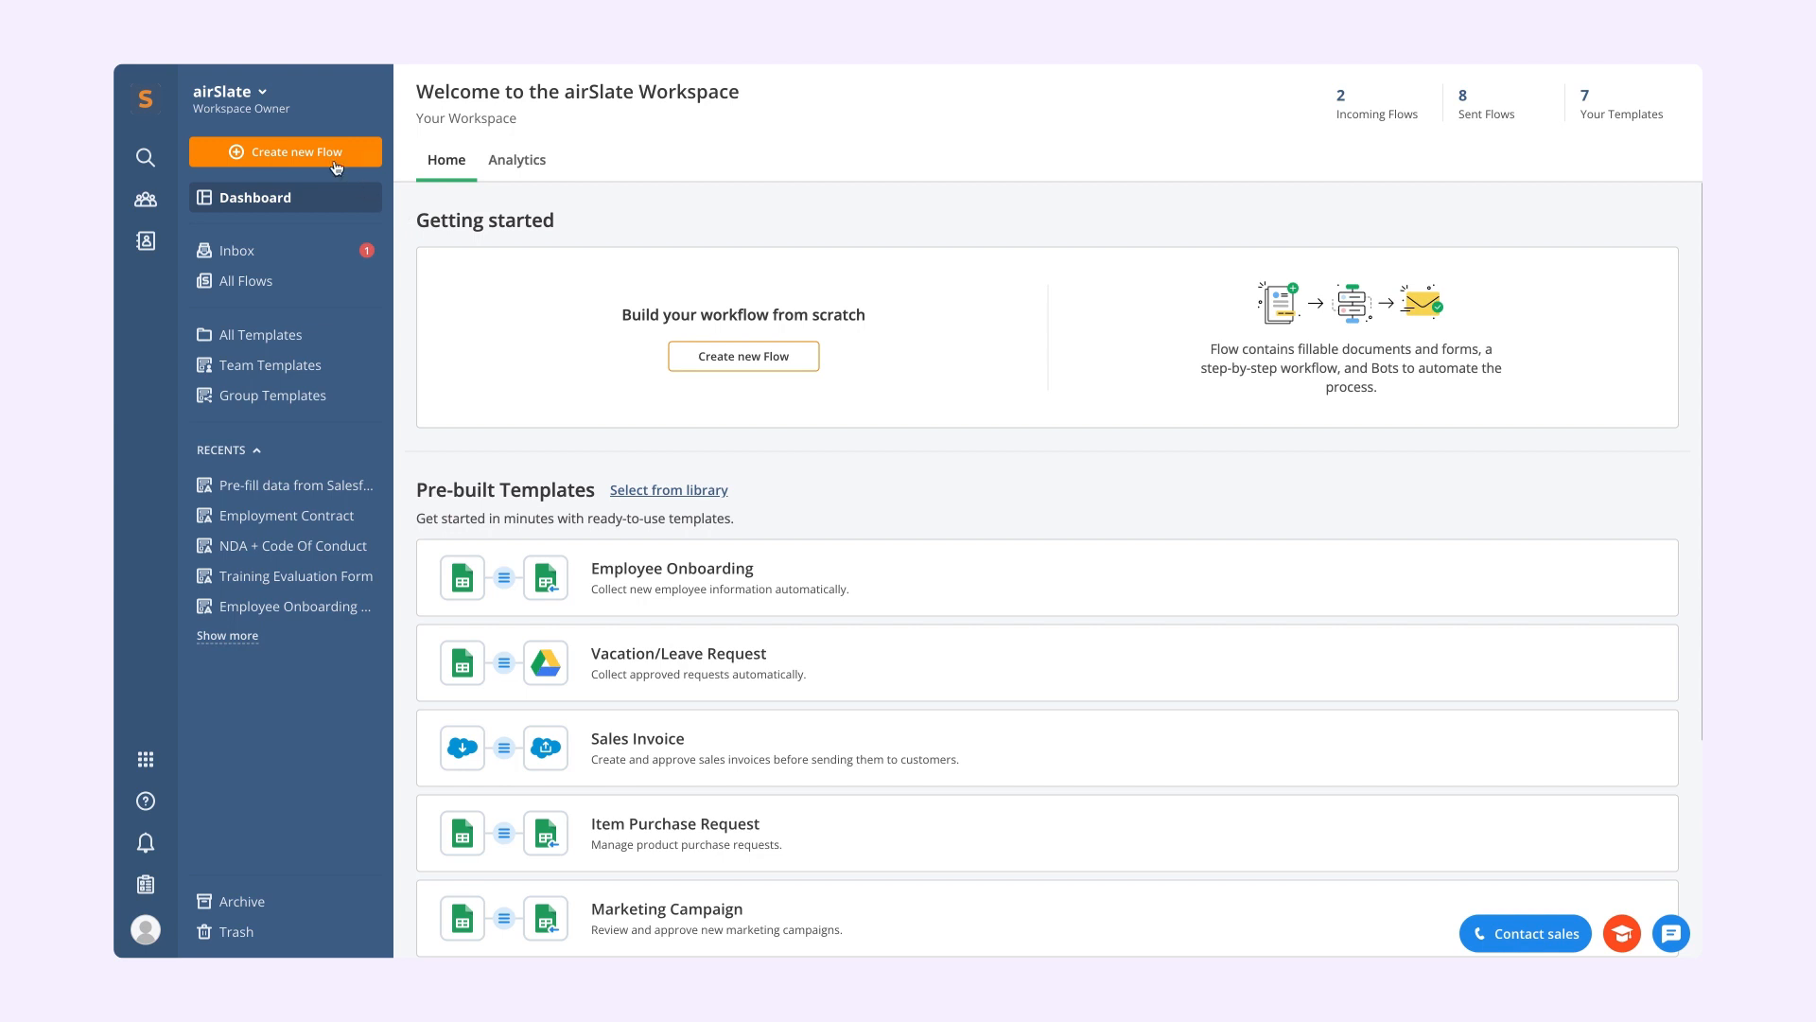
- Create a new flow and add a blank form or survey document to it
left_click(335, 165)
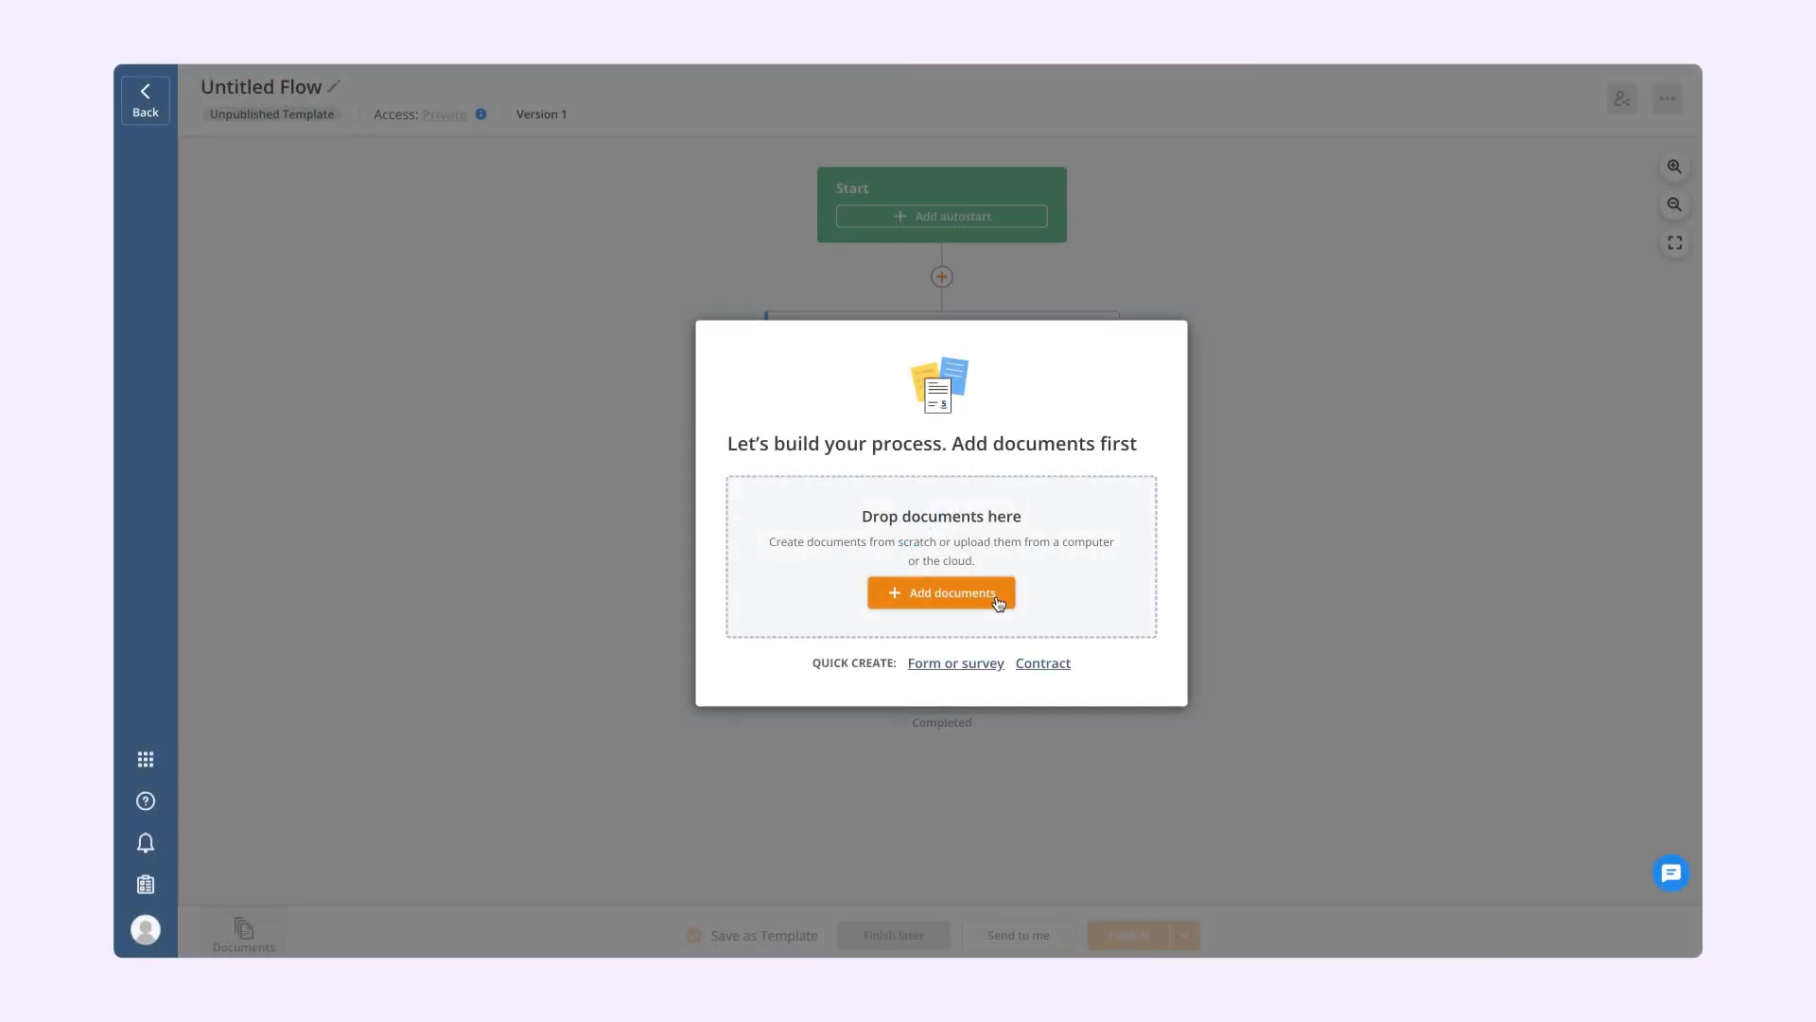
left_click(998, 601)
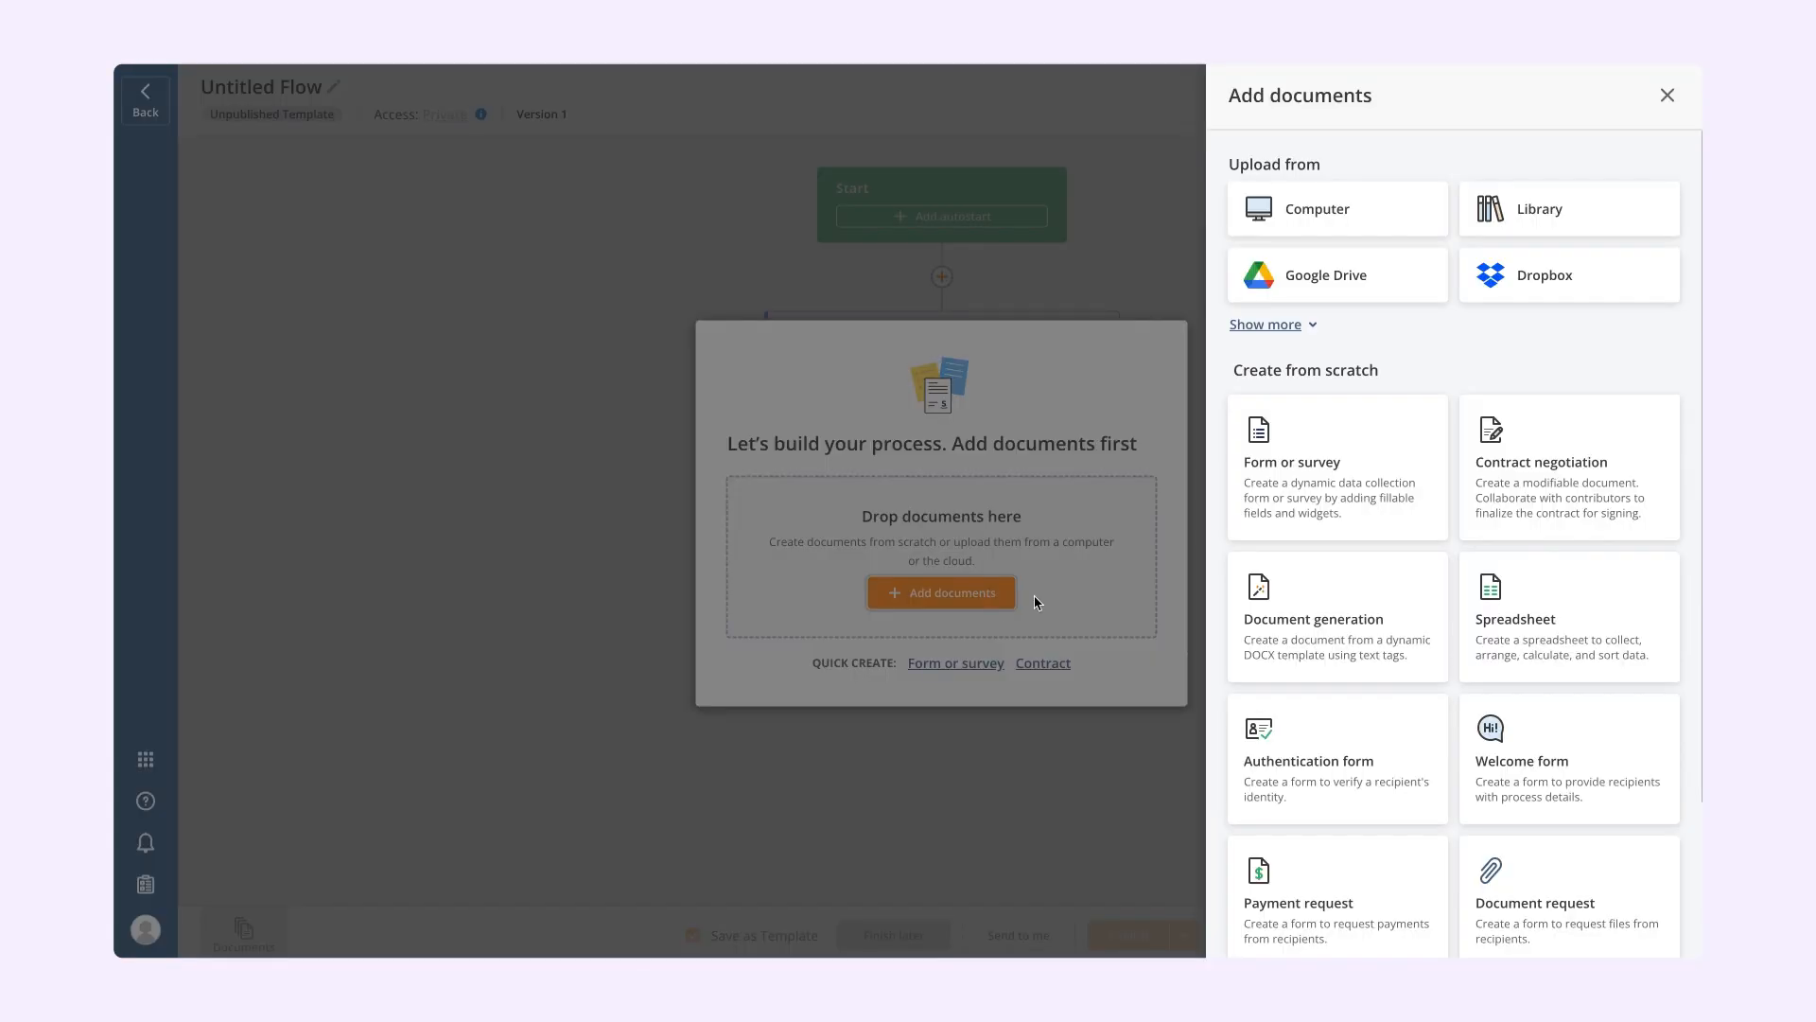
scroll(1455, 554, "down", 2)
scroll(1454, 554, "up", 3)
left_click(1362, 472)
- Set the form's heading to Employee Onboarding and add single line text elements to the form
triple_click(924, 250)
type("Emp")
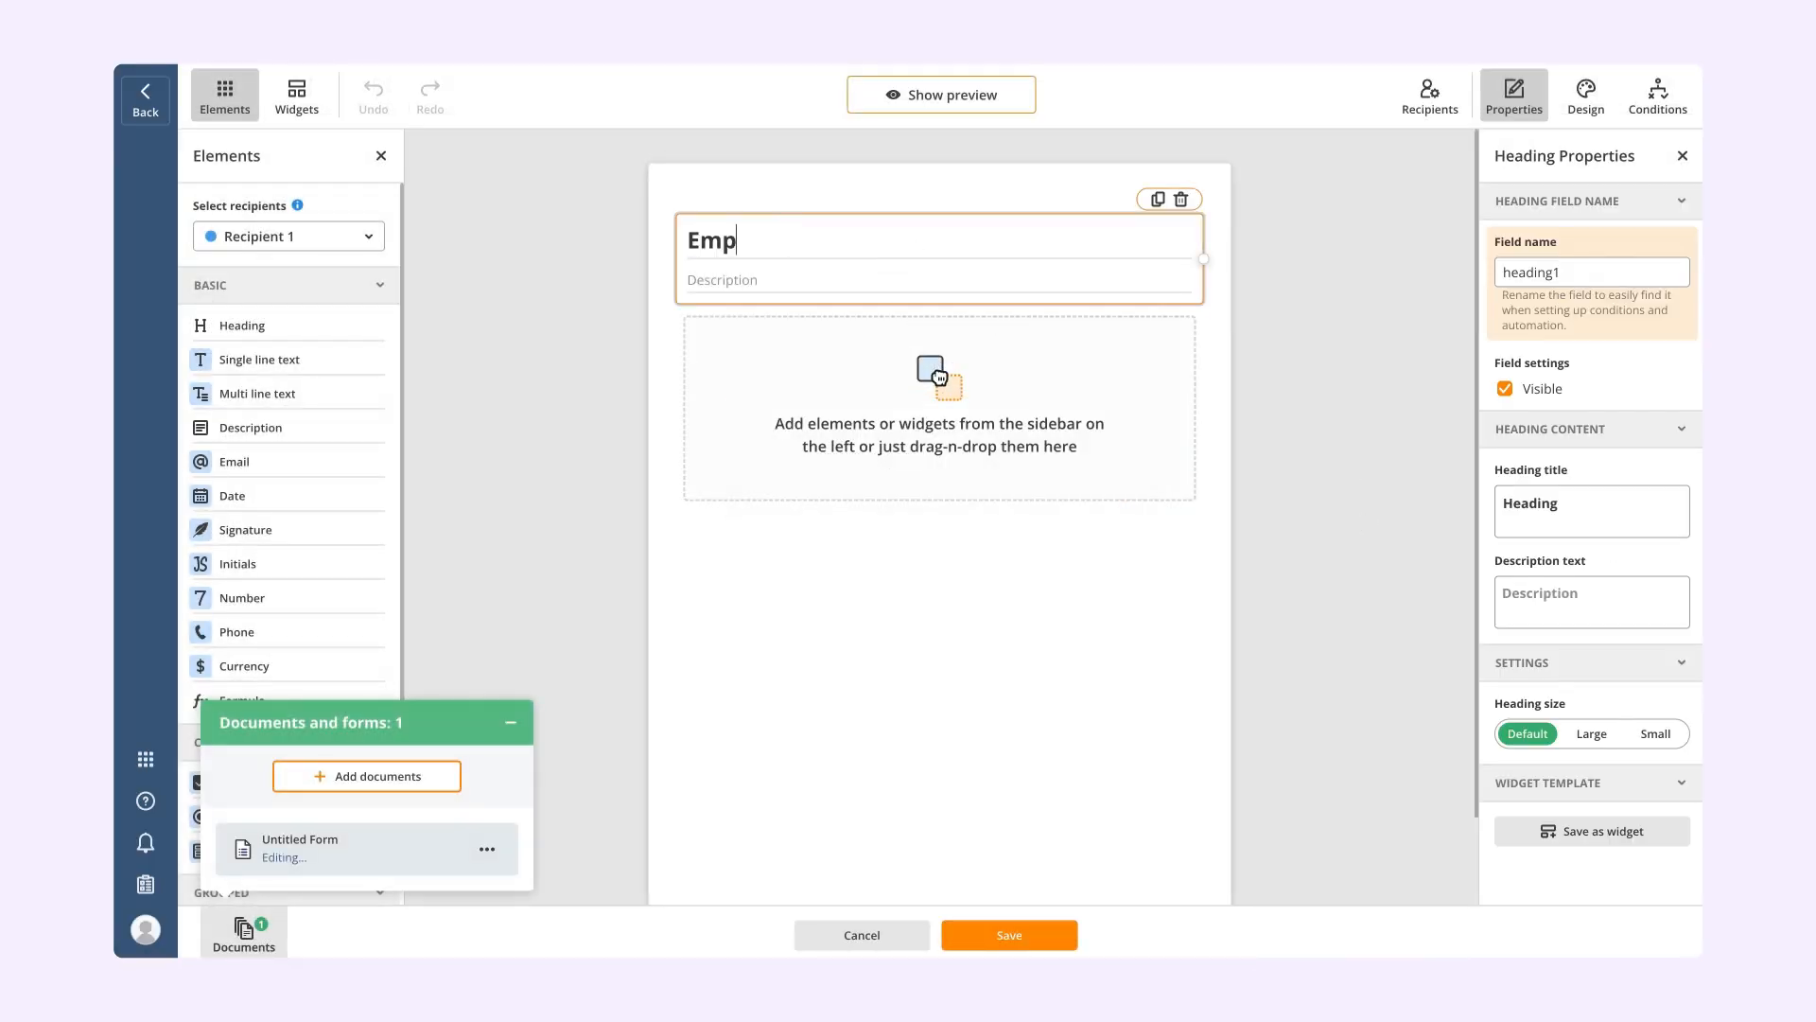
type("loyee Onboarding")
left_click(383, 372)
left_click(384, 372)
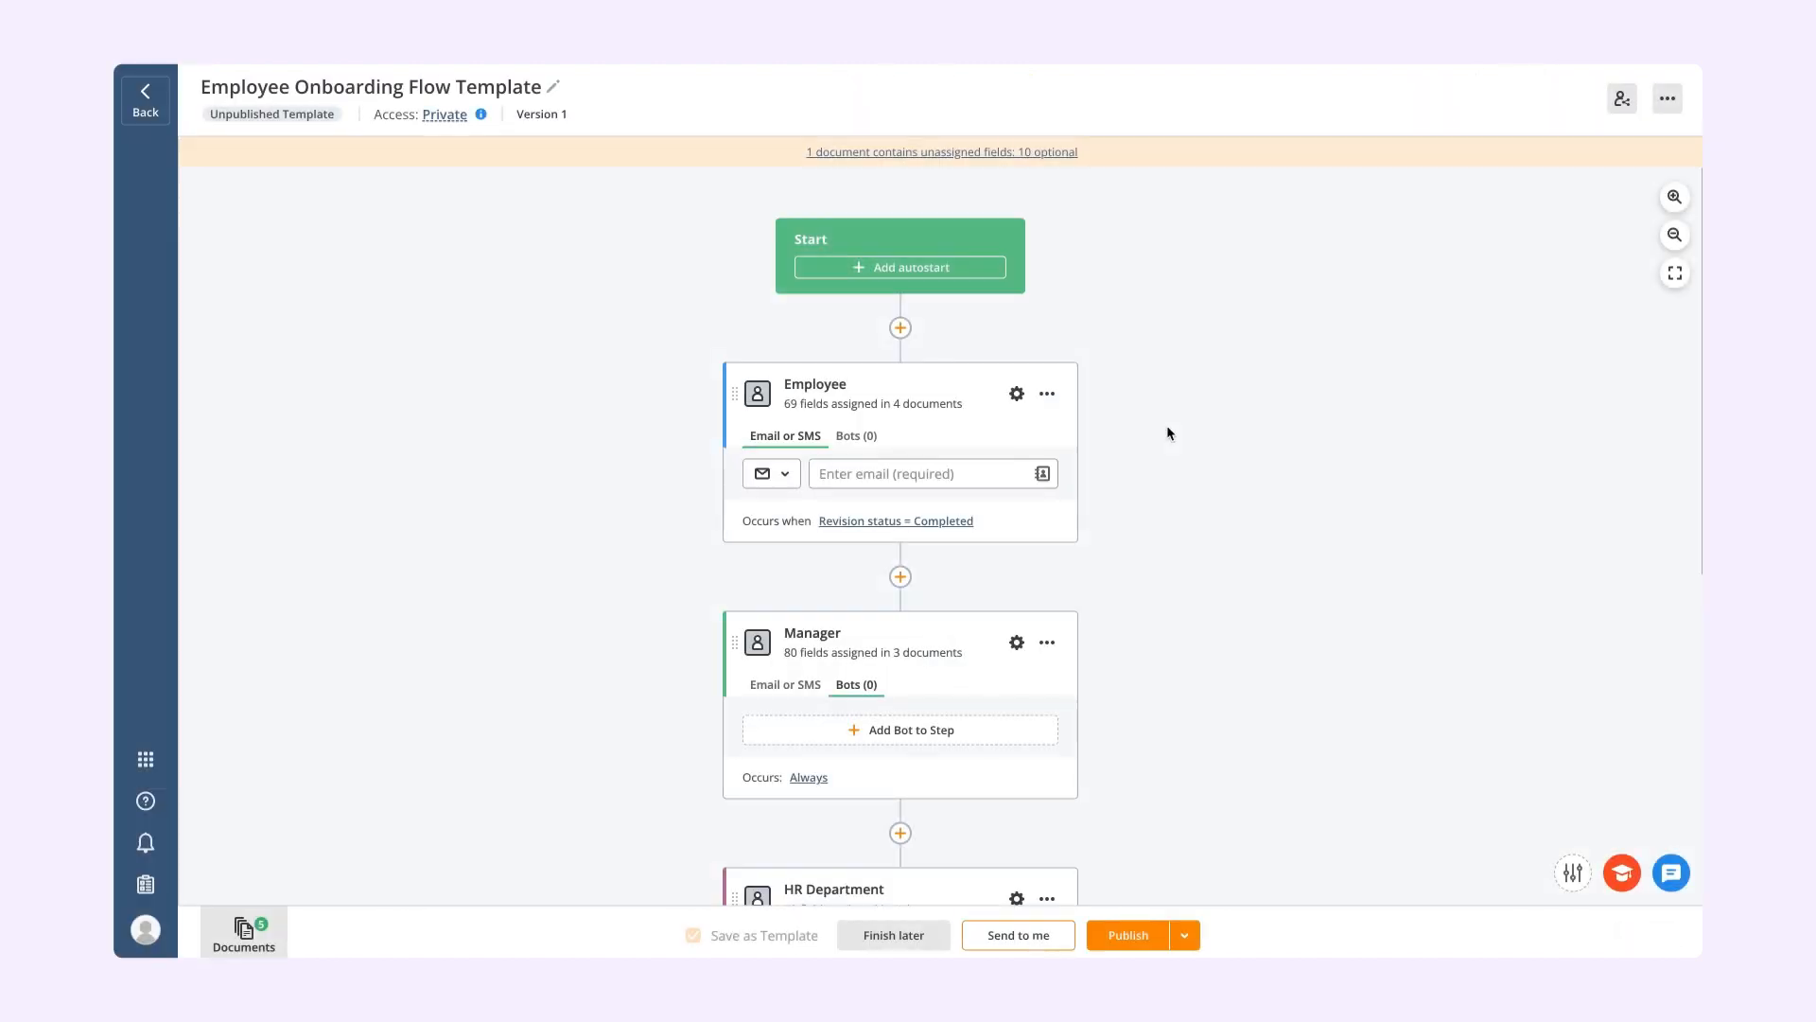
- Rename the Recipient 5 step at the end of the Employee Onboarding flow as Supervisor
scroll(1167, 427, "down", 4)
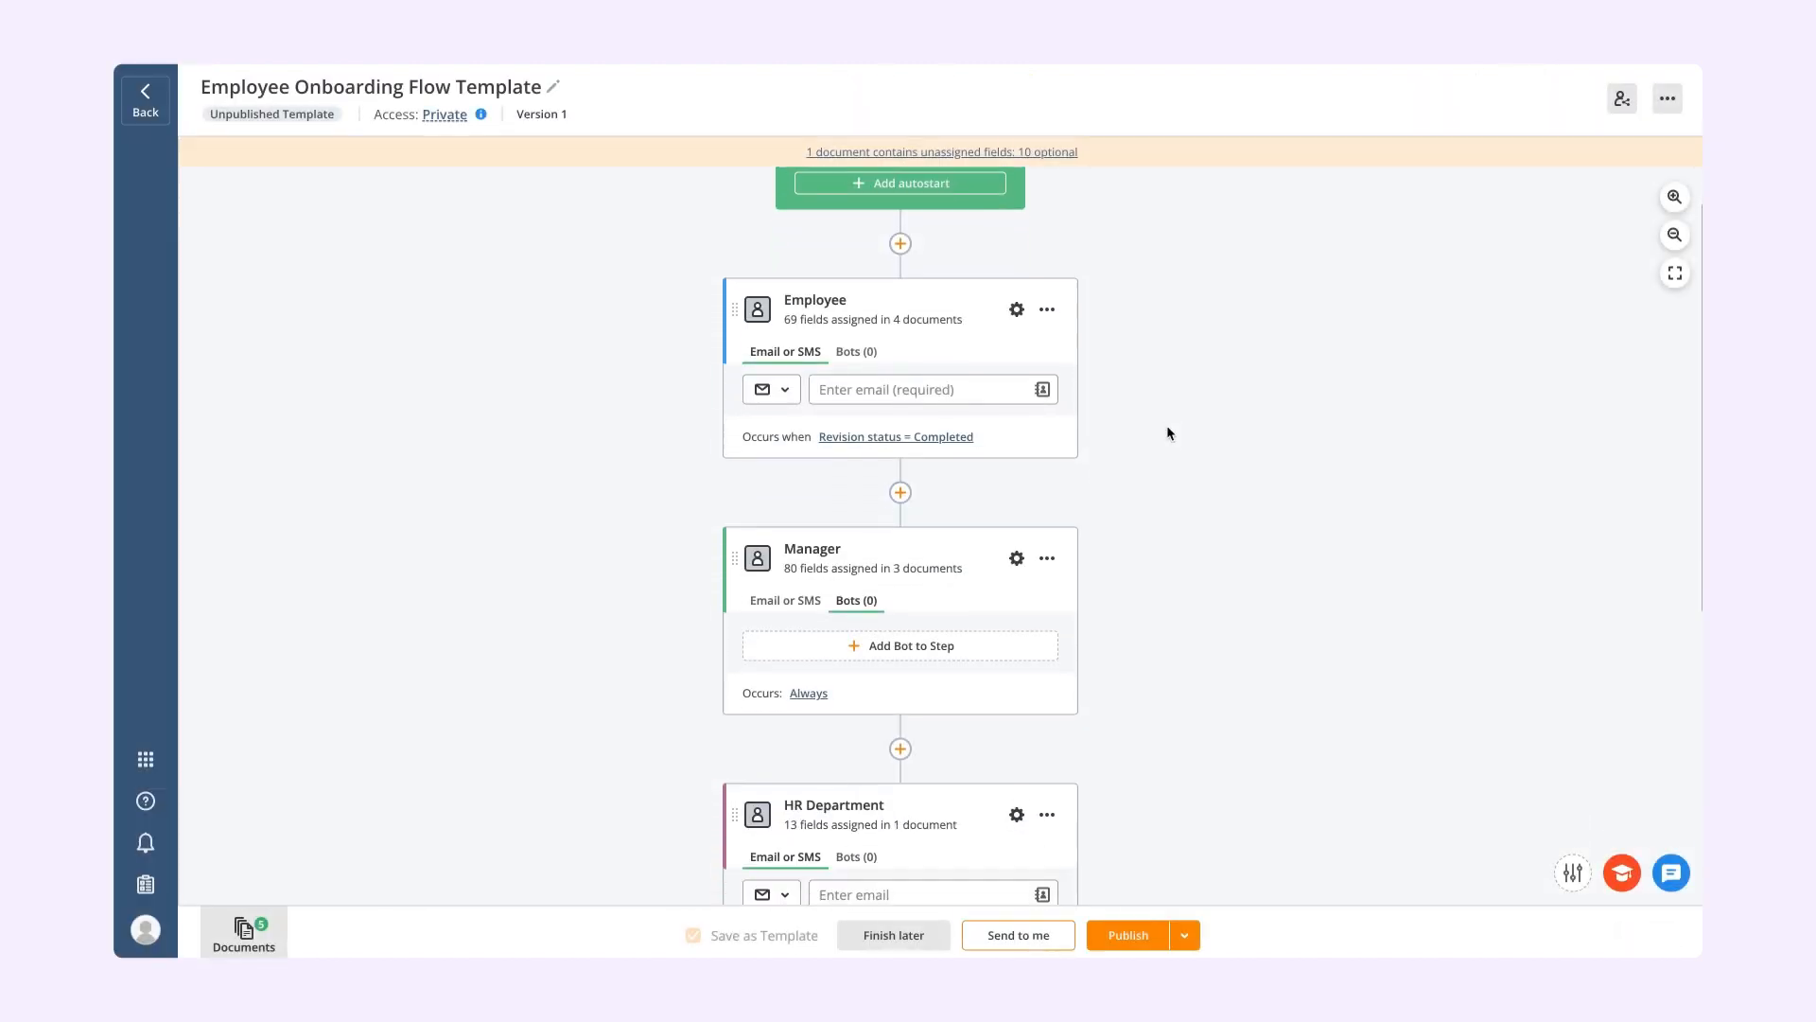
scroll(1166, 423, "down", 2)
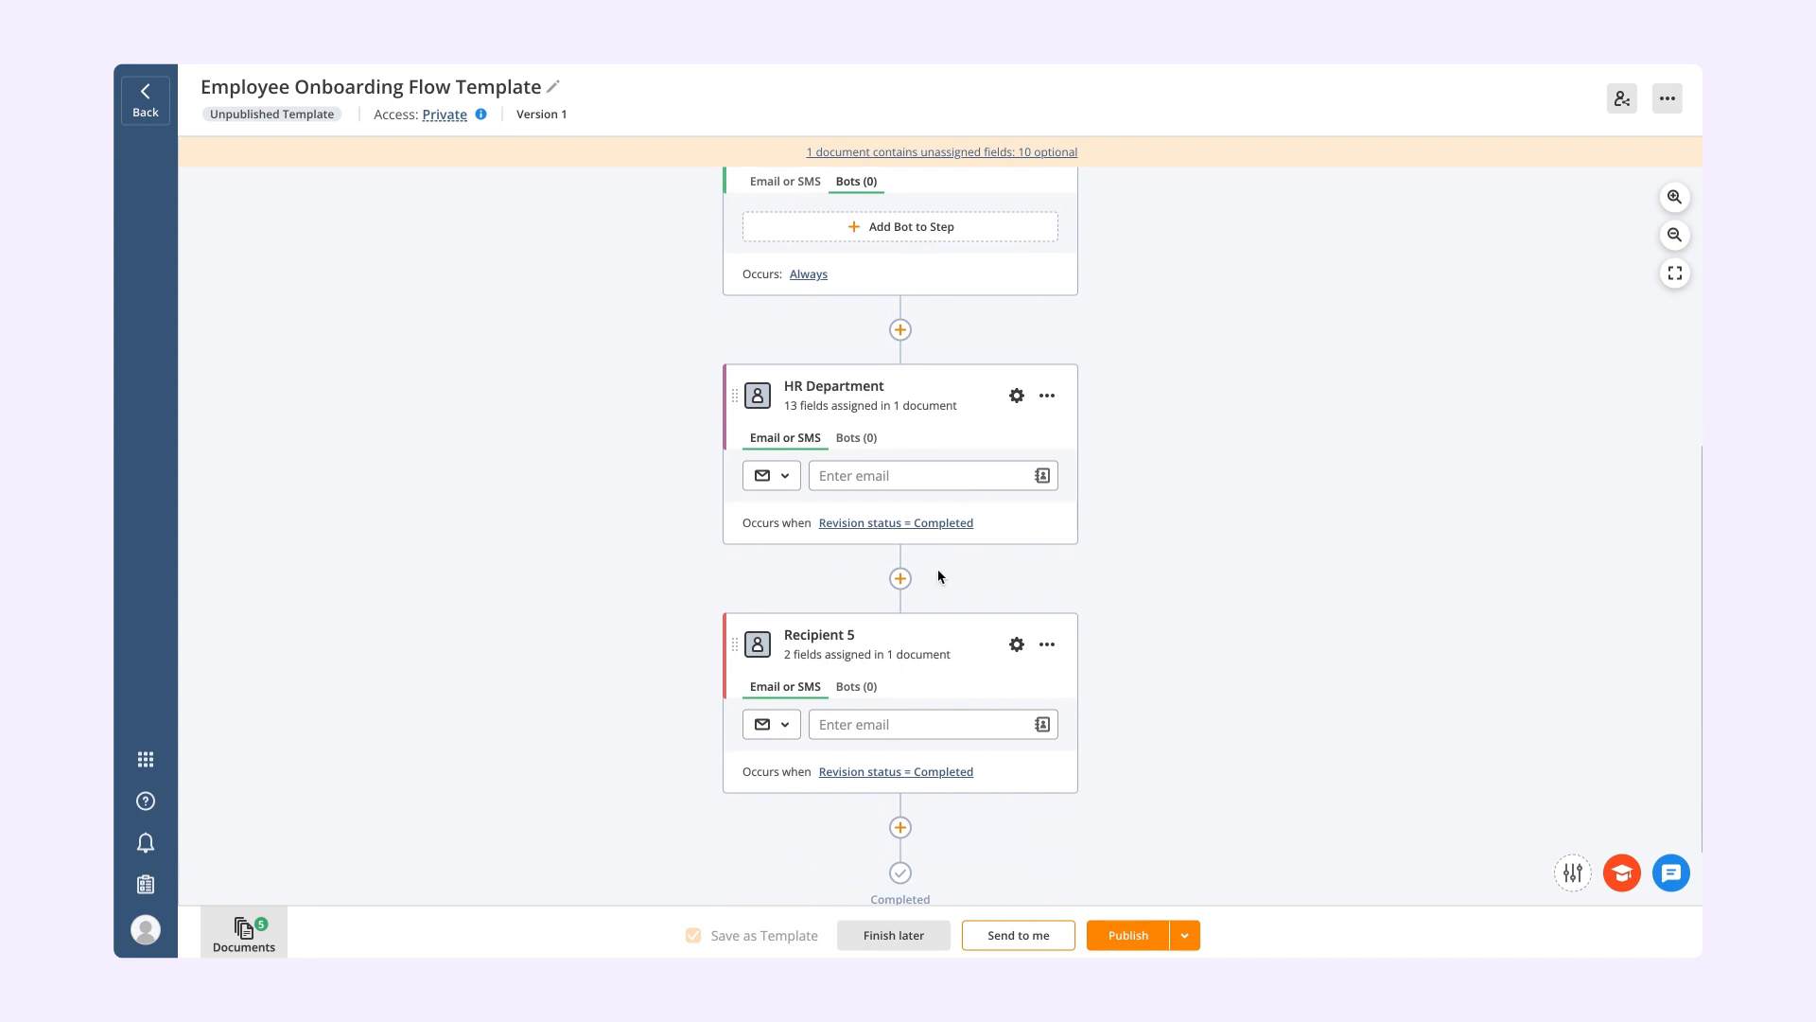
left_click(856, 643)
left_click(856, 641)
key("ctrl+a")
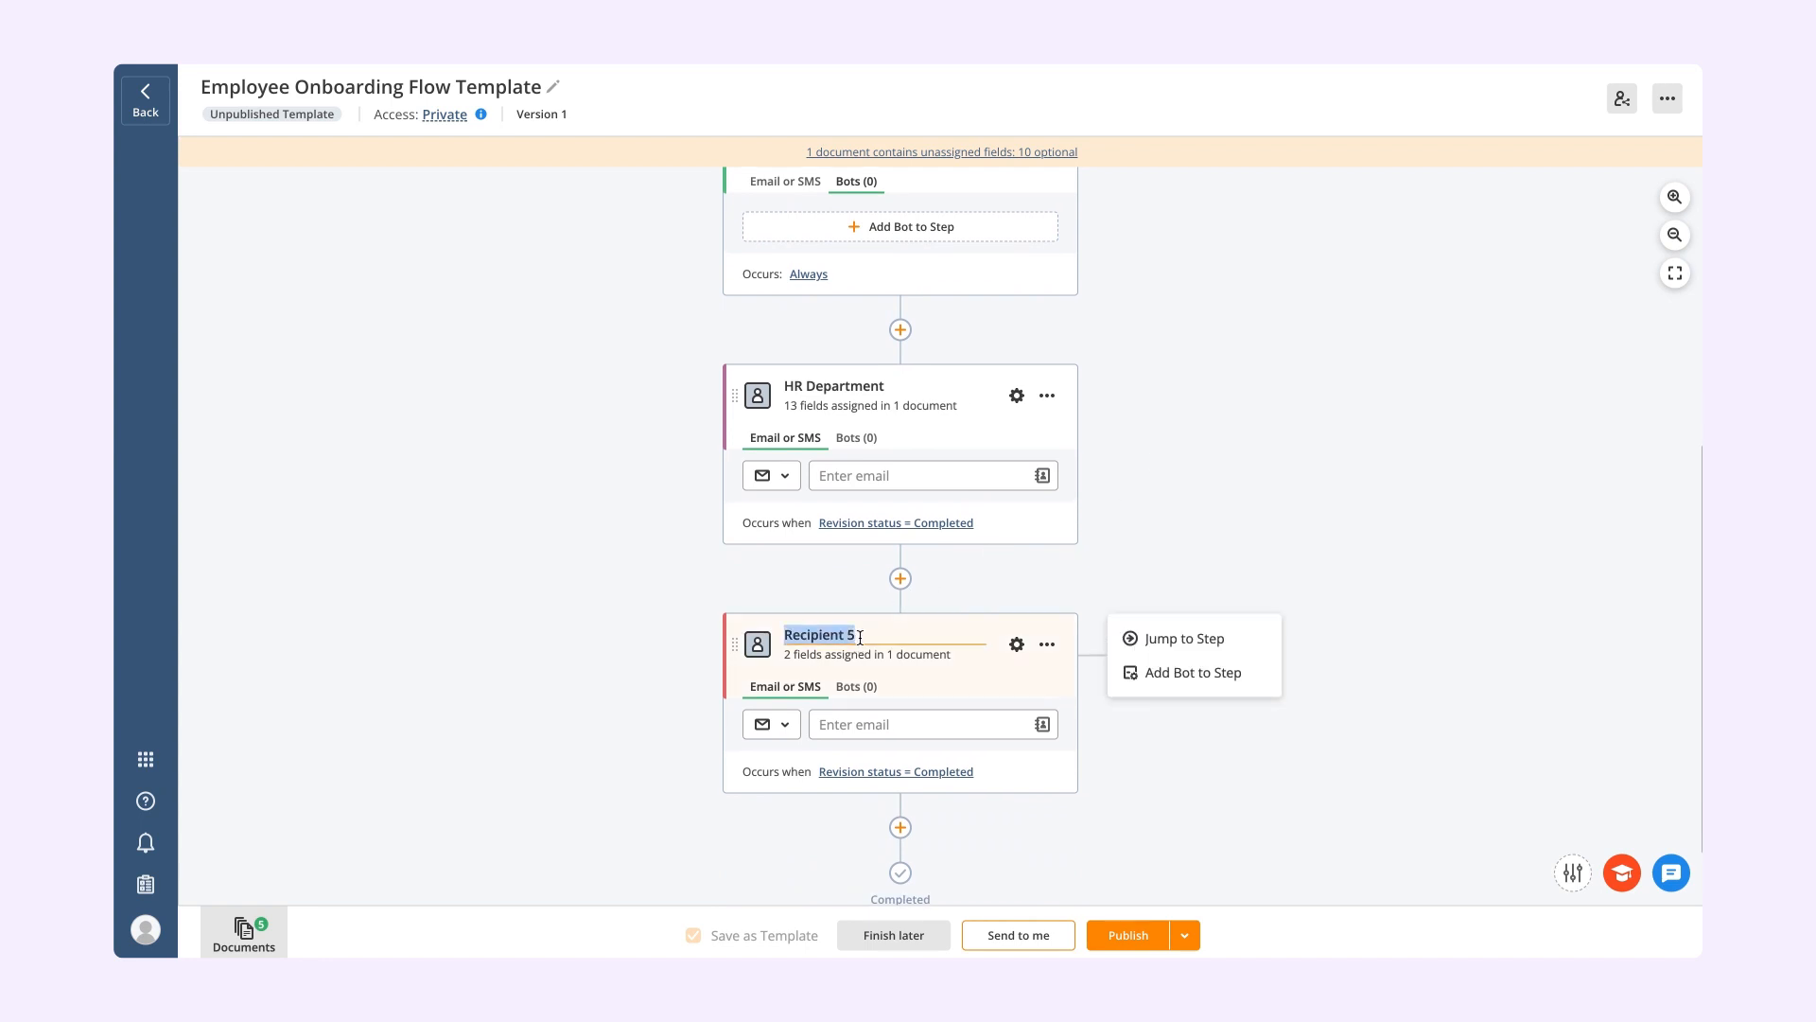
type("Supervisorviso")
key("Return")
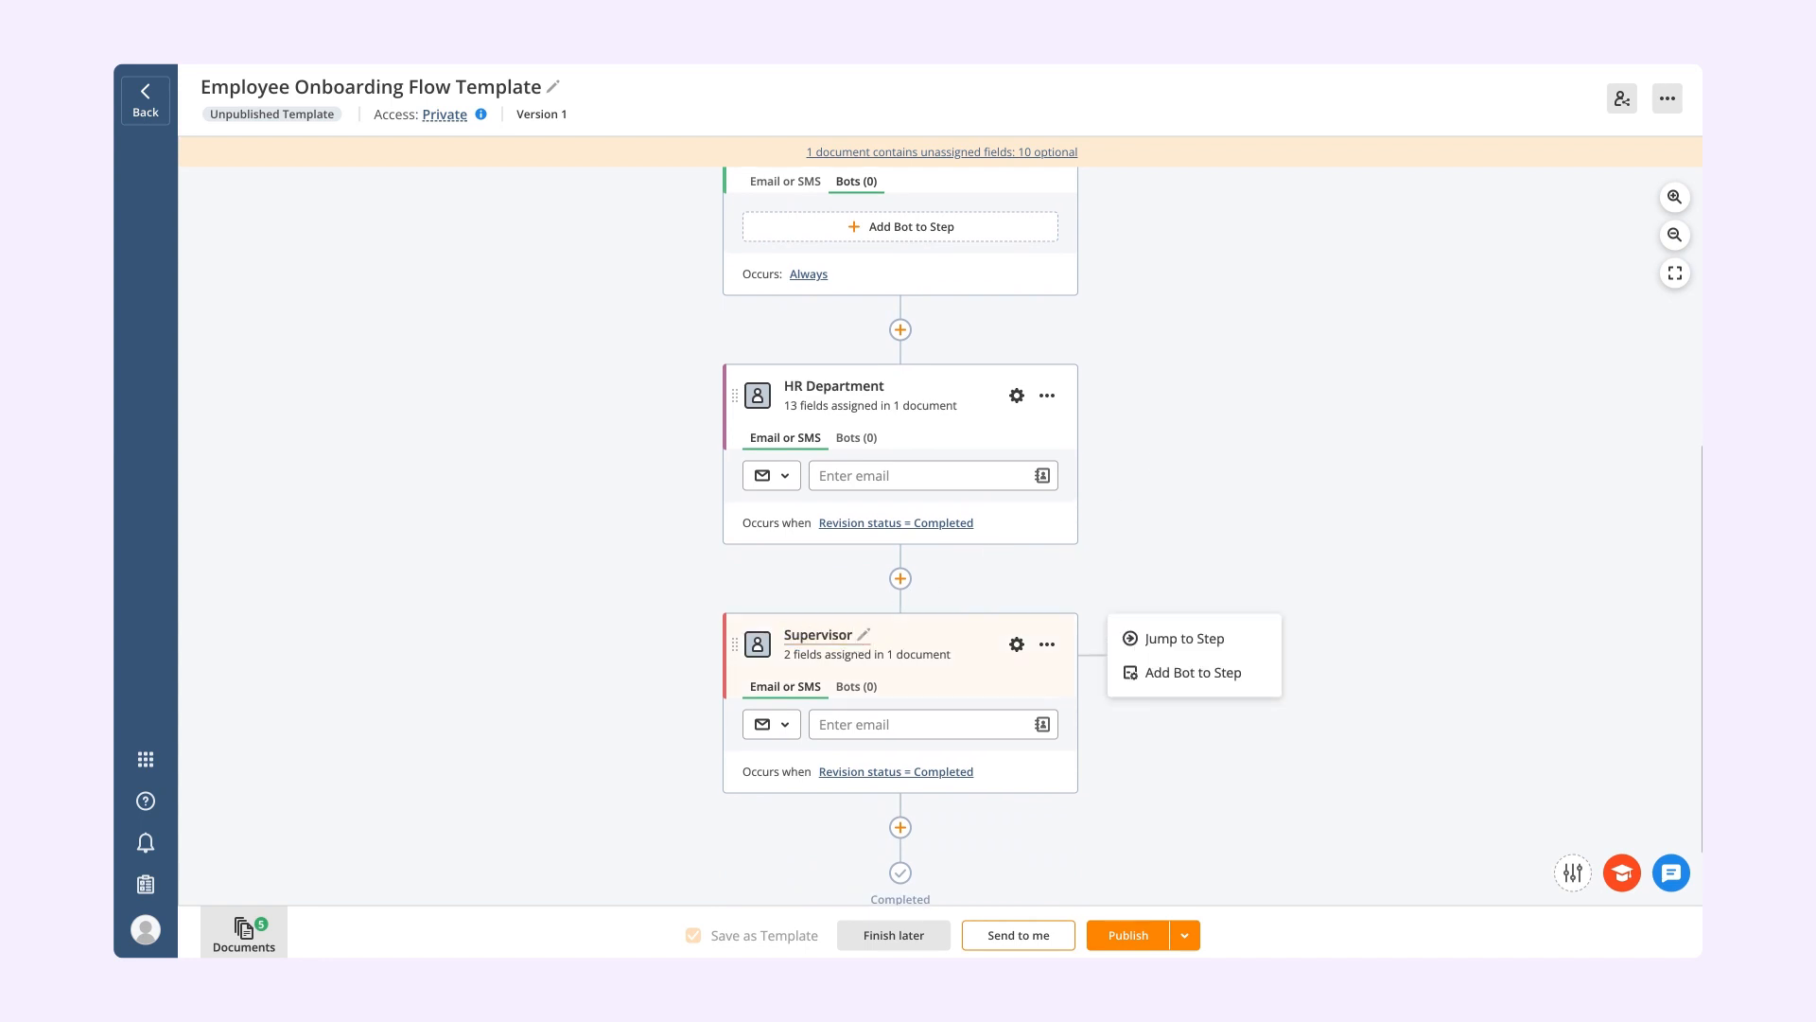
- Install the Pre-fill from Google Sheets integration Bot on the Employee step and apply its setup
scroll(967, 599, "down", 1)
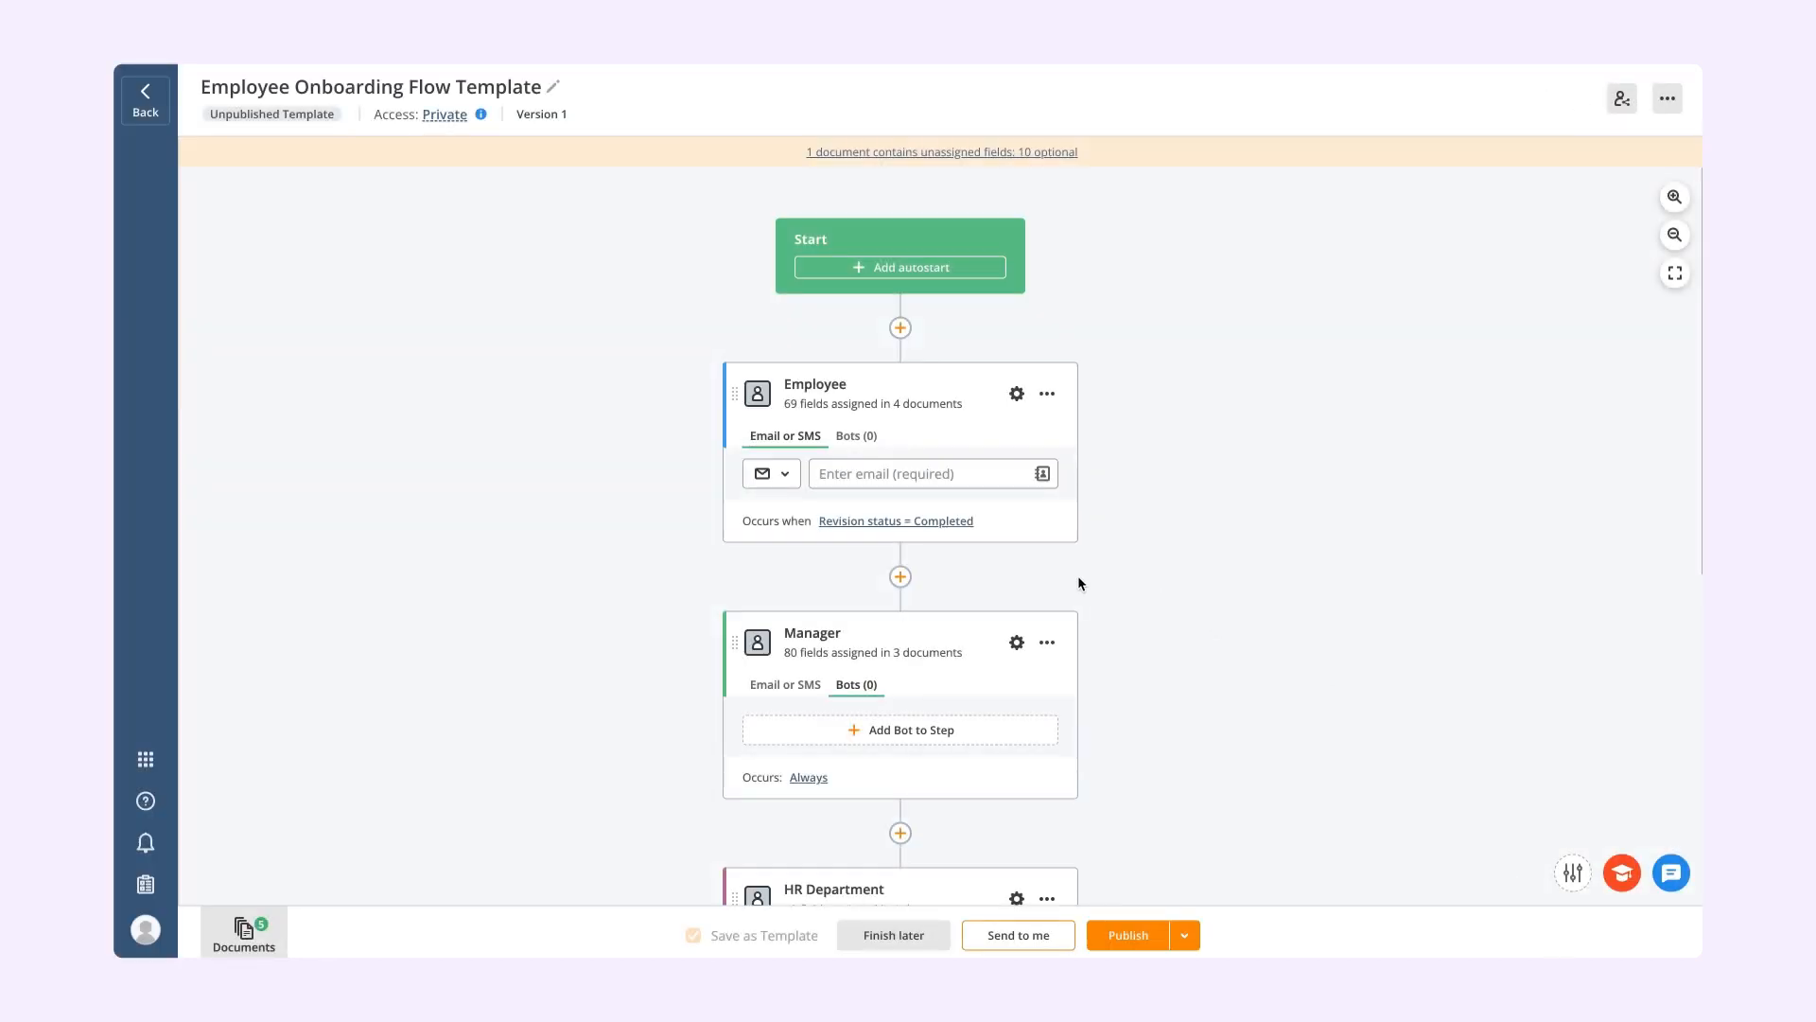
left_click(856, 437)
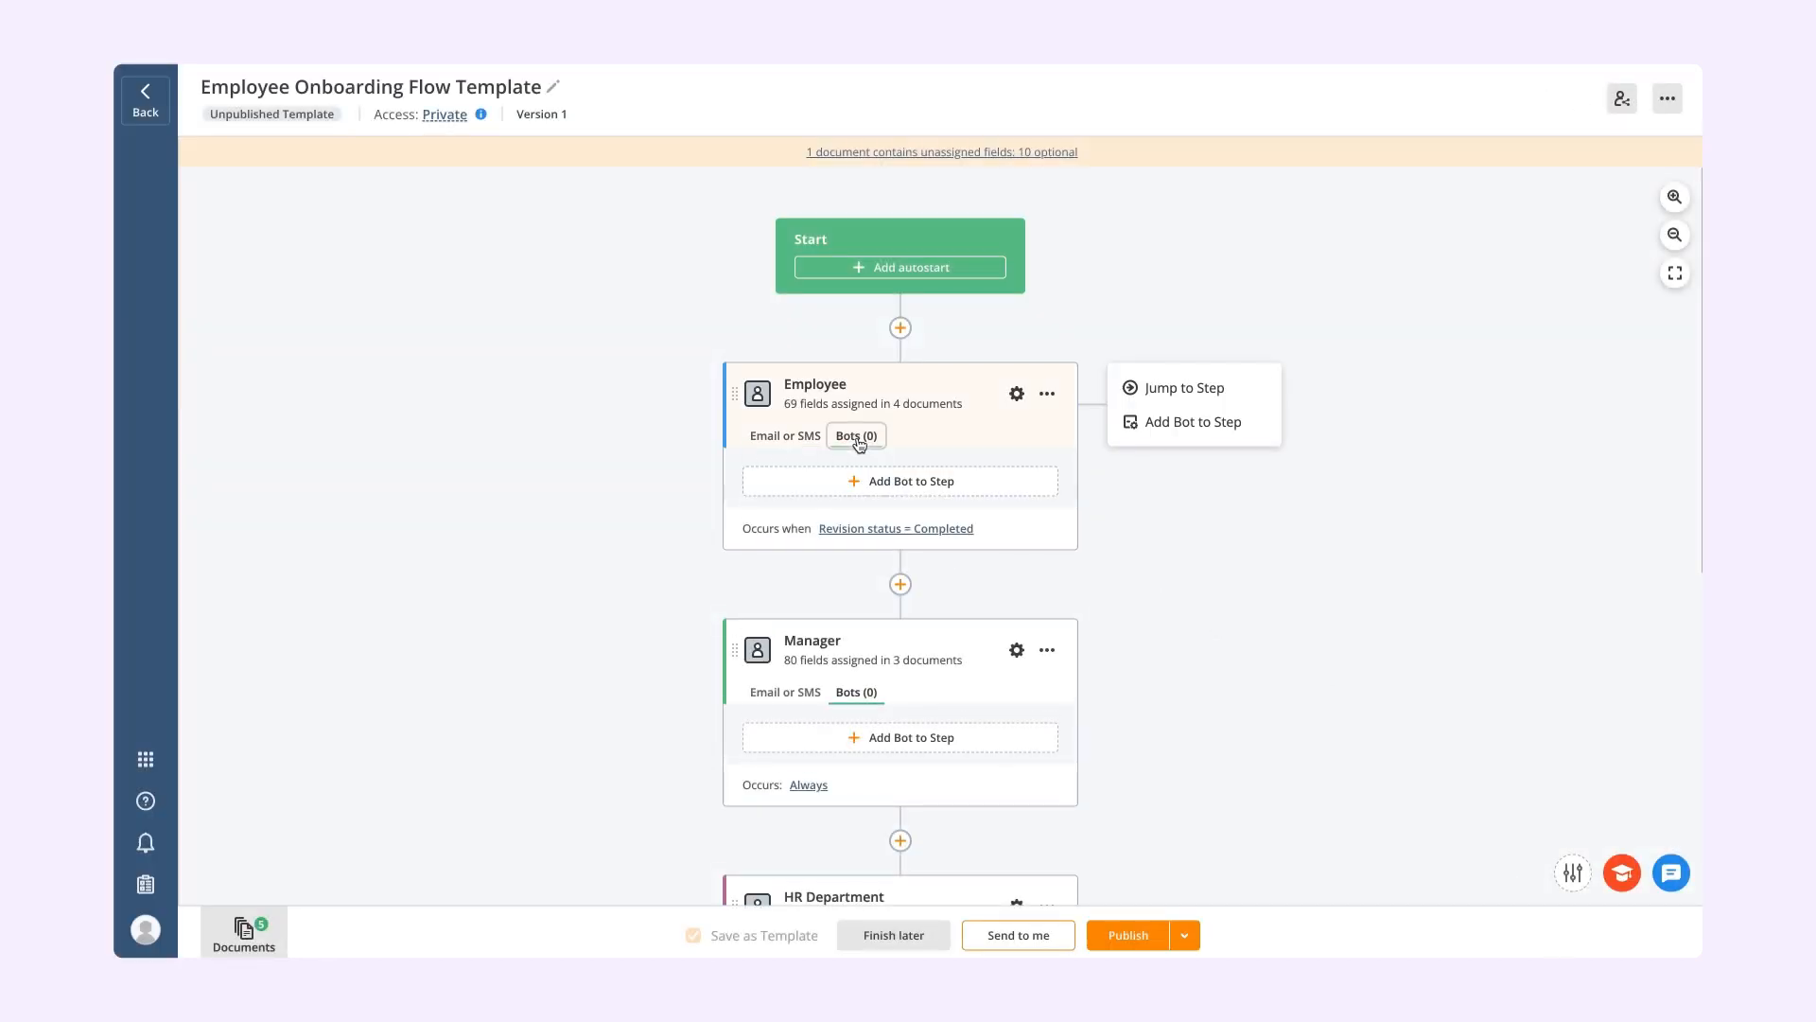
left_click(854, 480)
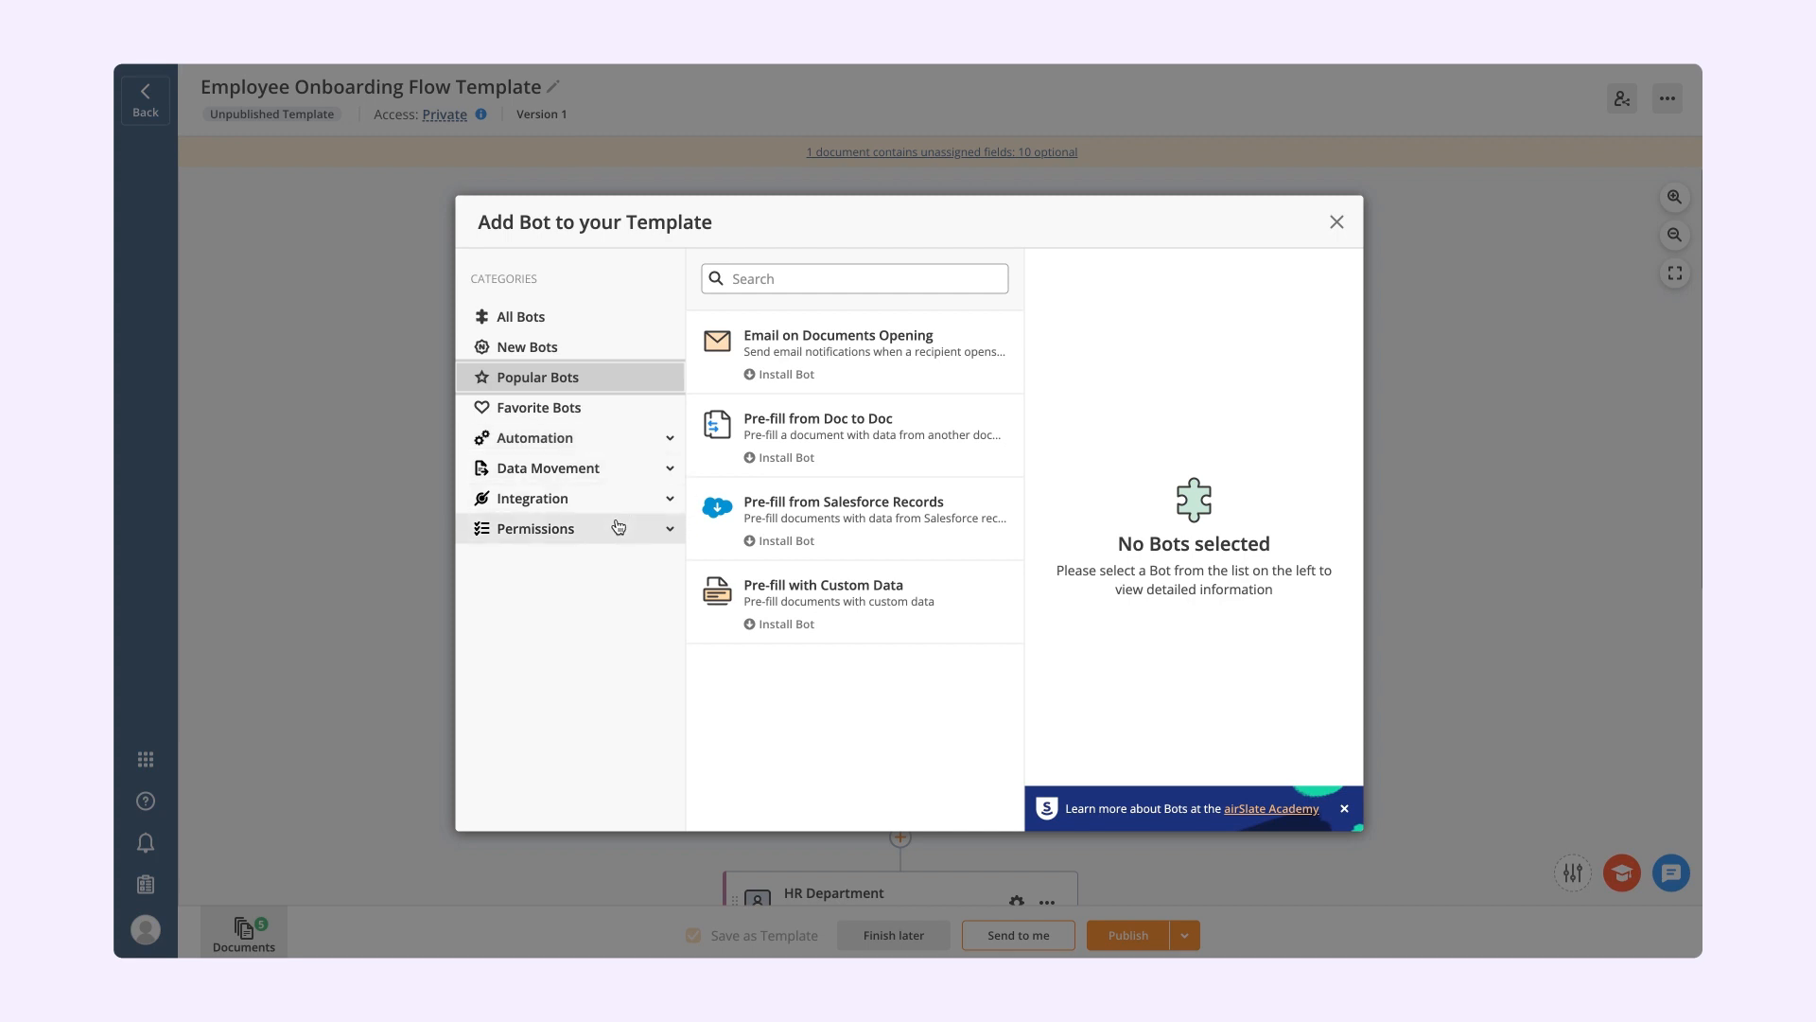
left_click(616, 502)
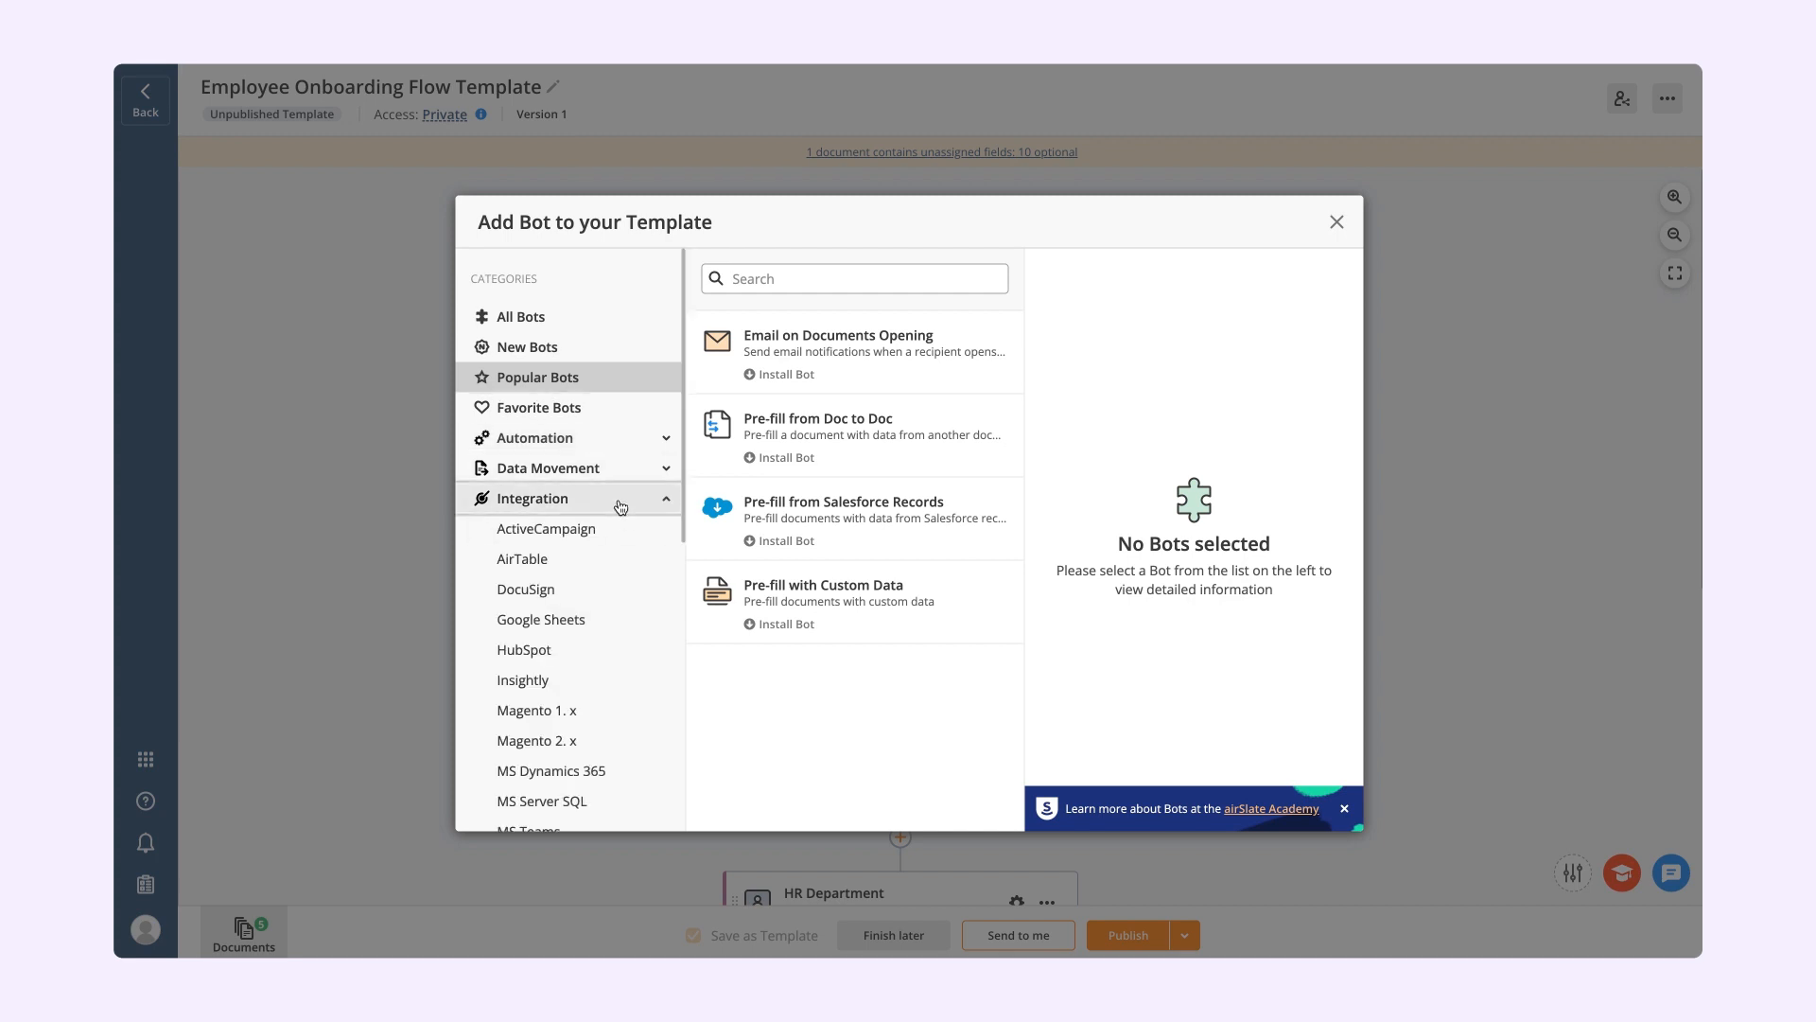
left_click(611, 618)
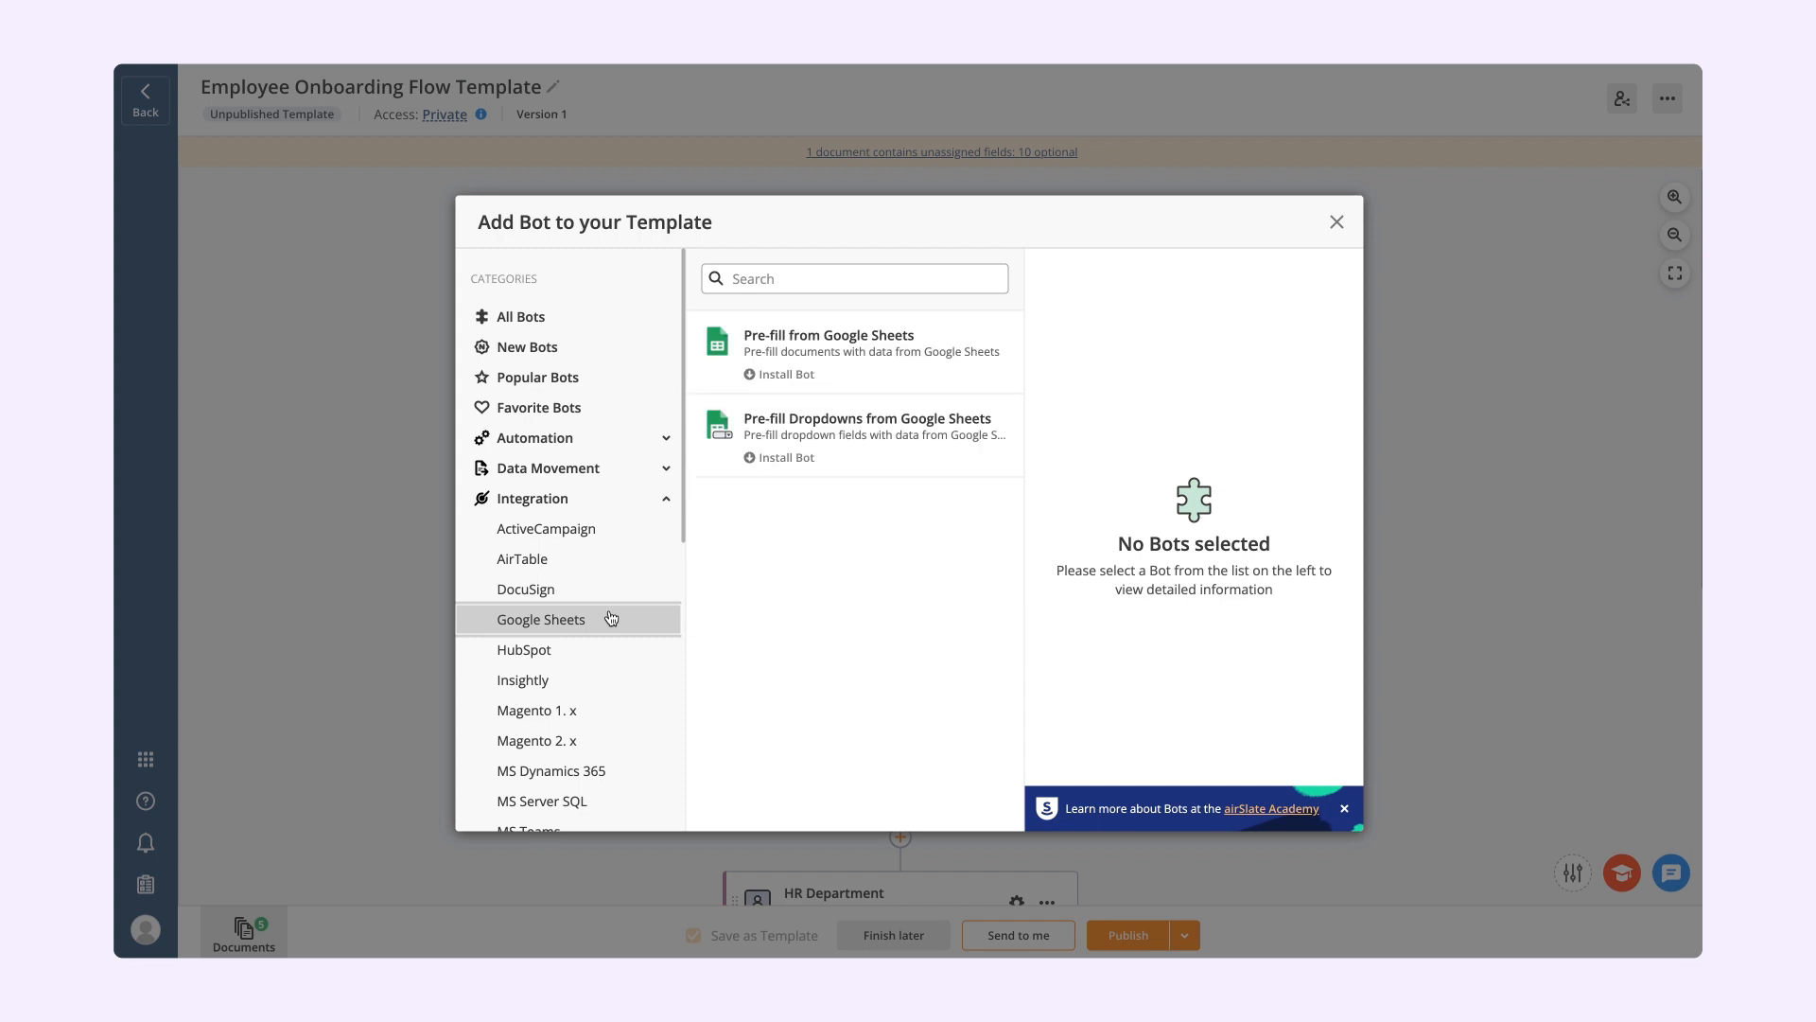
left_click(786, 374)
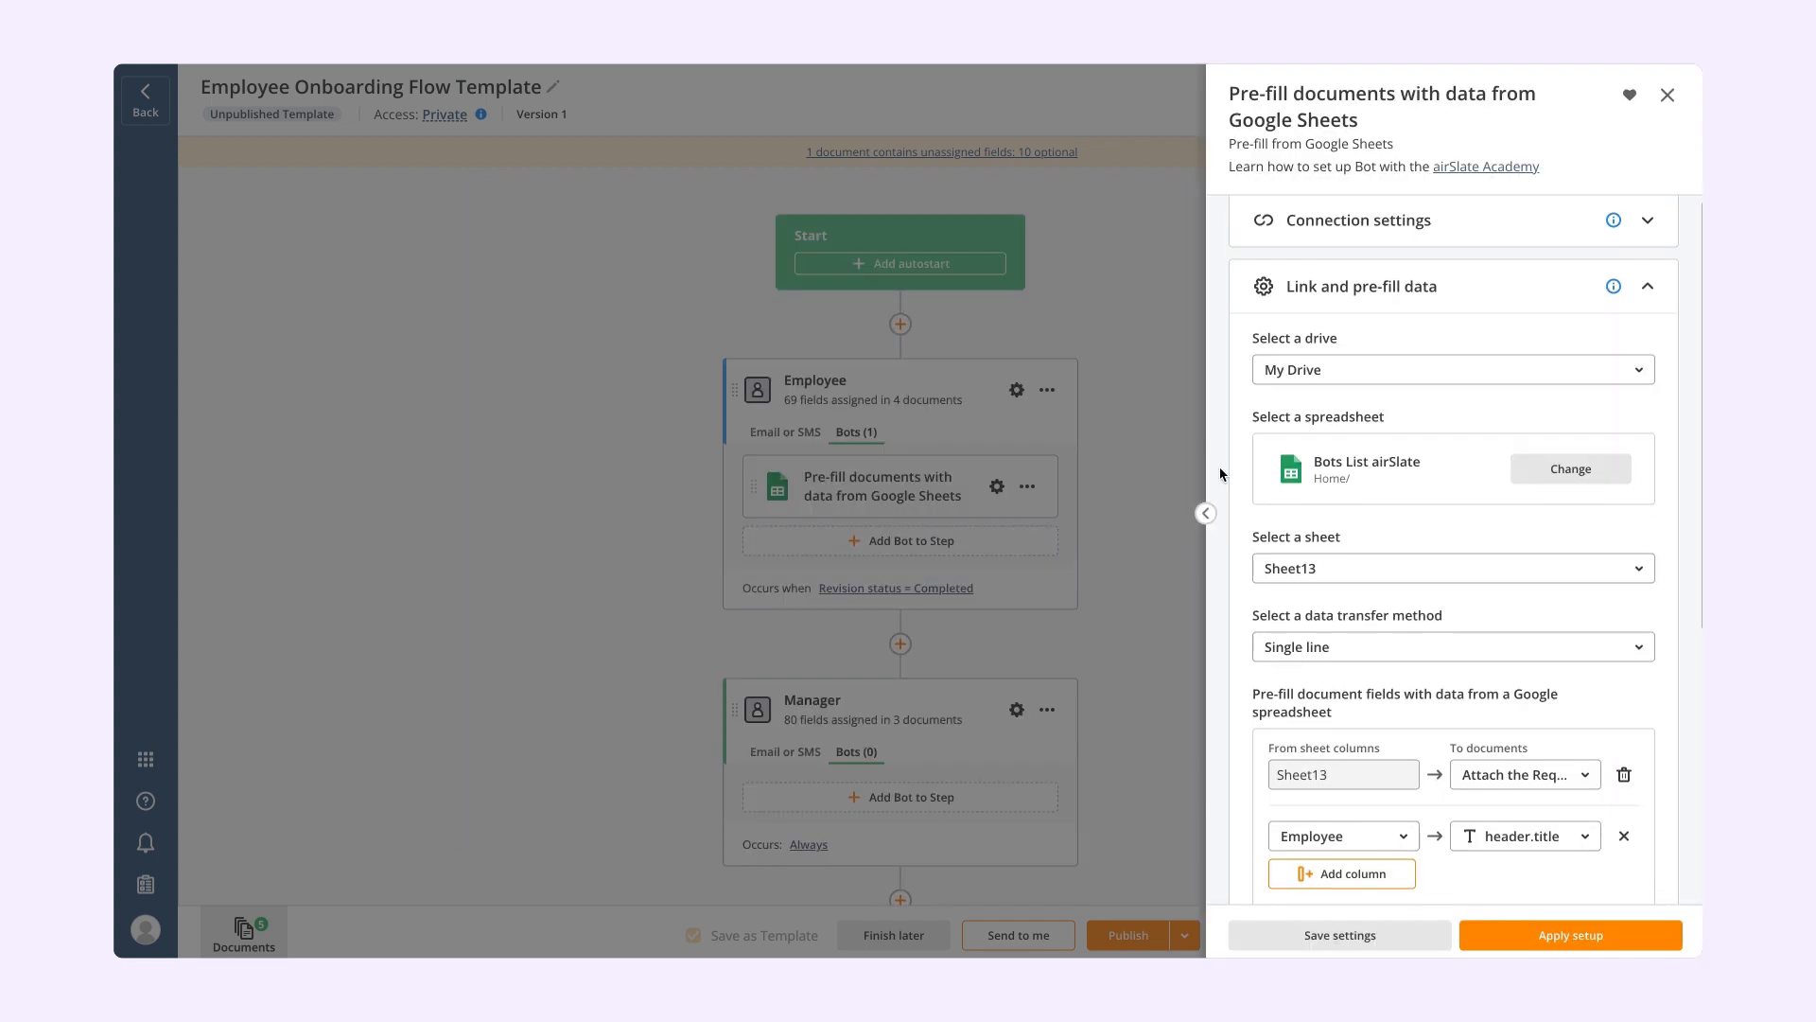
scroll(1220, 473, "down", 5)
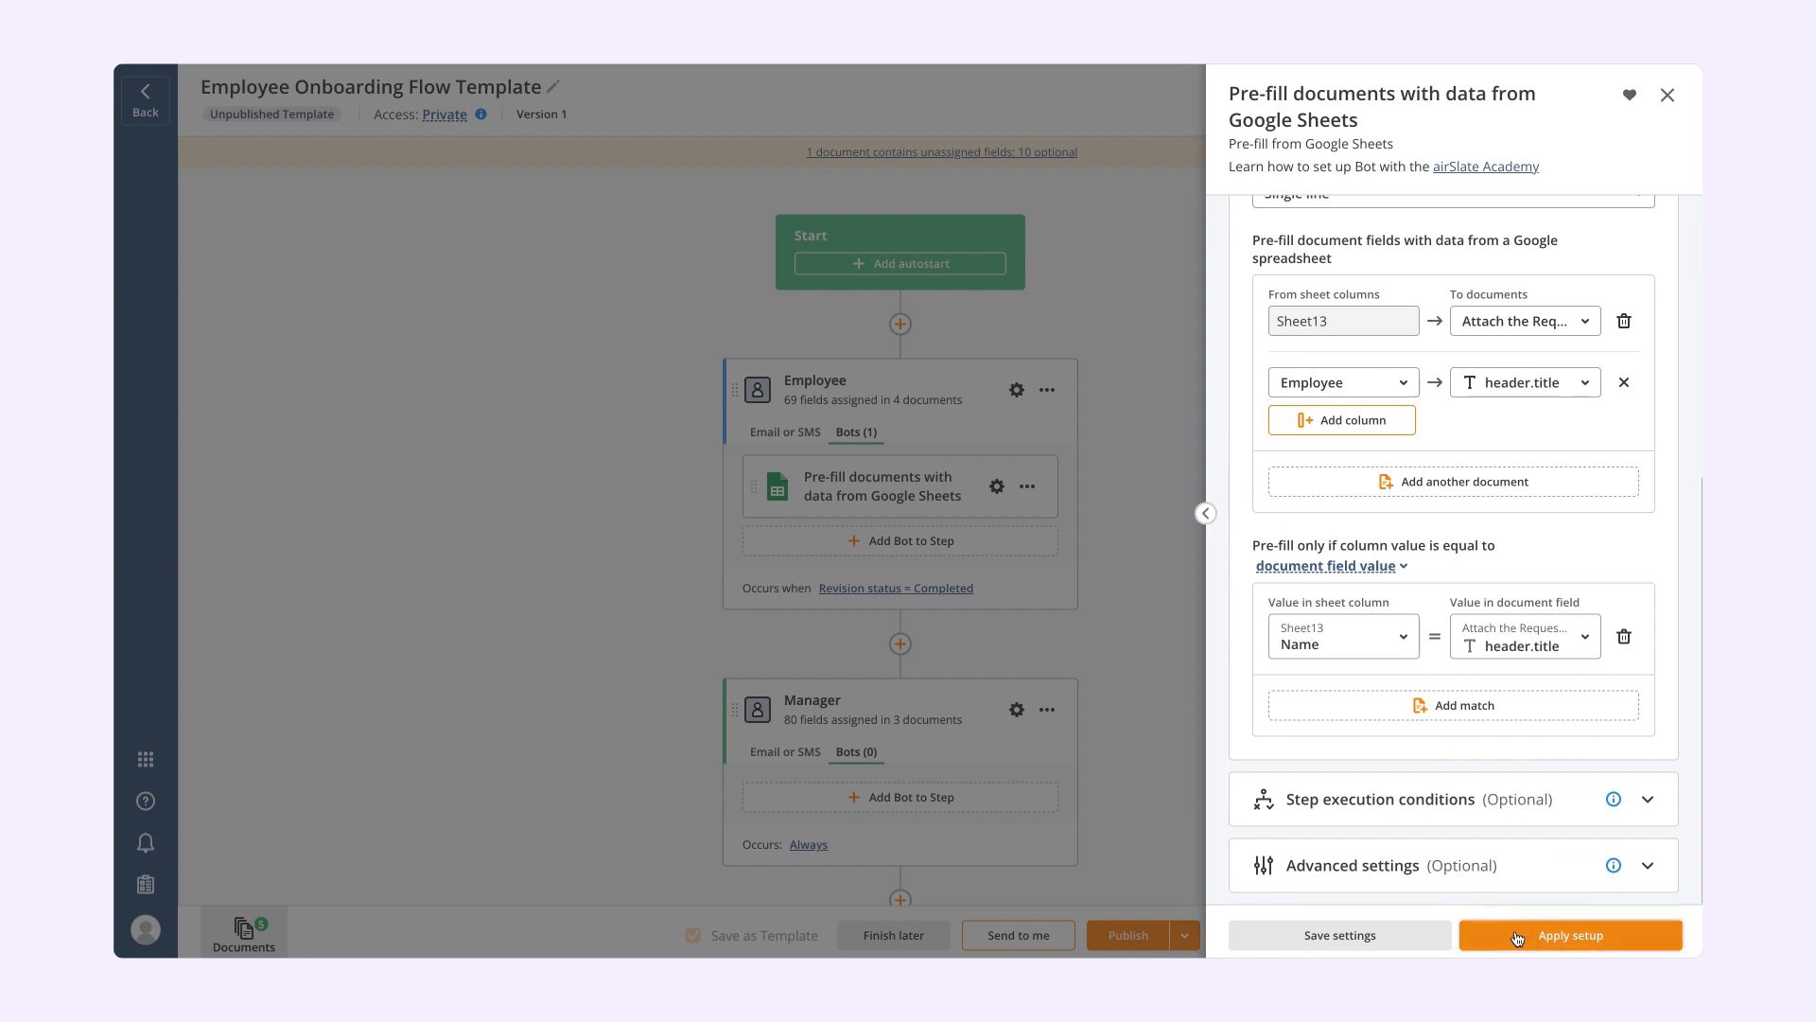
left_click(1518, 937)
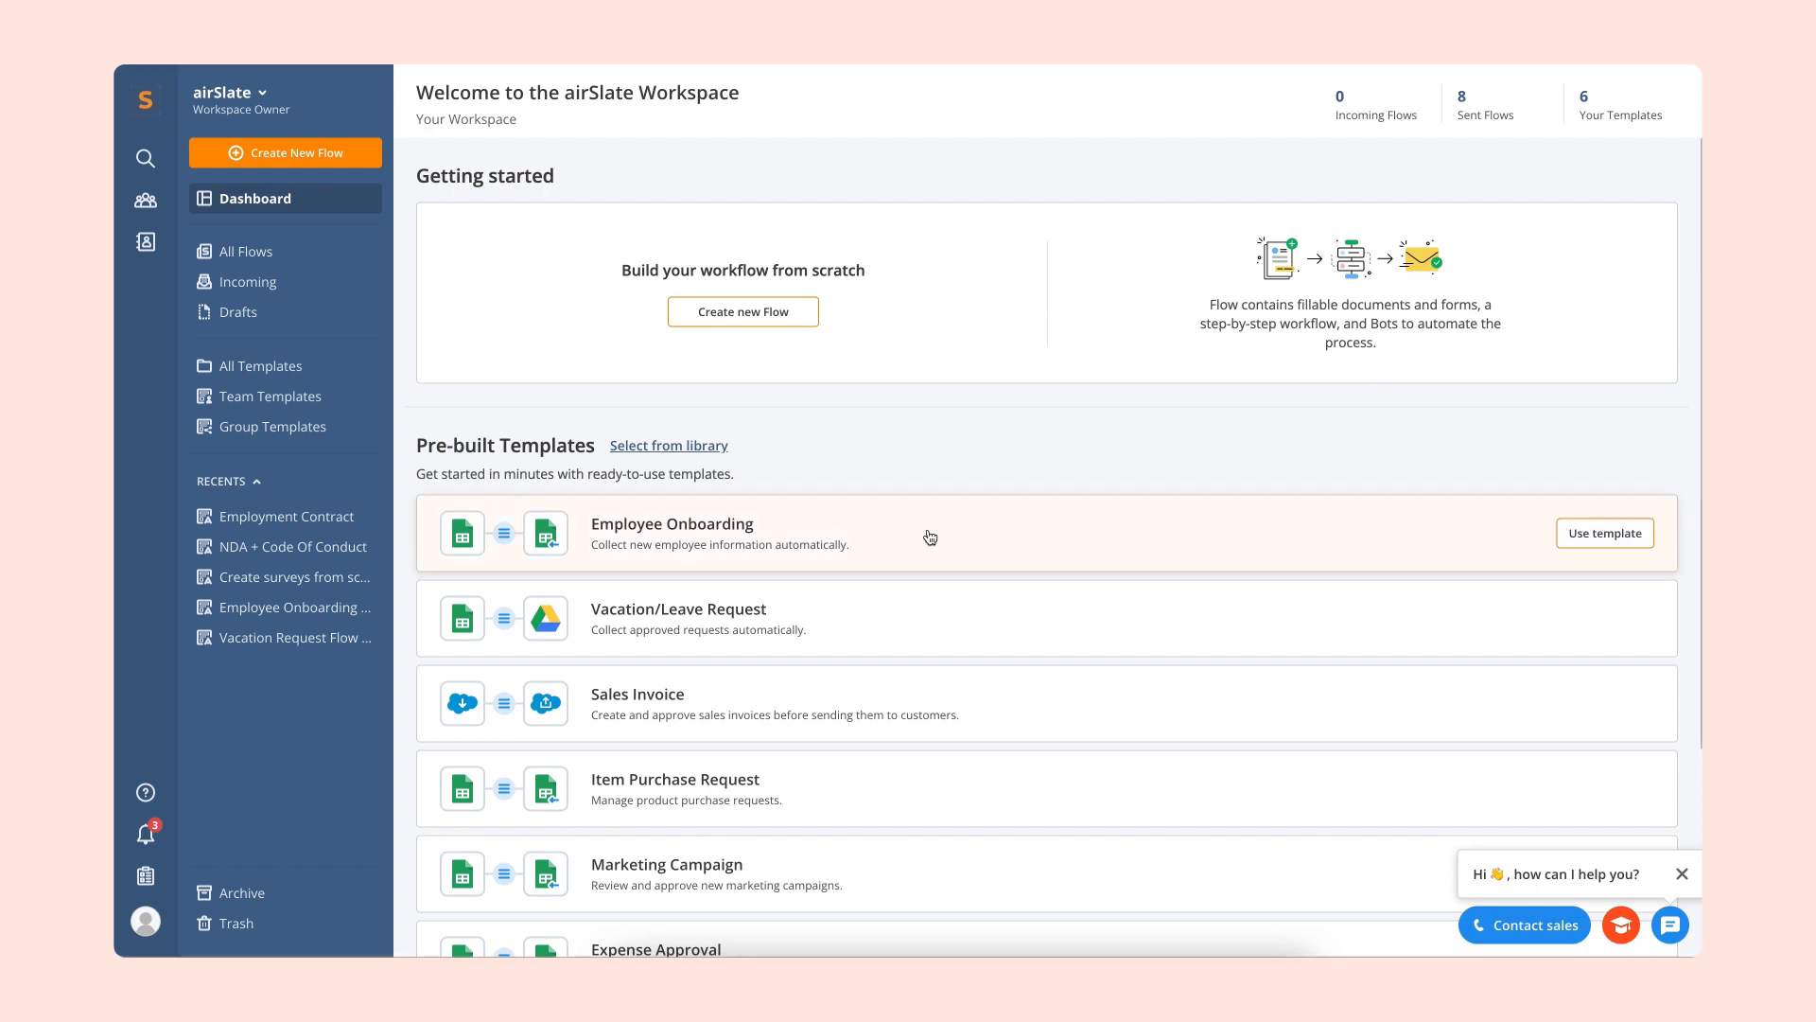
- Open the pre-built template library and look through its categories and flow templates
left_click(694, 450)
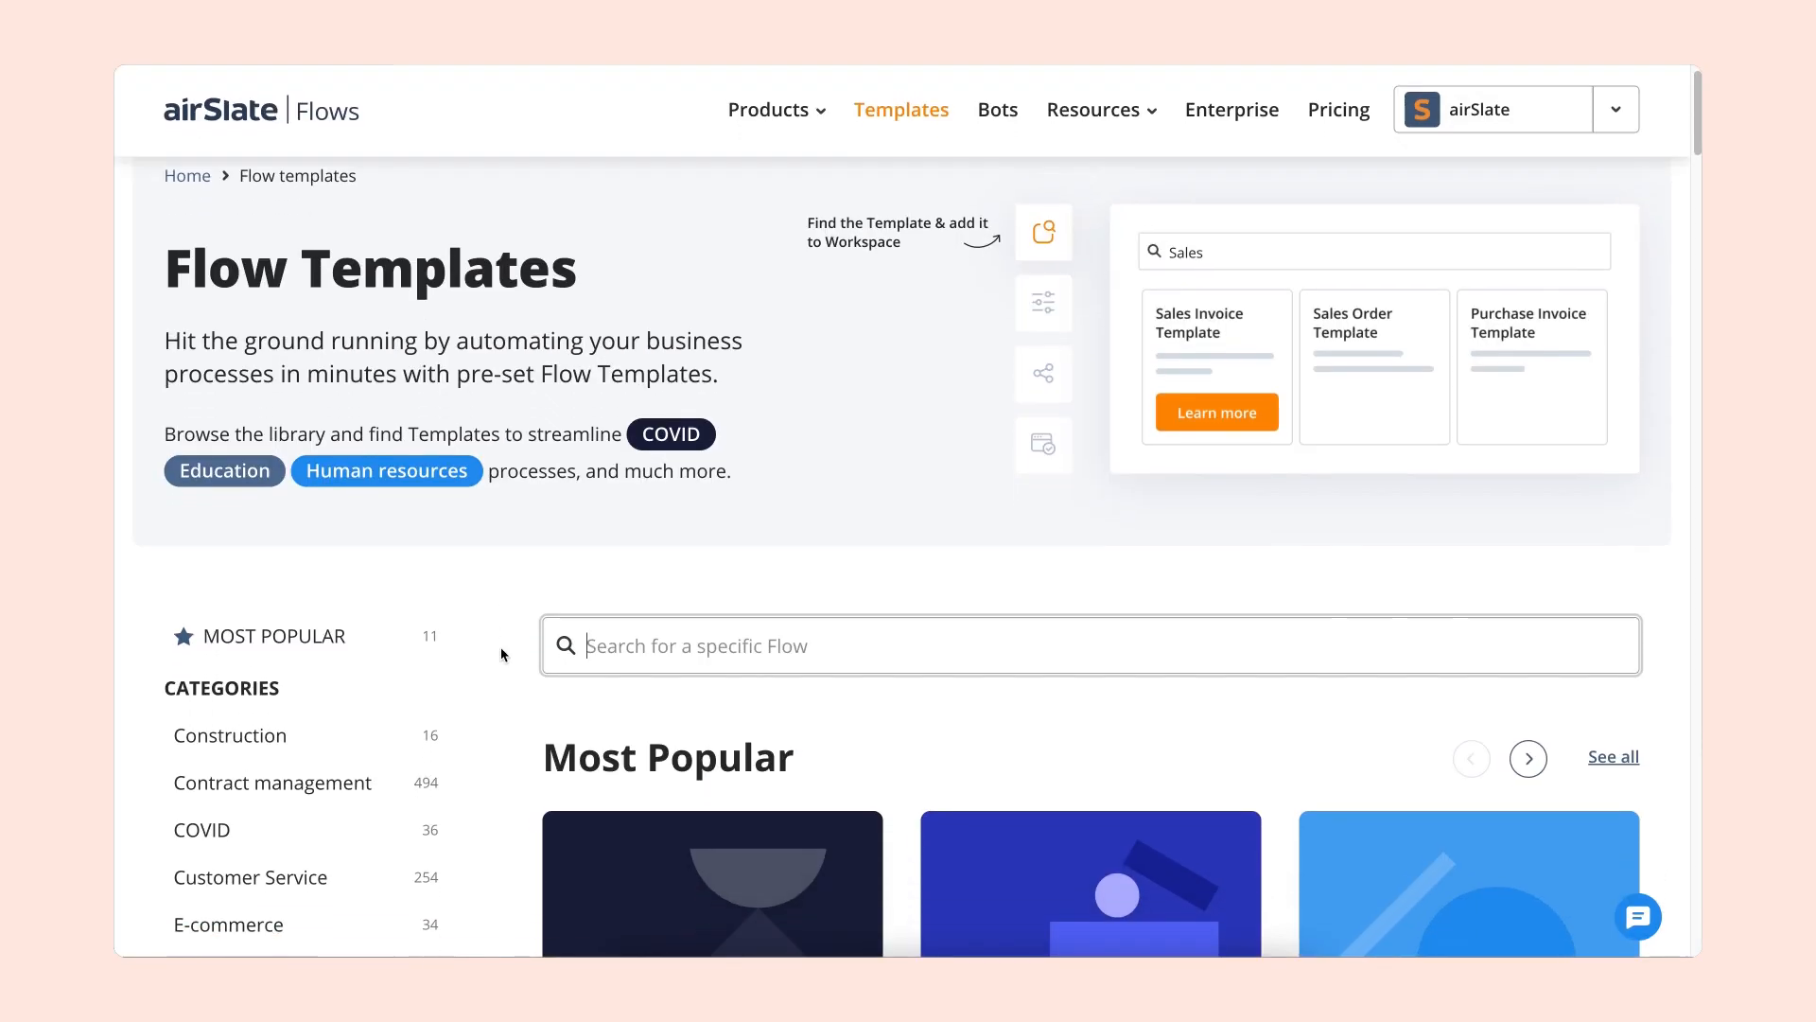
scroll(502, 651, "down", 5)
scroll(503, 655, "down", 6)
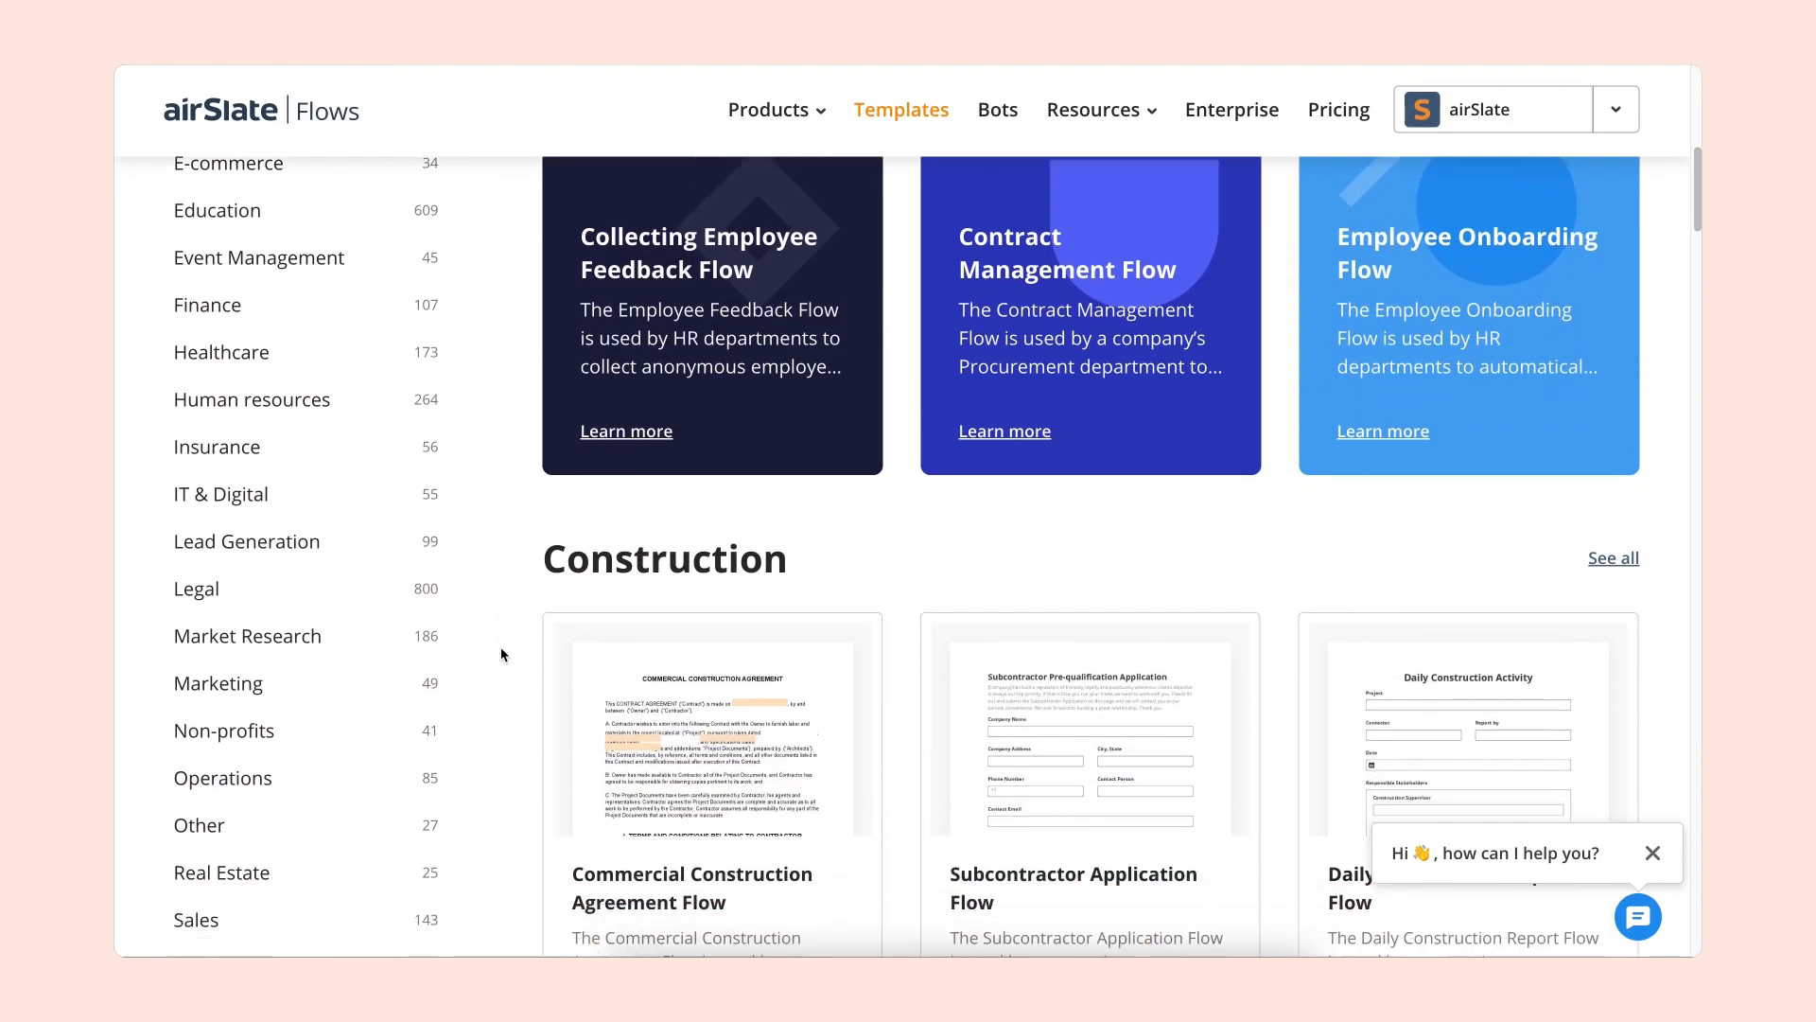
scroll(501, 655, "down", 4)
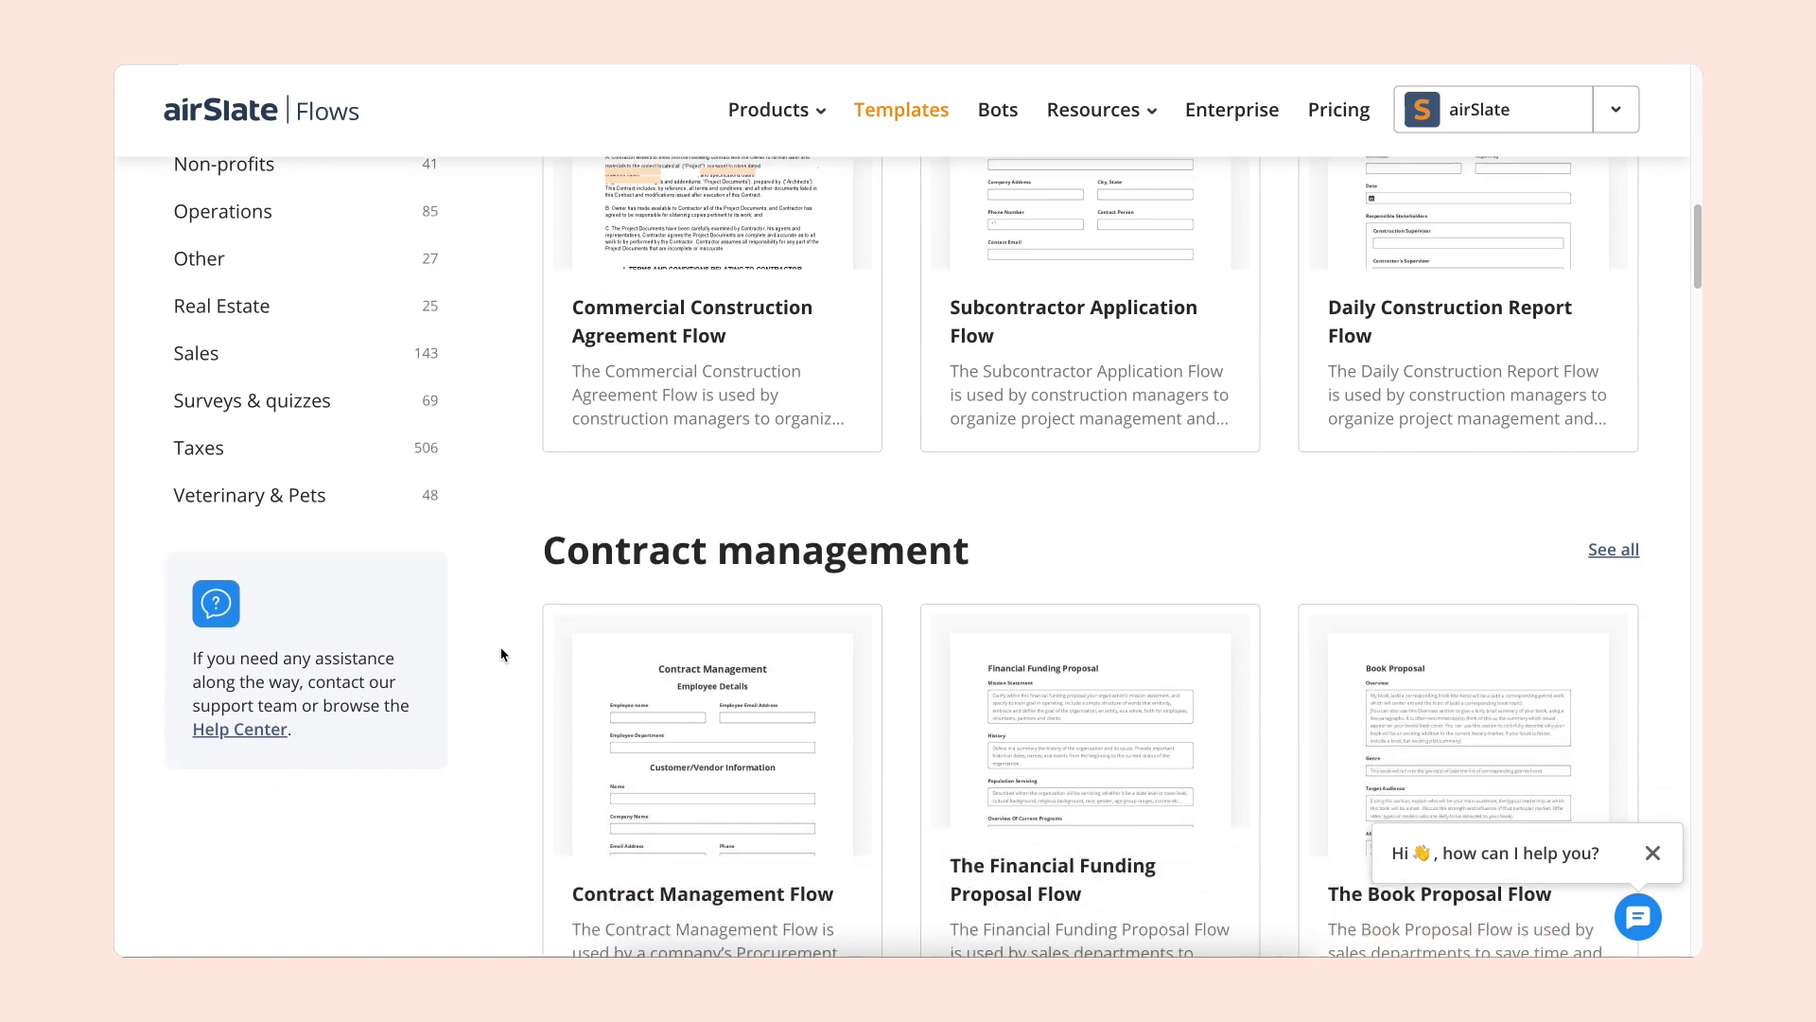
mouse_move(589, 635)
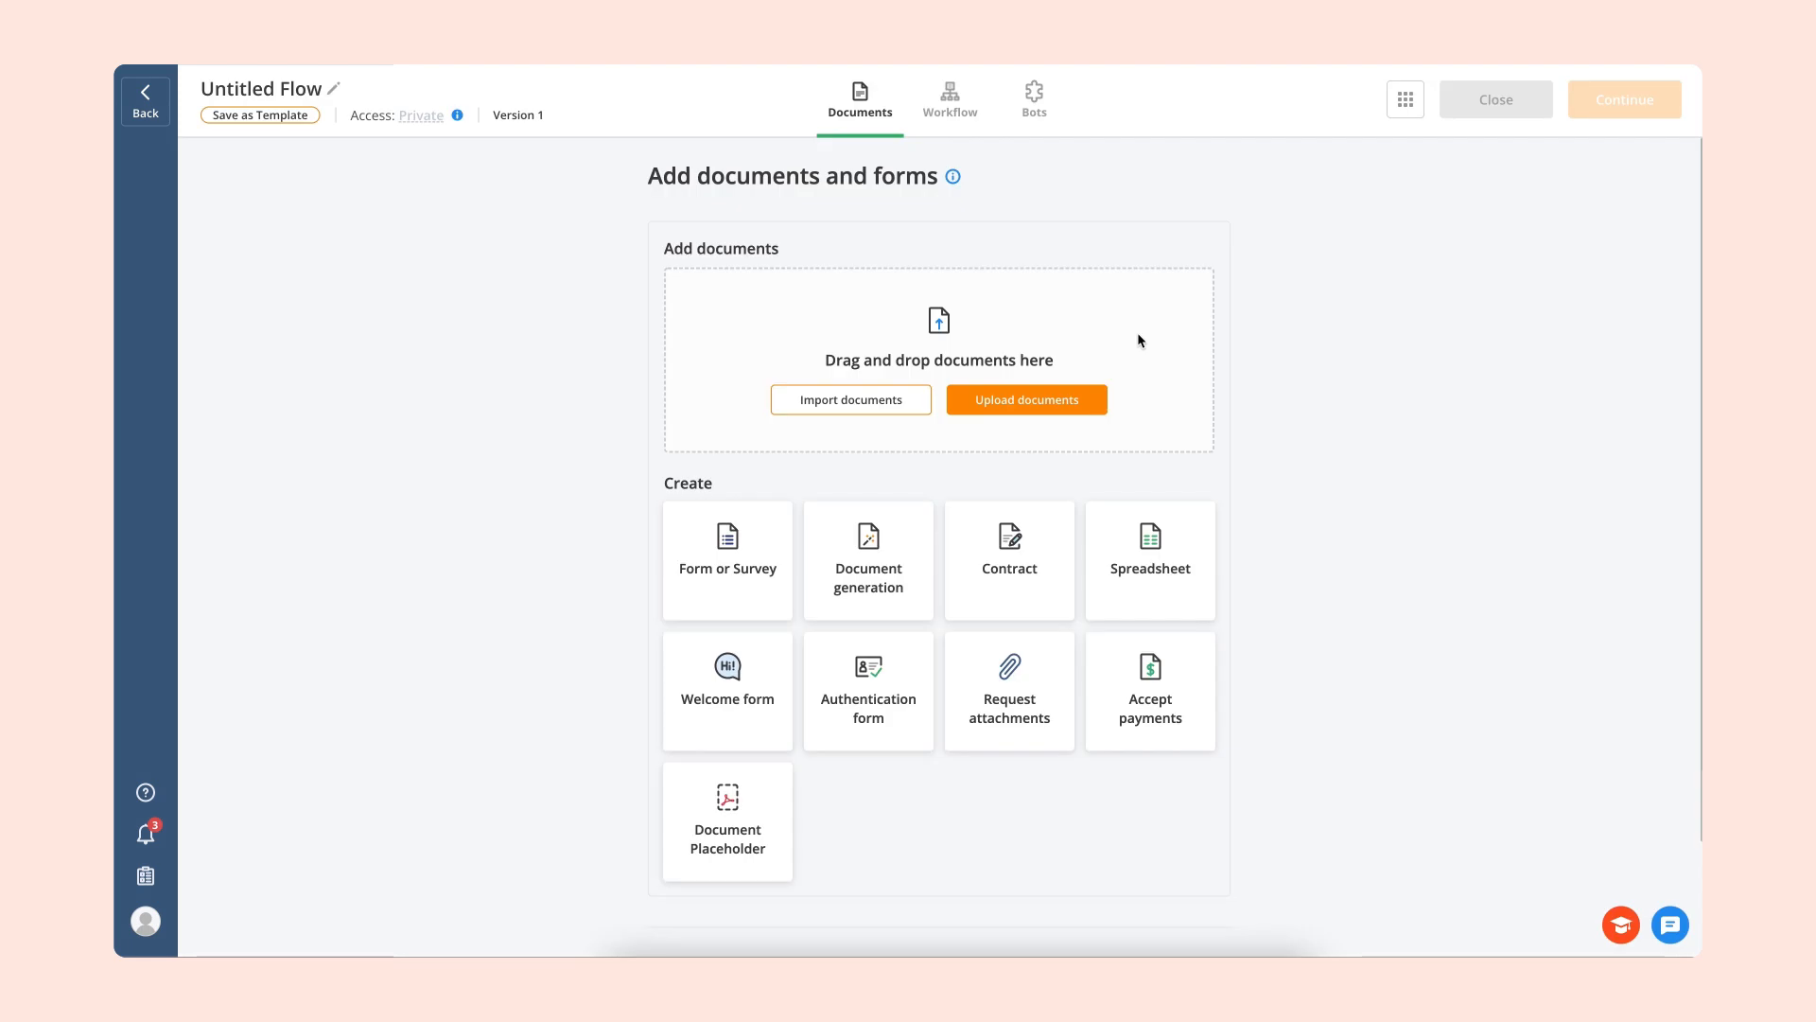
- Upload the Employment Contract document to the untitled flow and open it for adding fillable fields
left_click(1076, 408)
left_click(842, 398)
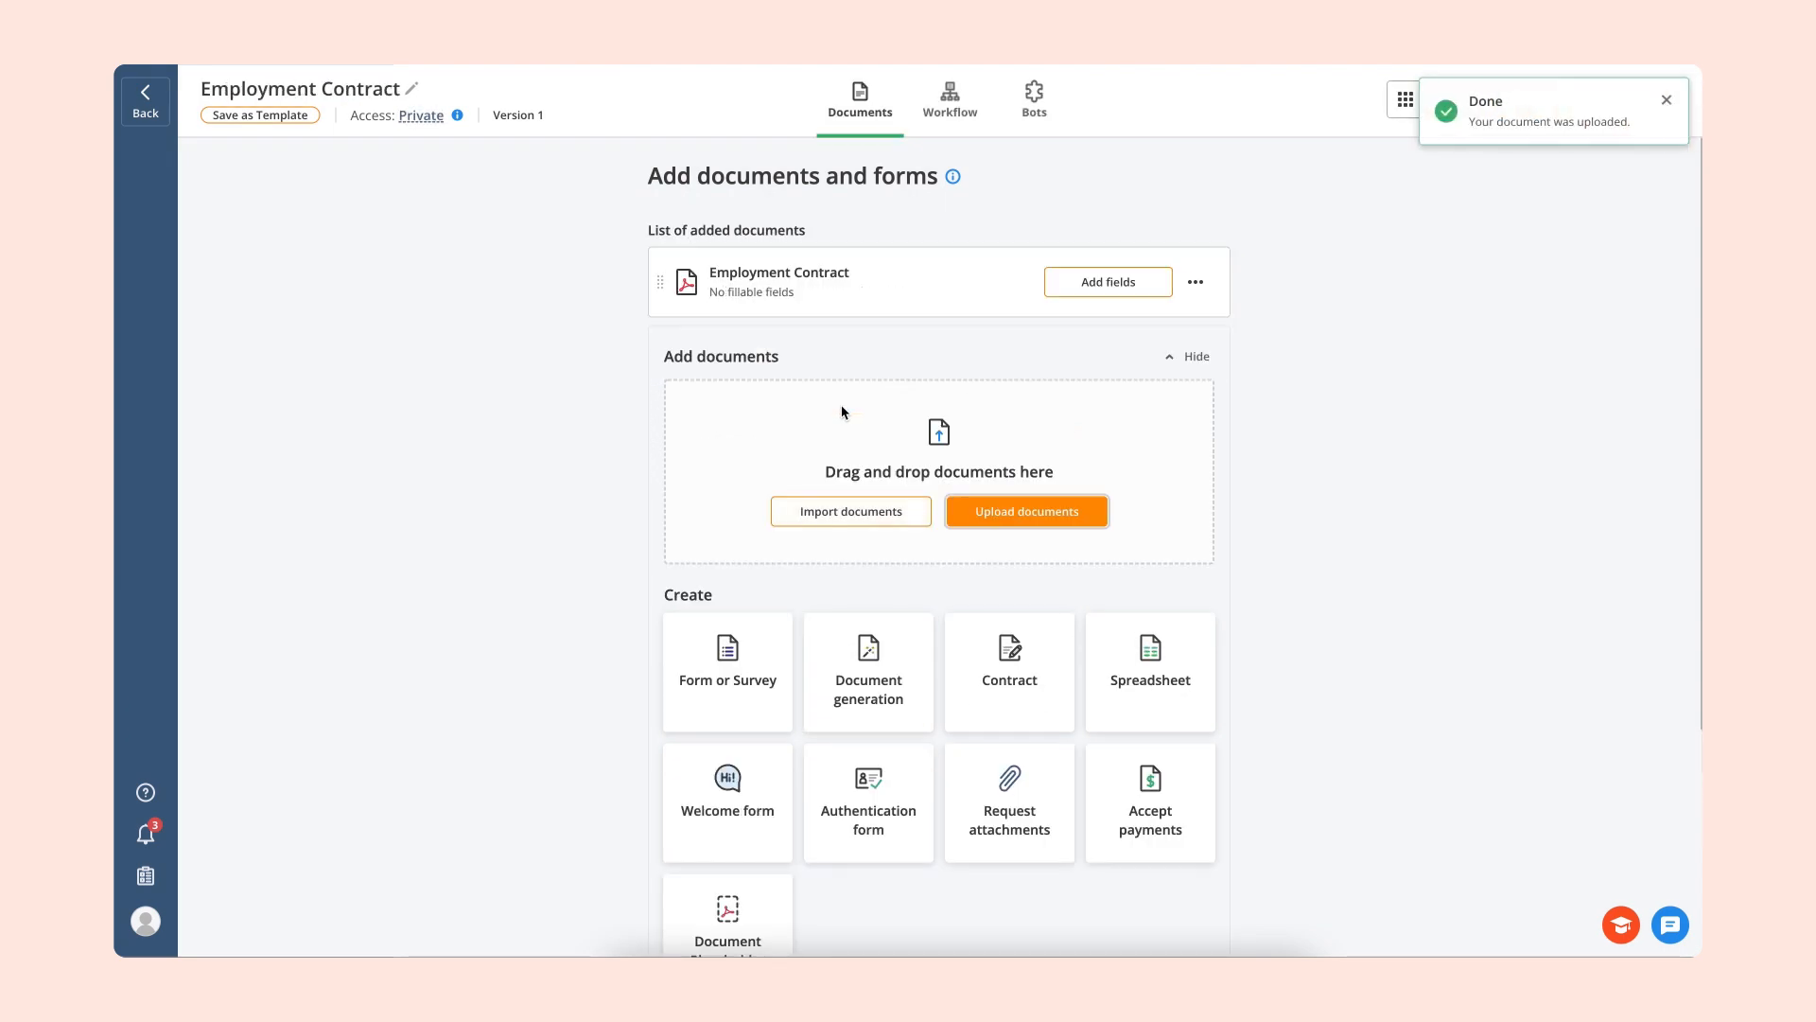
left_click(1059, 284)
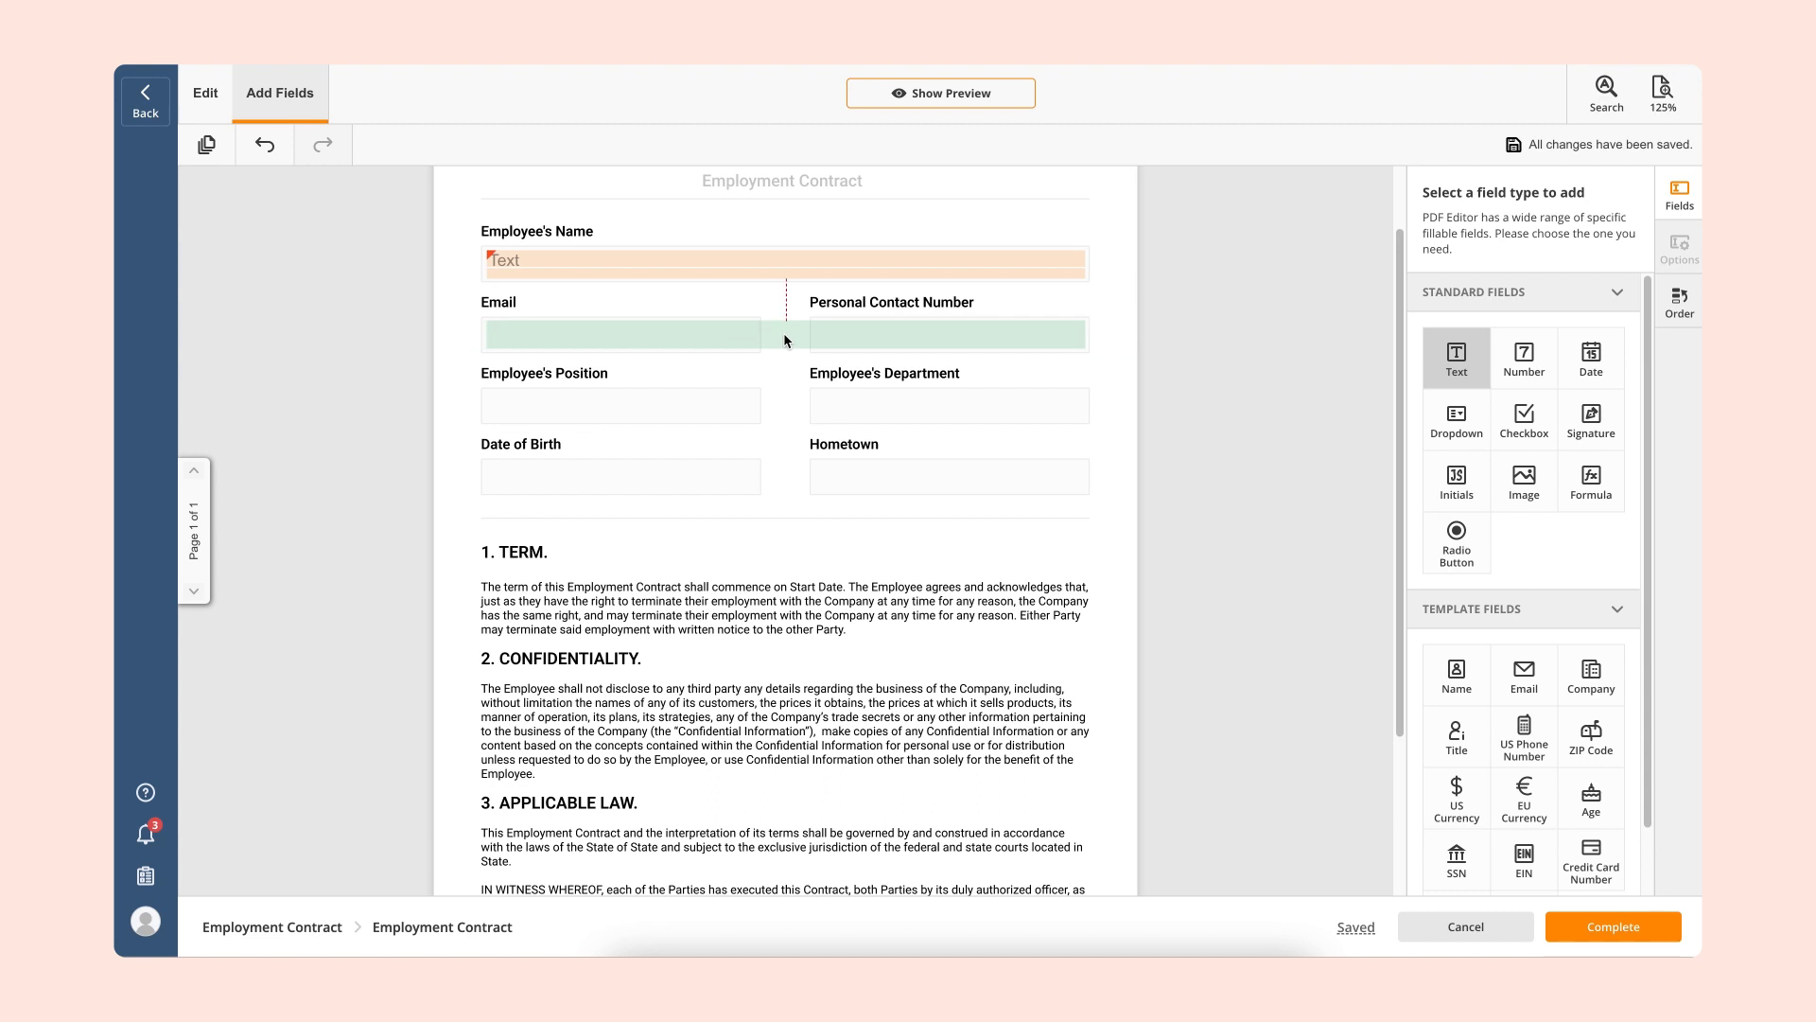
- Place a text field under Email and narrow it to fit the Email box
left_click(784, 332)
left_click(1083, 339)
left_click_drag(1083, 338, 757, 339)
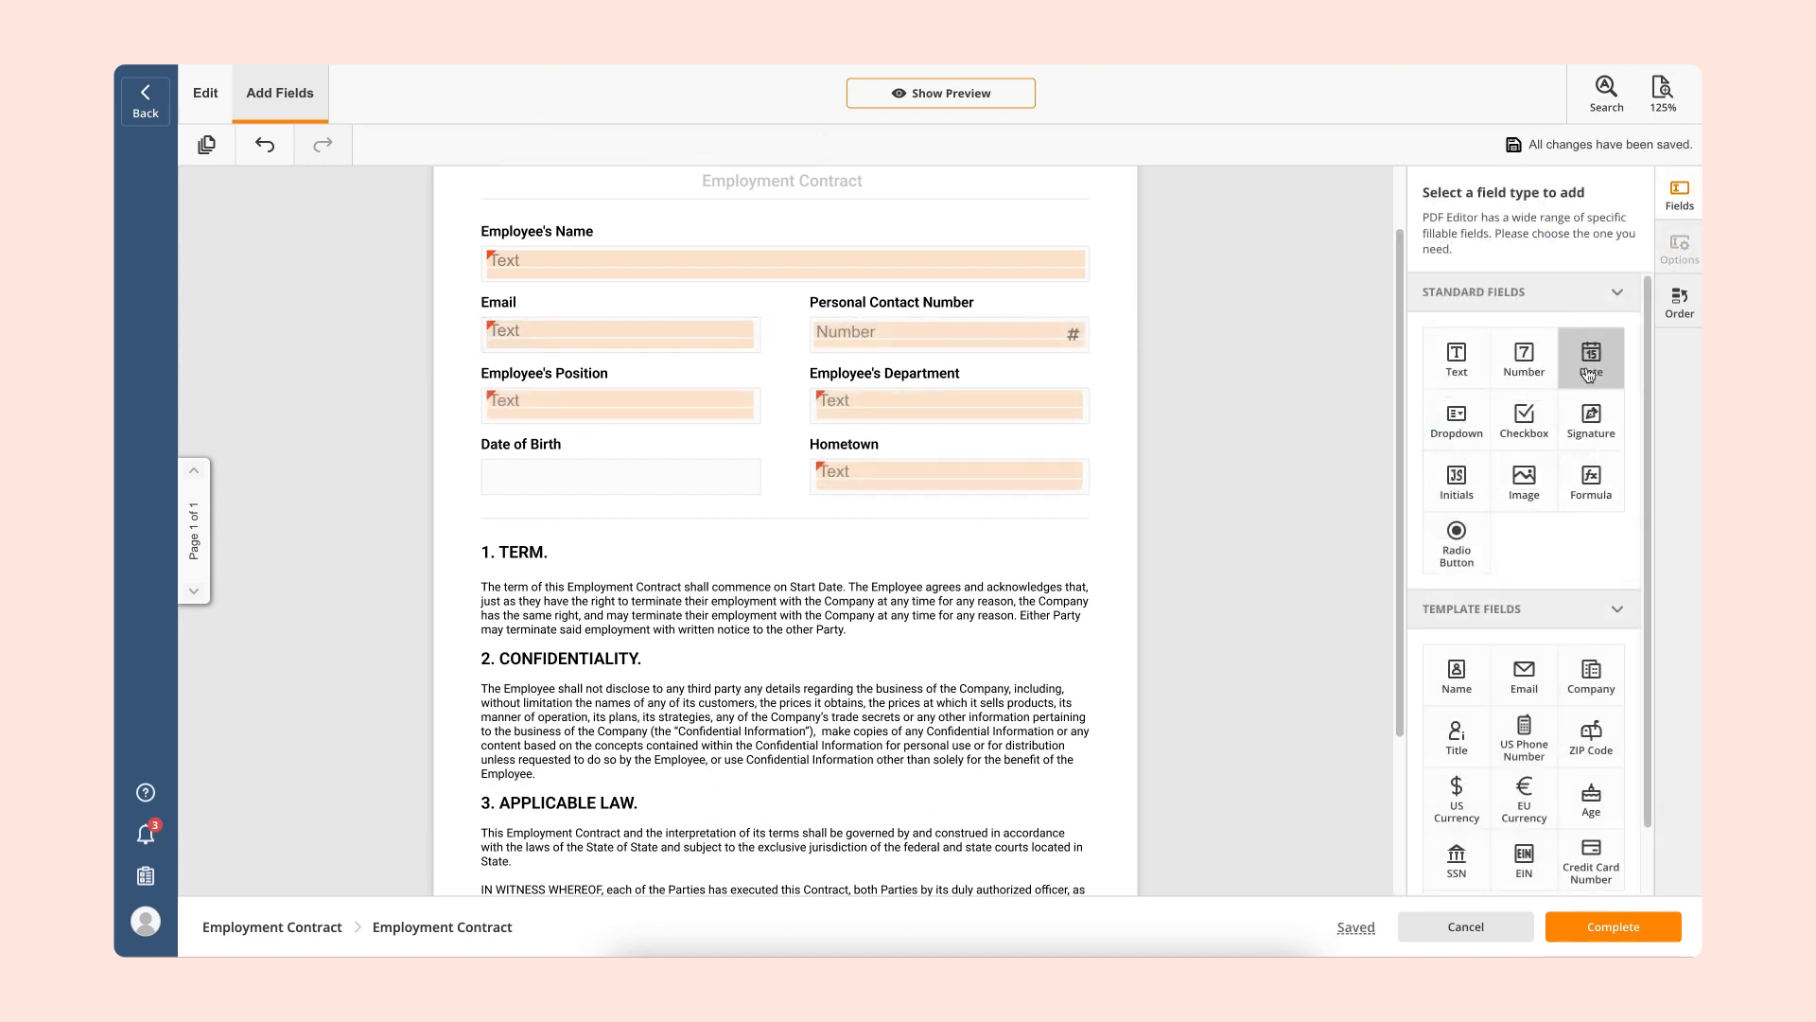
- Place a date field under Date of Birth and widen it to fill the box
left_click(594, 473)
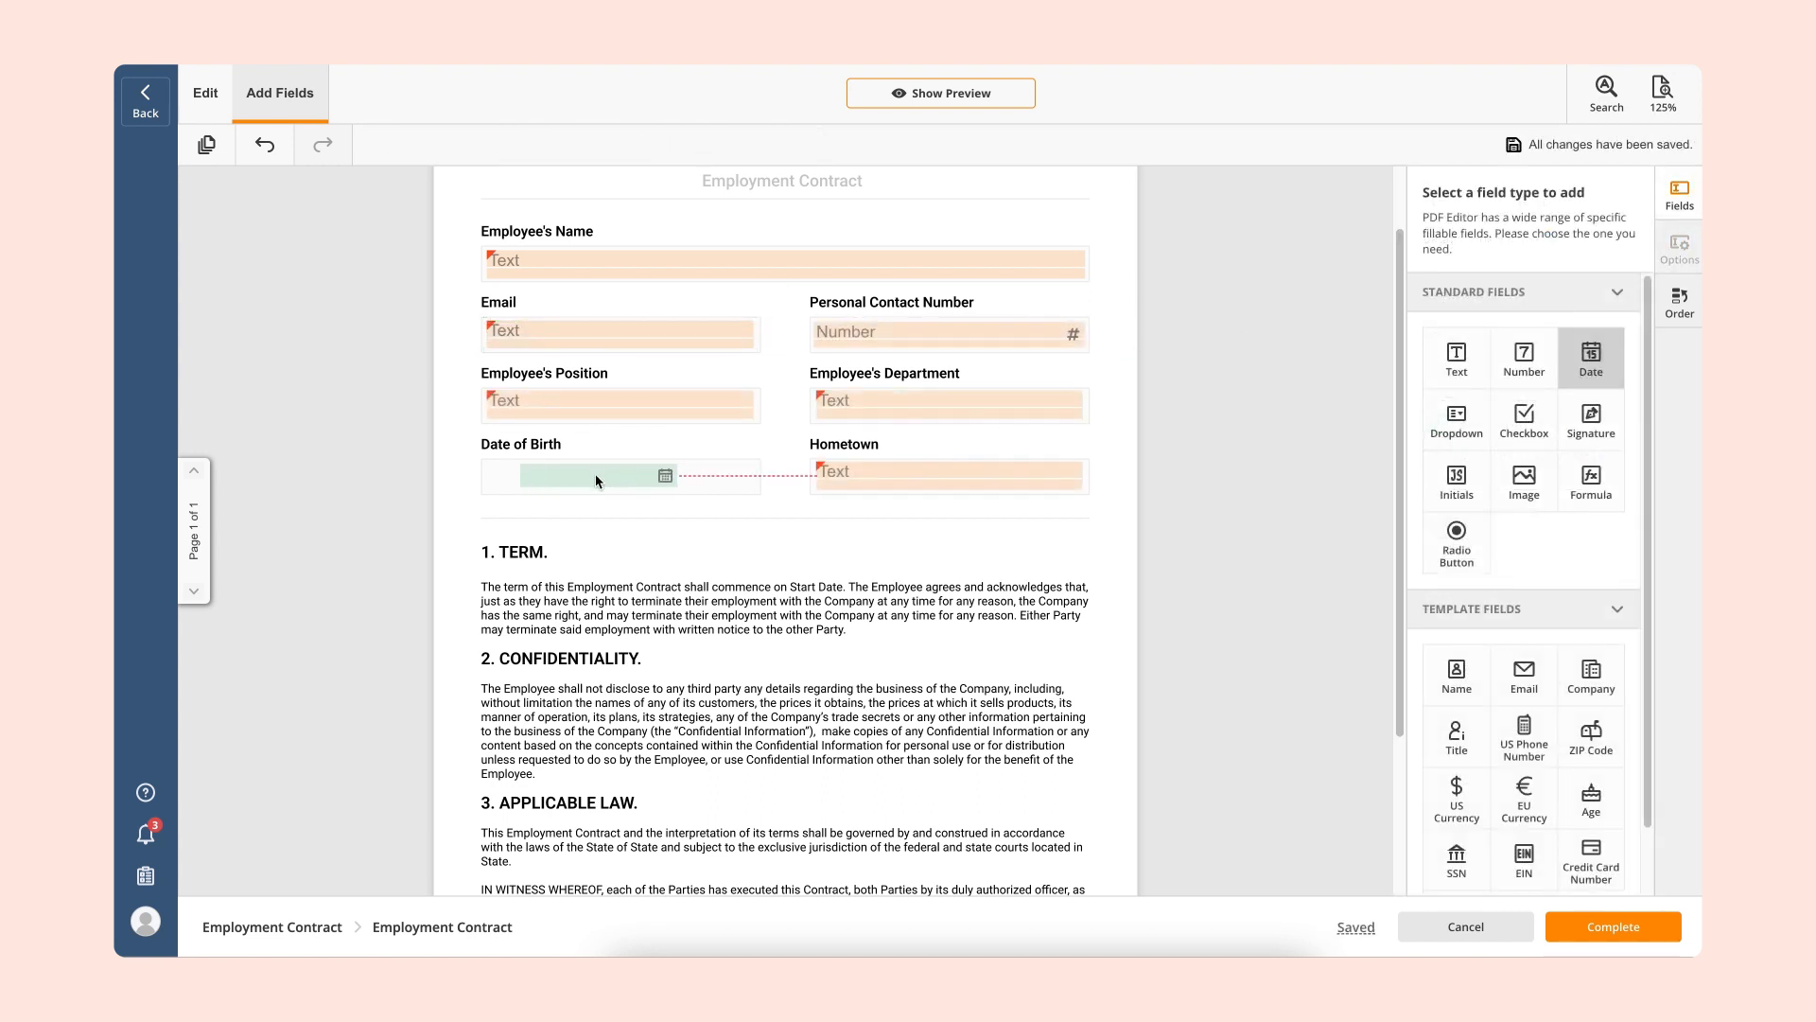
left_click_drag(645, 473, 754, 473)
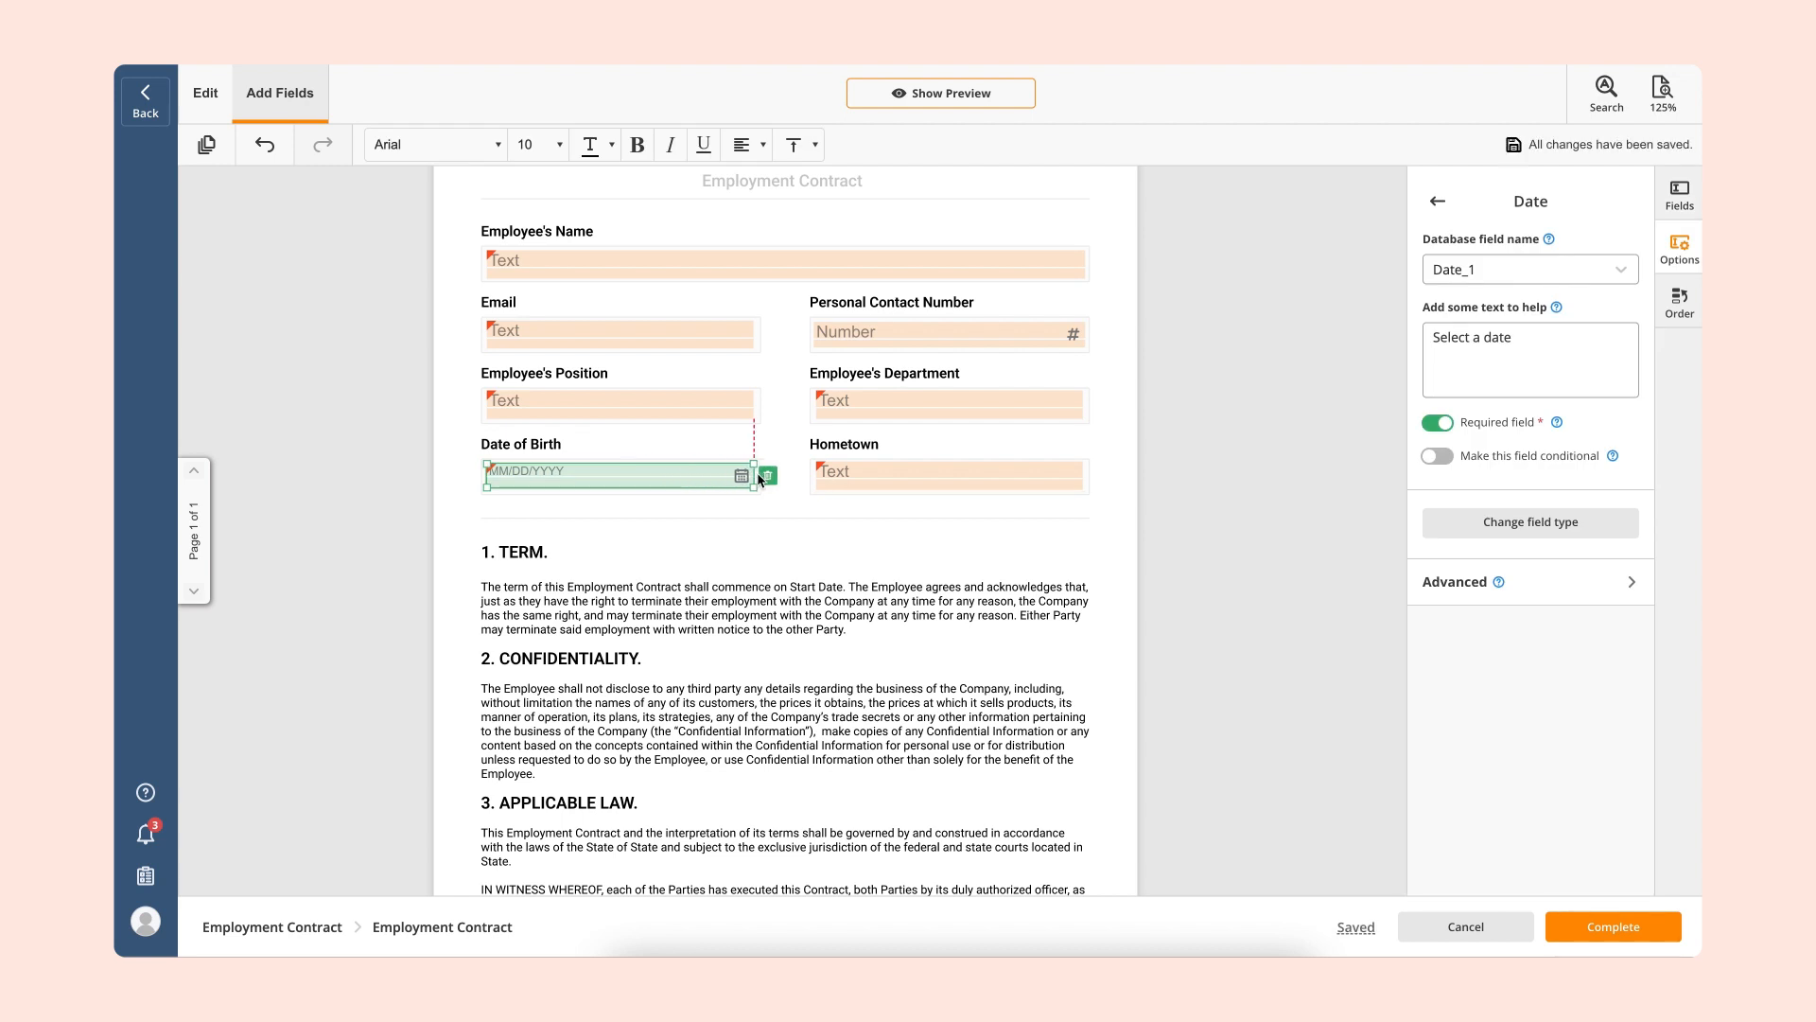
left_click(854, 539)
- Place a signature field beside Employee's Signature and a date field beside Date of Signing, resizing the date field to fit
scroll(854, 544, "down", 3)
left_click_drag(1591, 421, 704, 762)
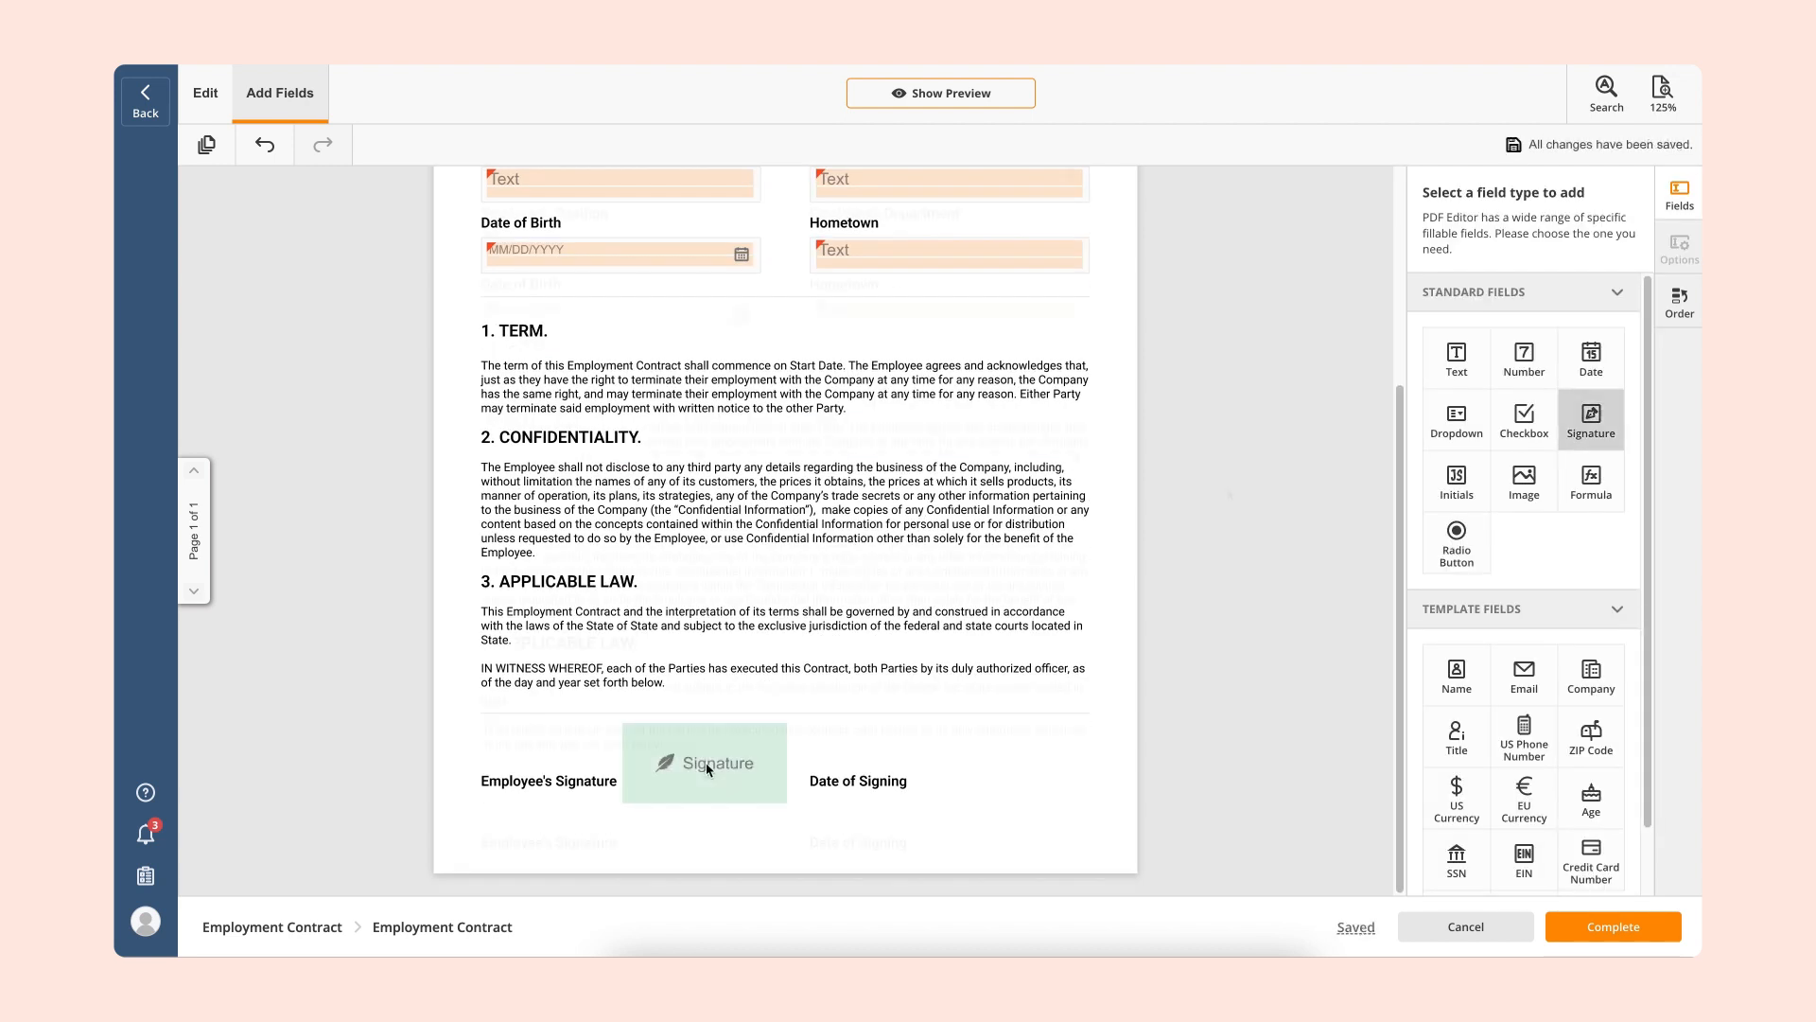
mouse_move(1591, 358)
left_mouse_down()
mouse_move(969, 852)
mouse_move(1047, 786)
mouse_move(1081, 787)
left_mouse_up()
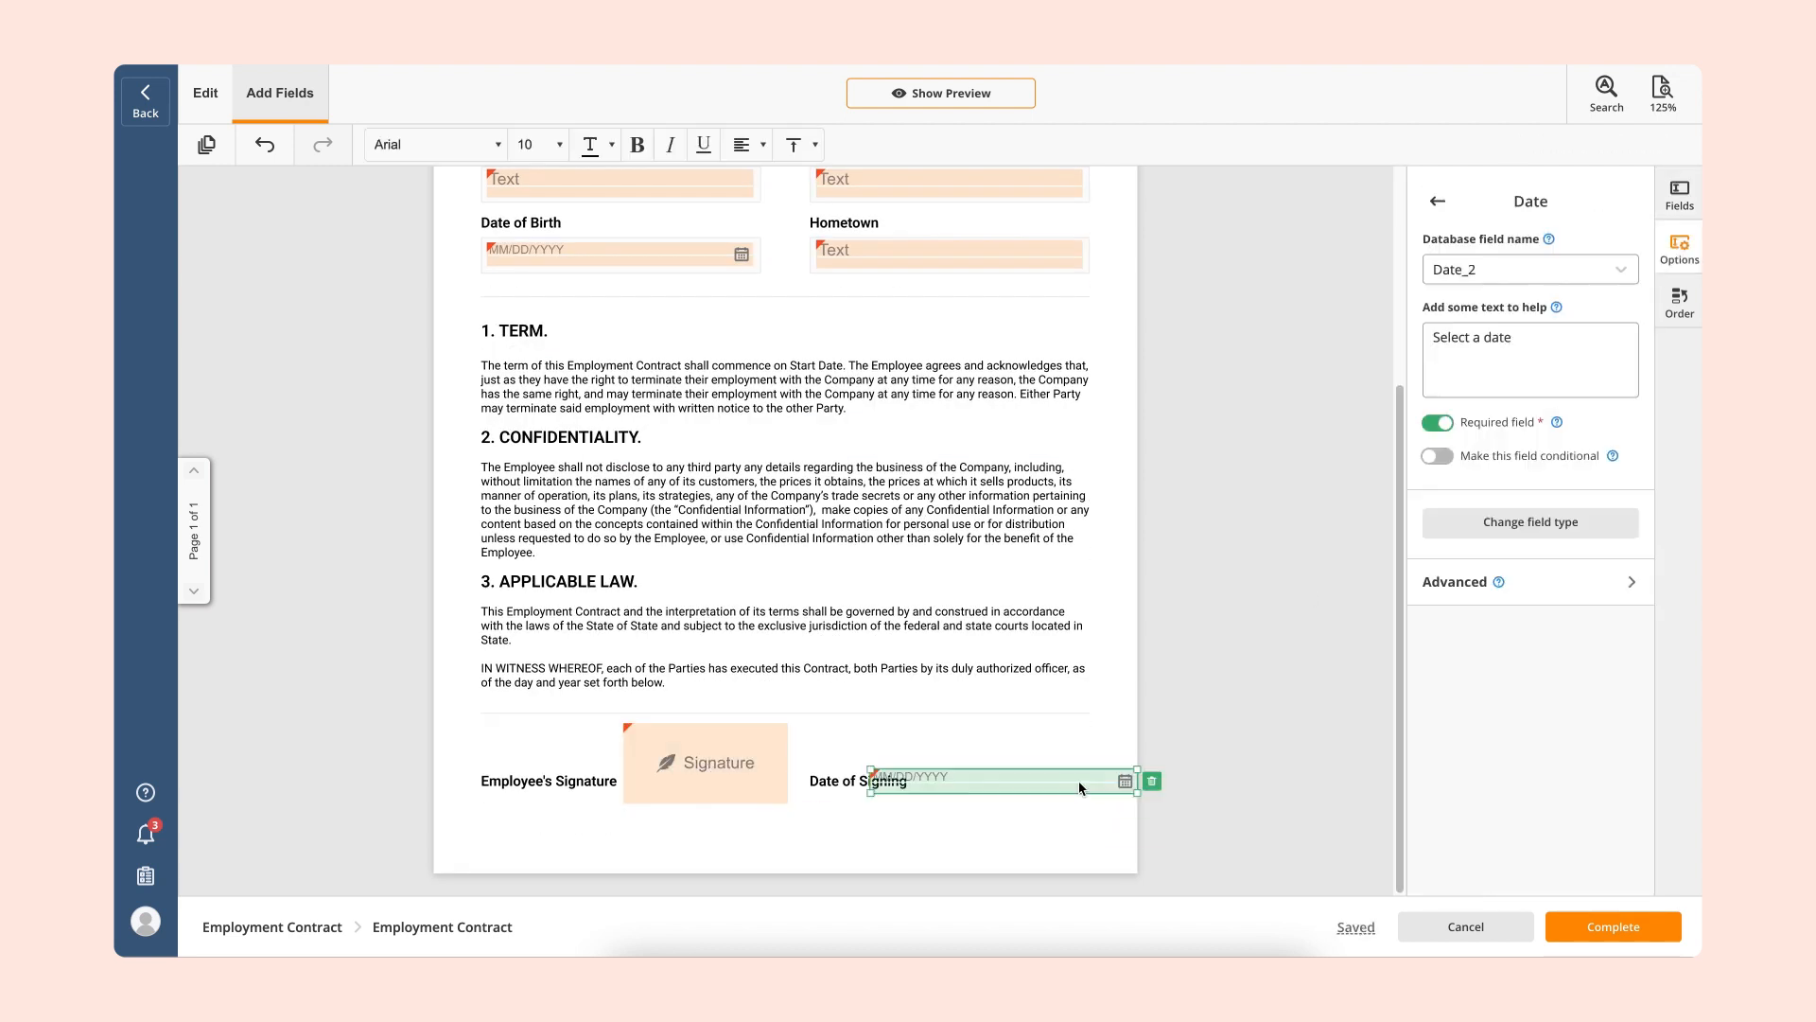
left_click_drag(870, 793, 931, 792)
left_click_drag(1138, 770, 1044, 795)
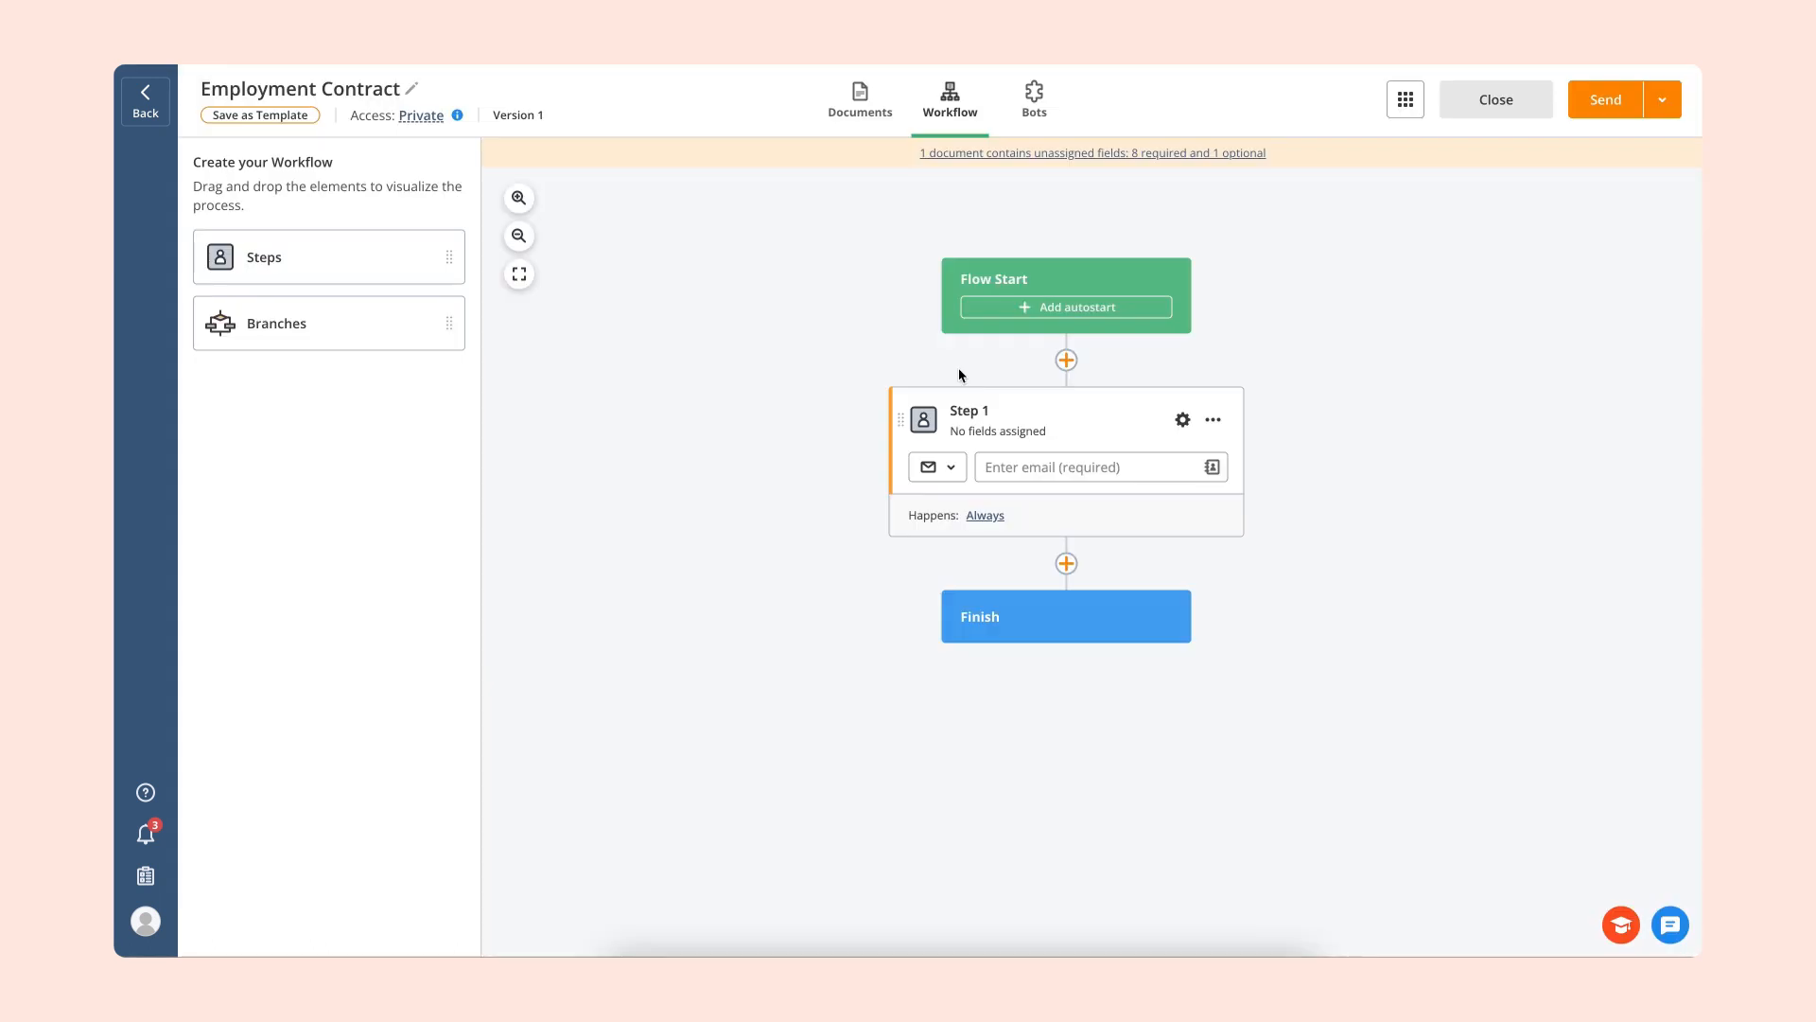
- Add a second workflow step before Finish, and assign all Employment Contract fields to the Employee step
left_click_drag(348, 265, 1059, 581)
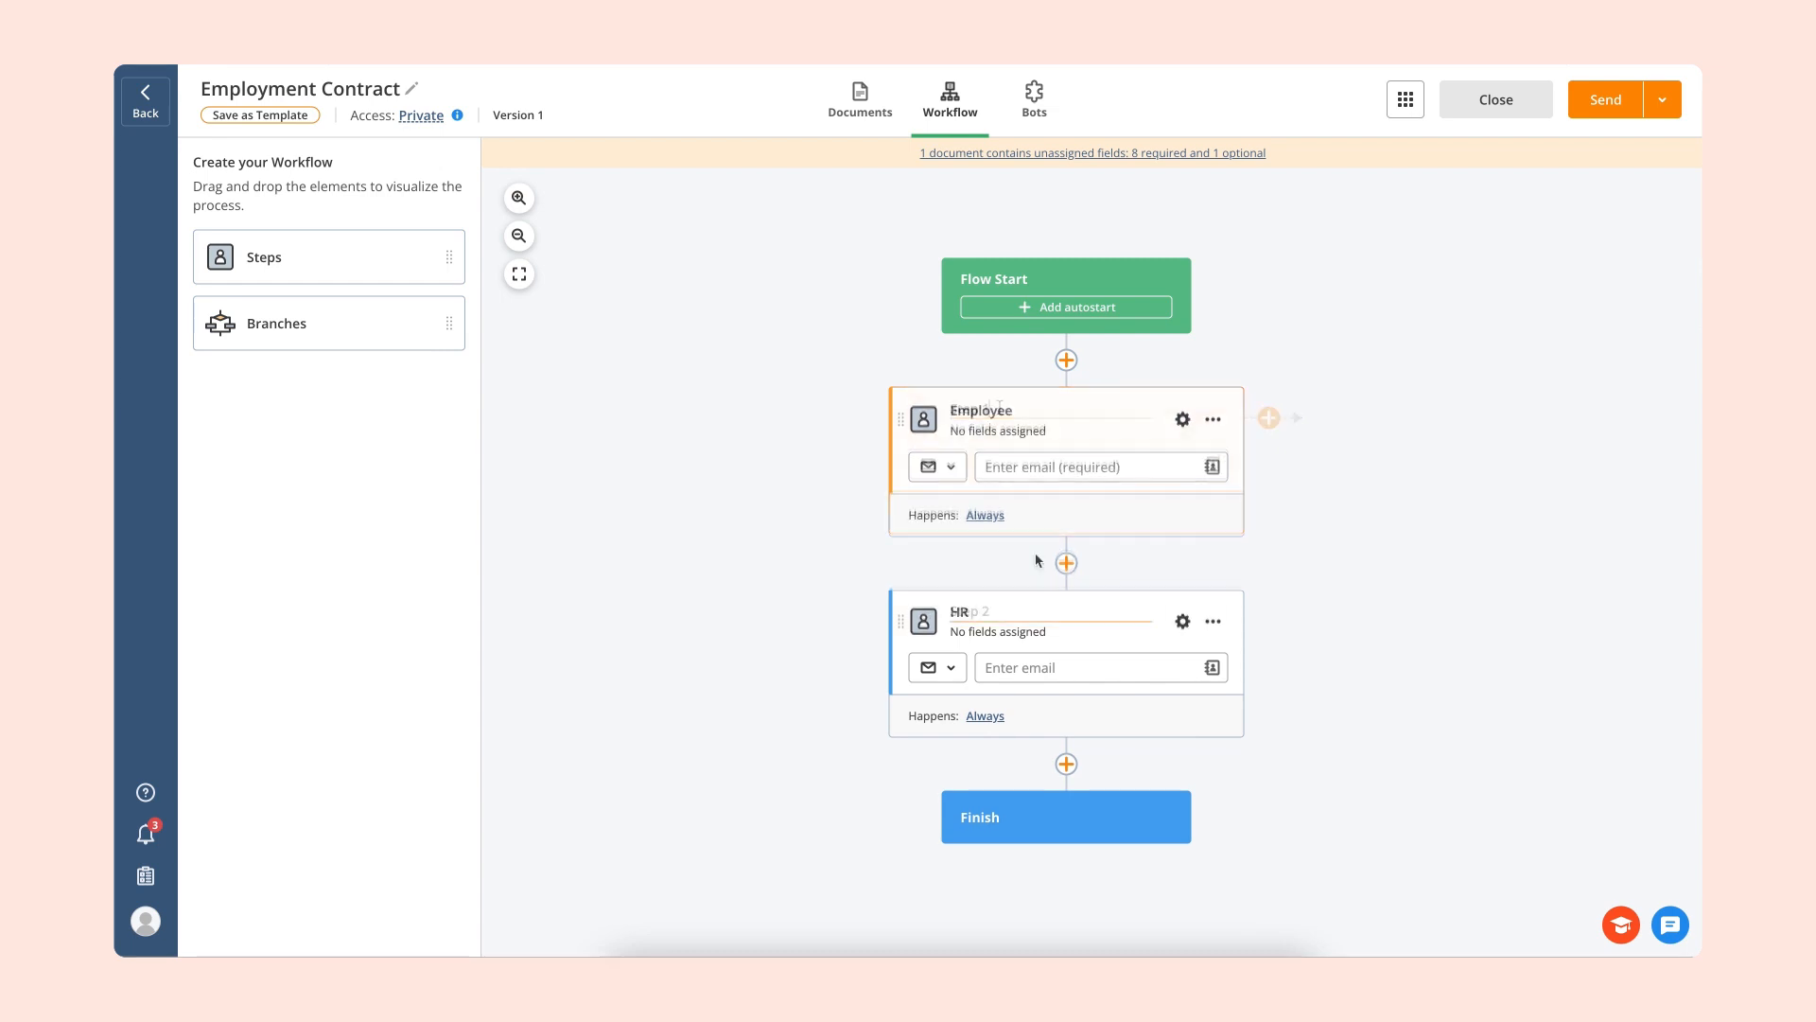
left_click(1183, 423)
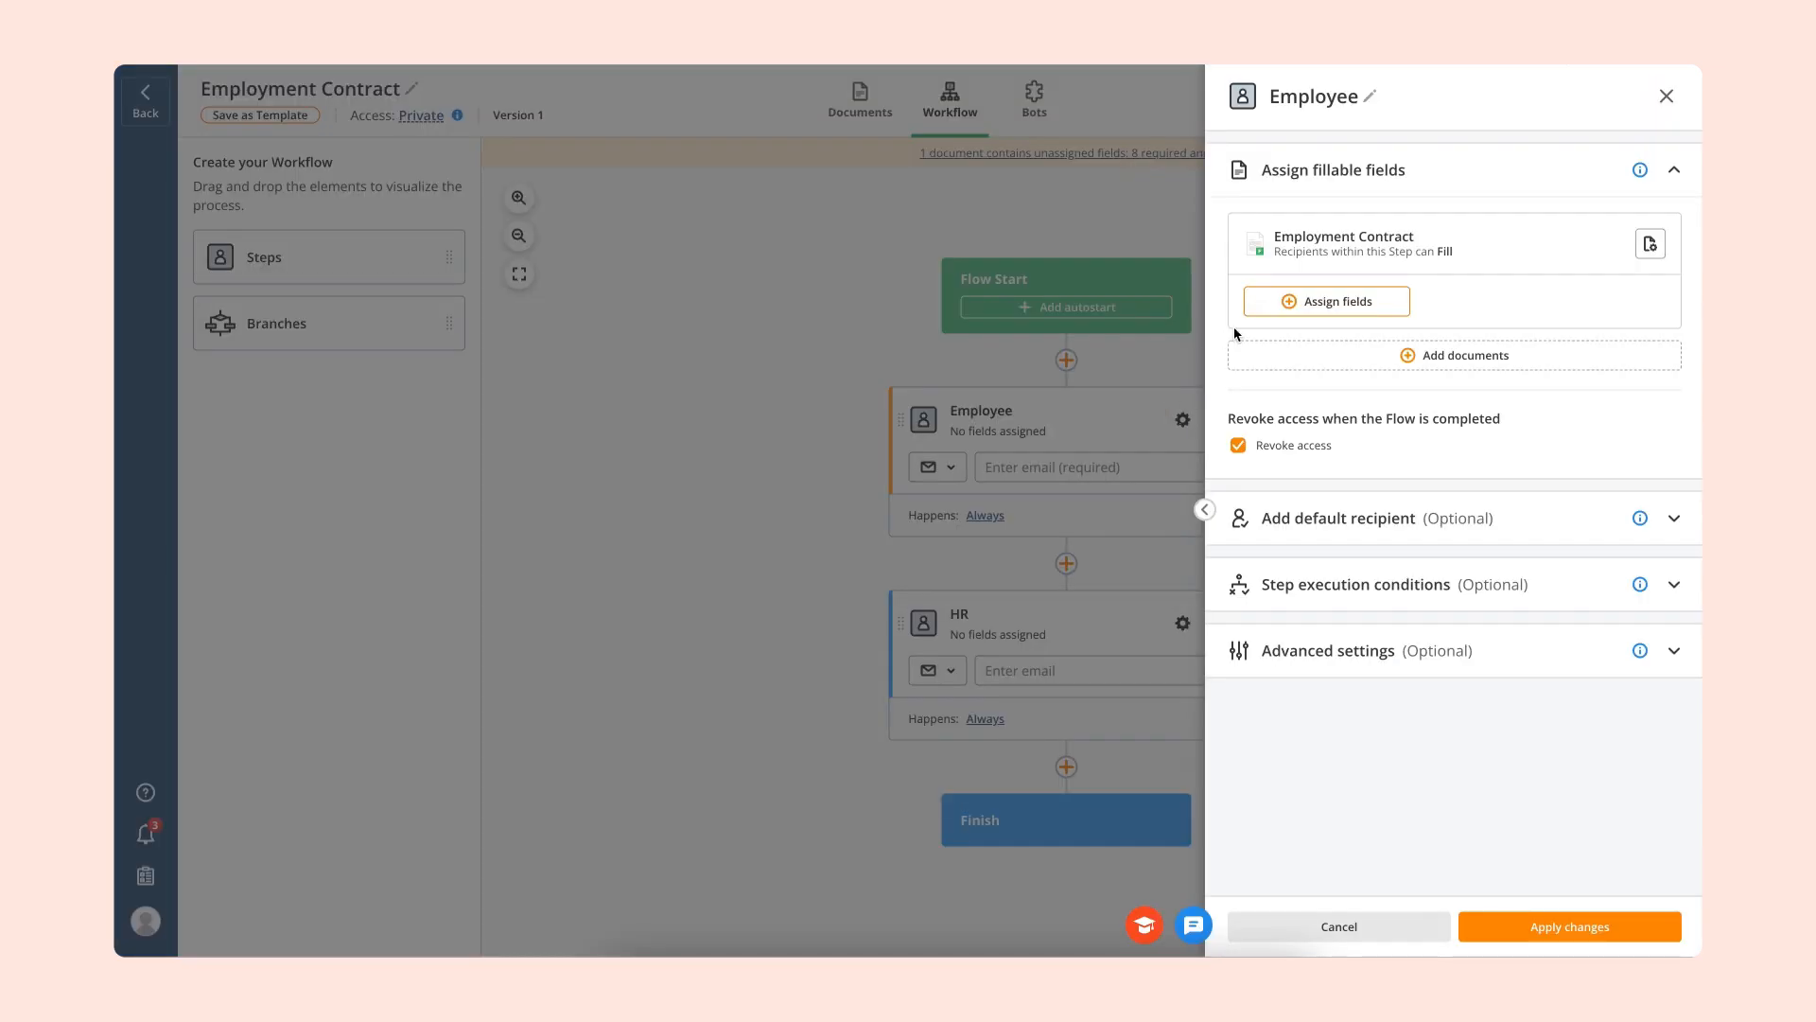
left_click(1268, 305)
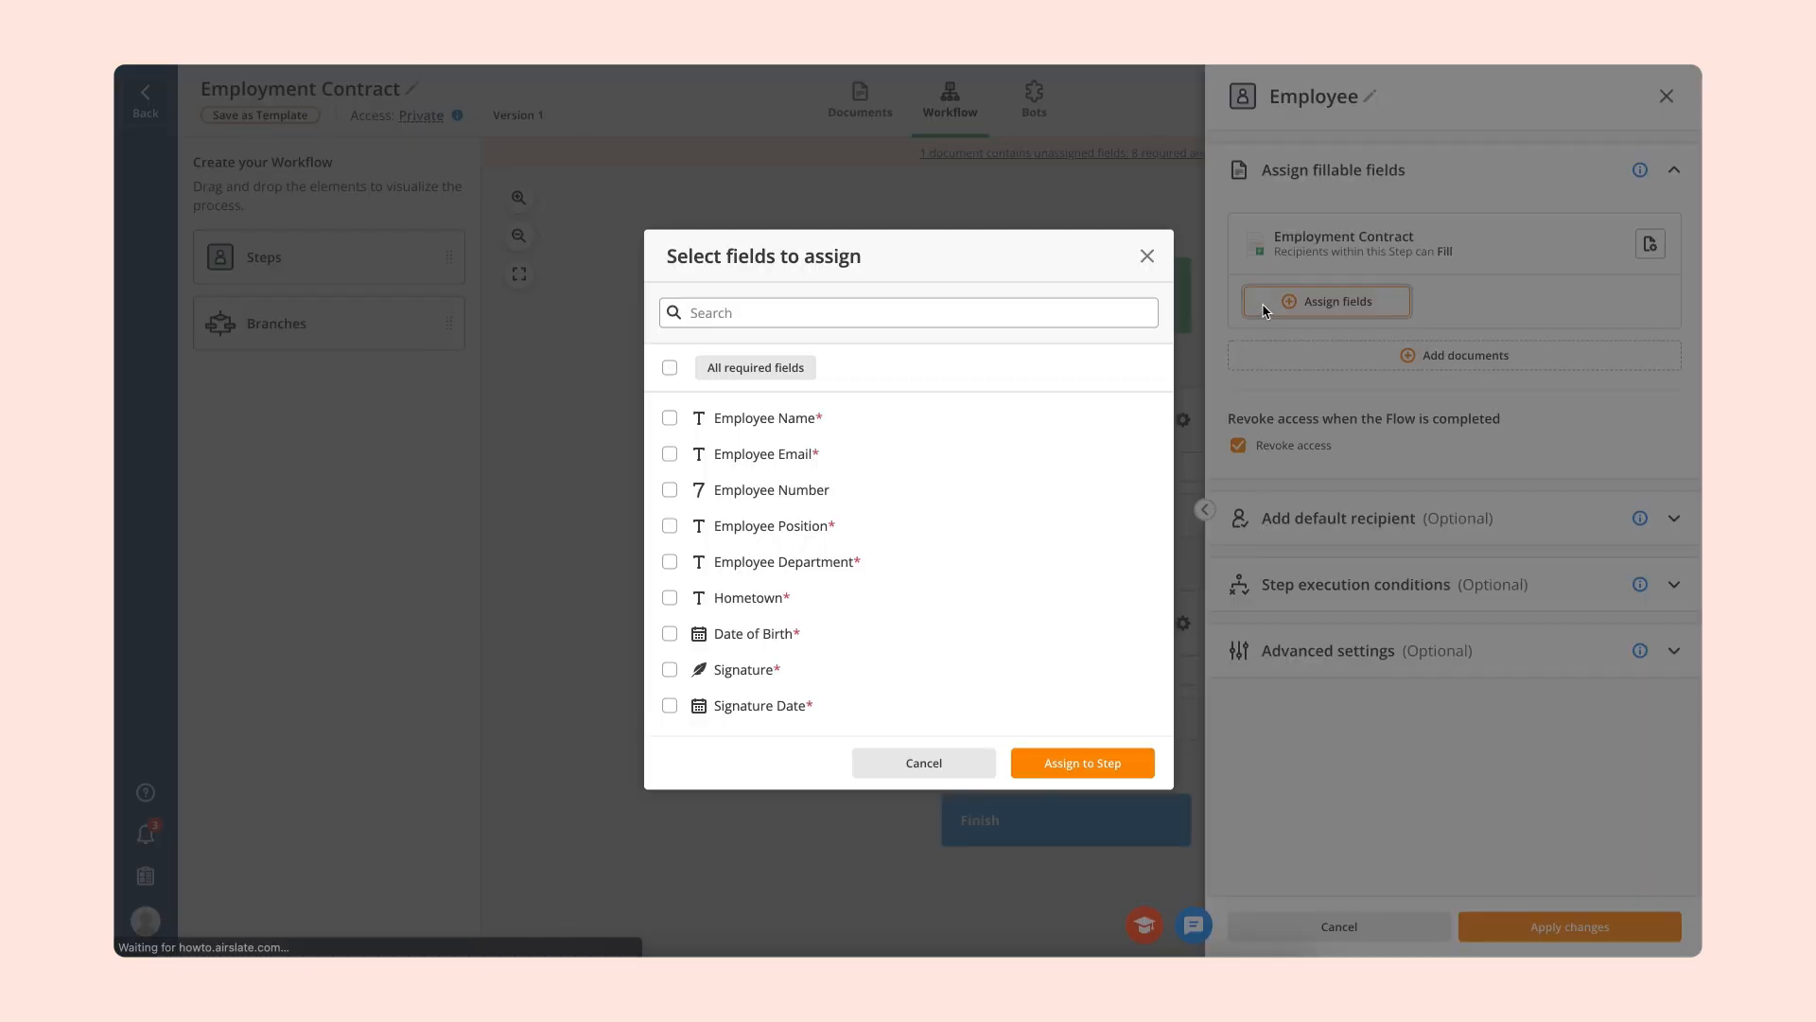
left_click(669, 368)
left_click(1050, 763)
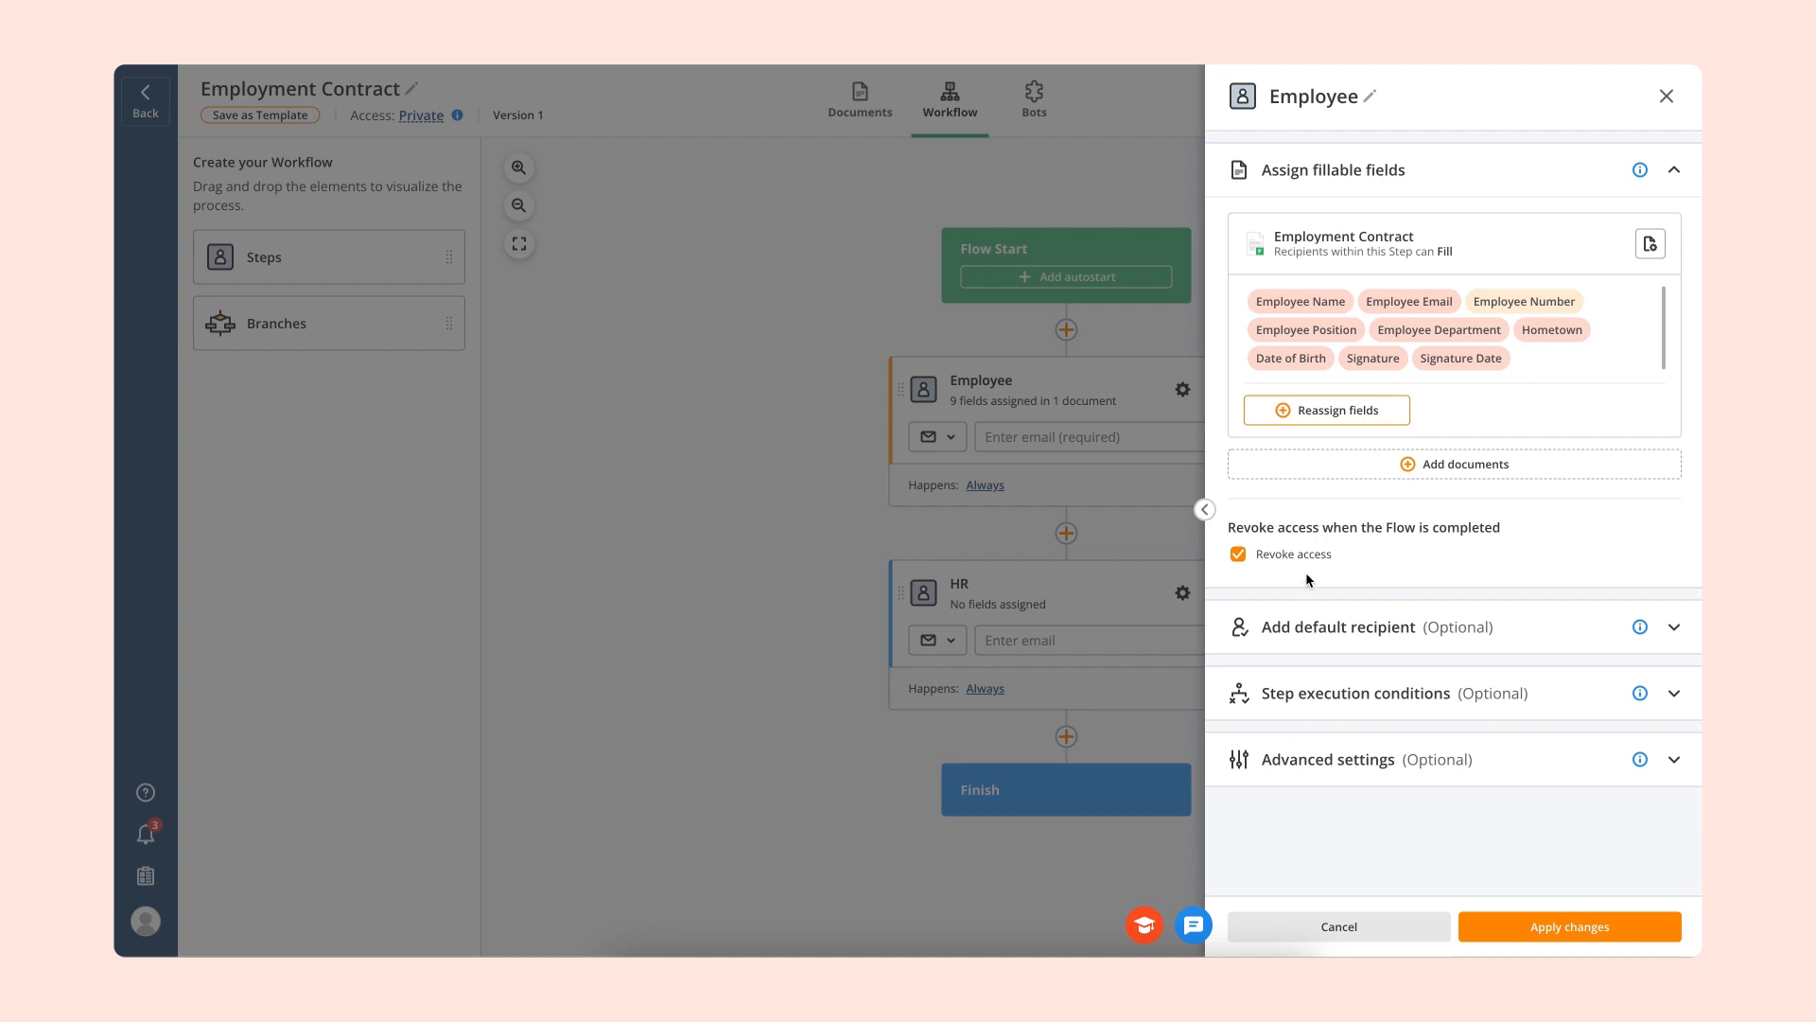
left_click(1186, 555)
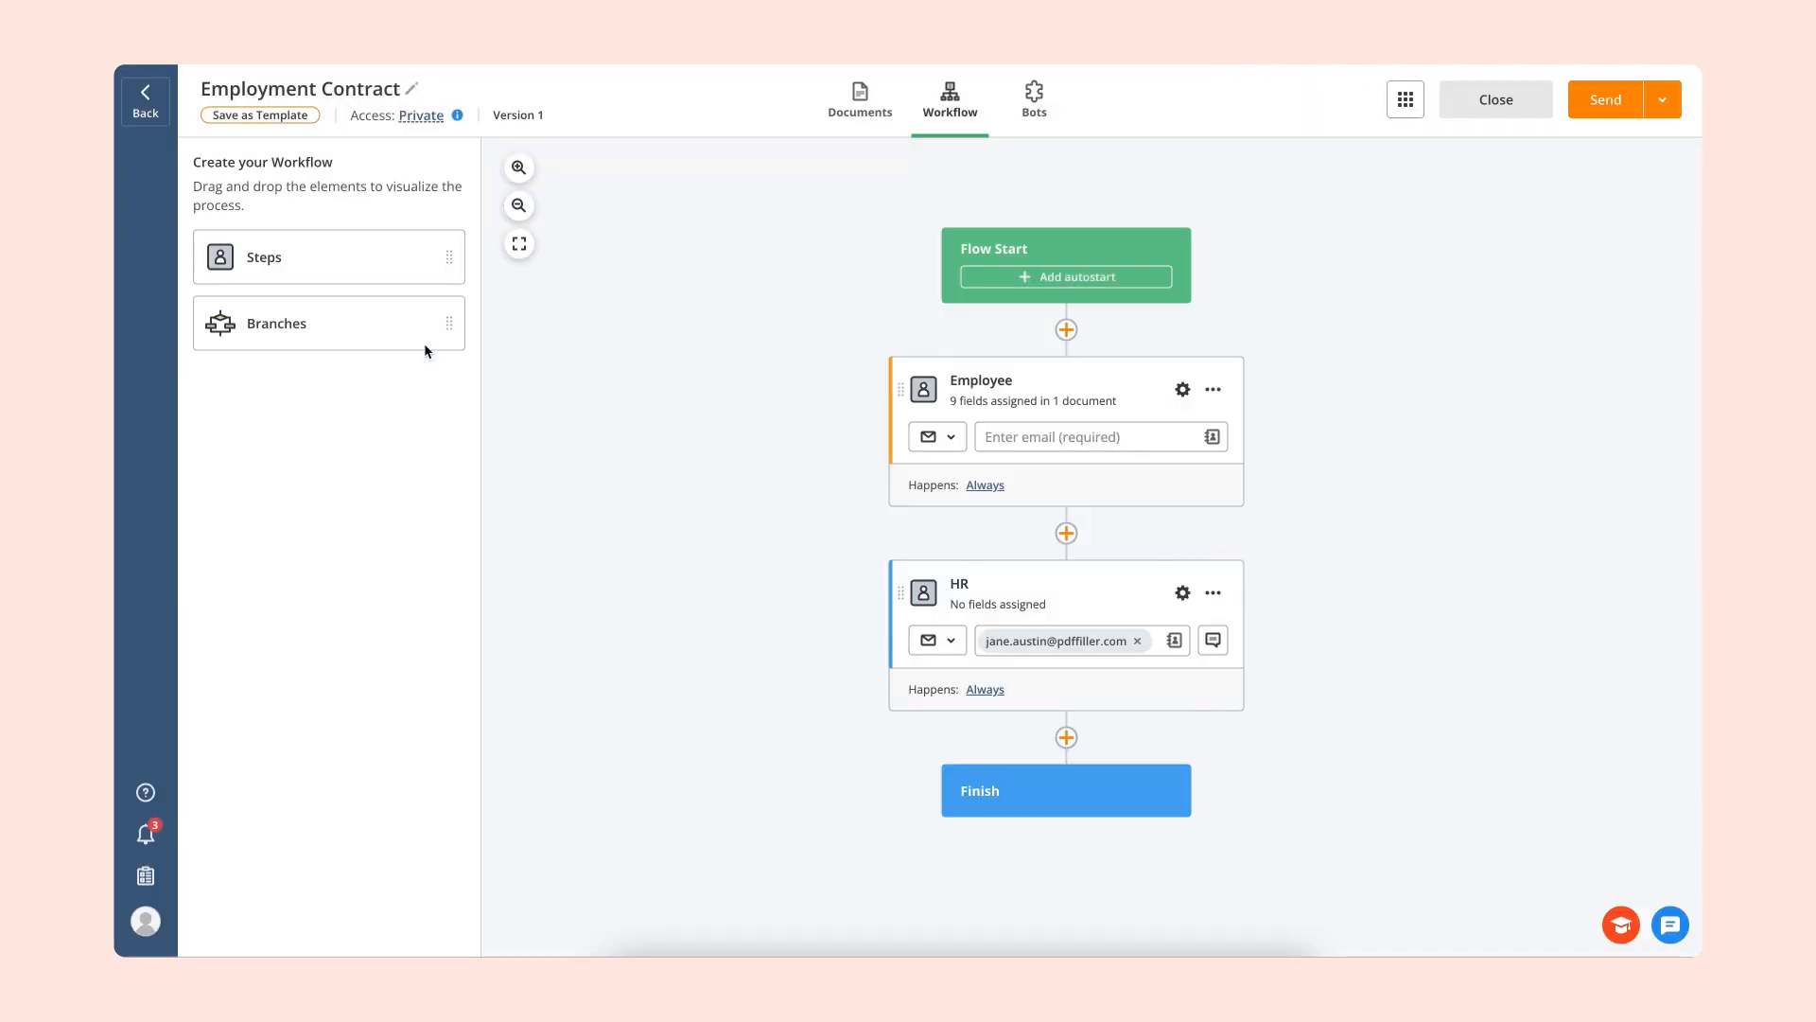
- Insert a branch between the Employee and HR steps of the workflow
left_click_drag(374, 324, 1072, 564)
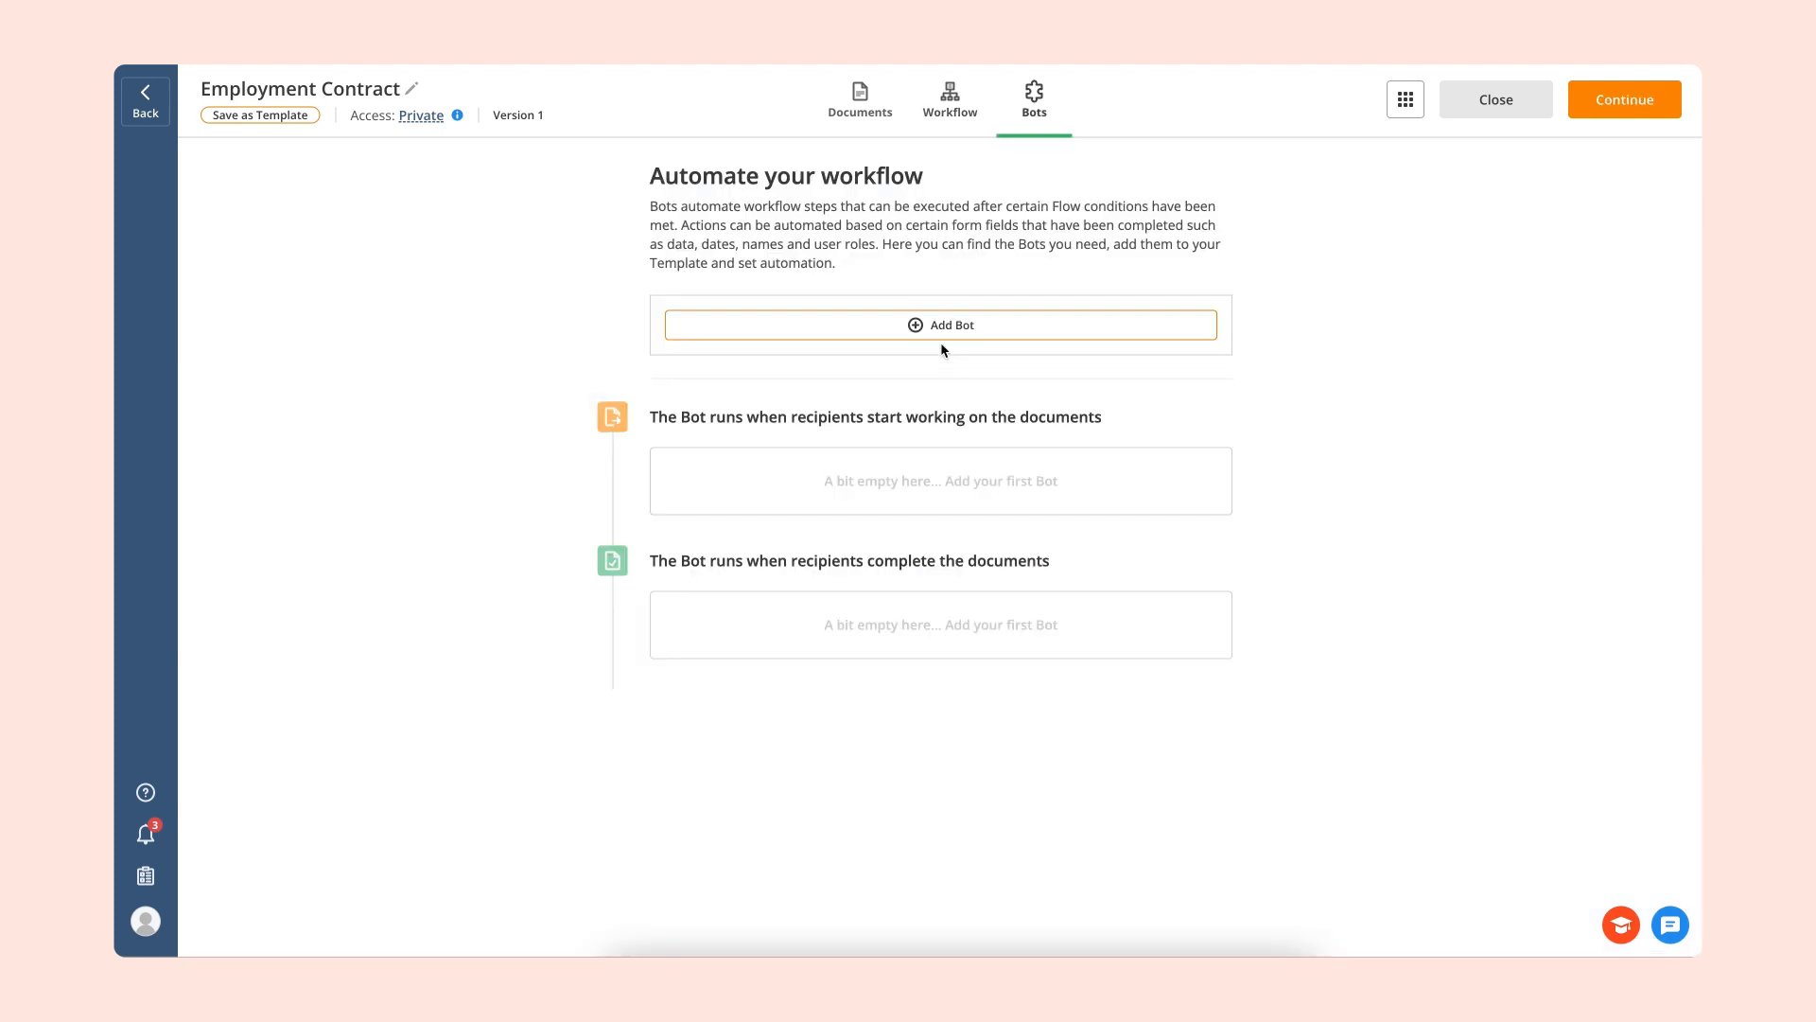
- Install the Email on Documents Completion Bot and add anyone who will complete the document to its notification recipients
left_click(941, 331)
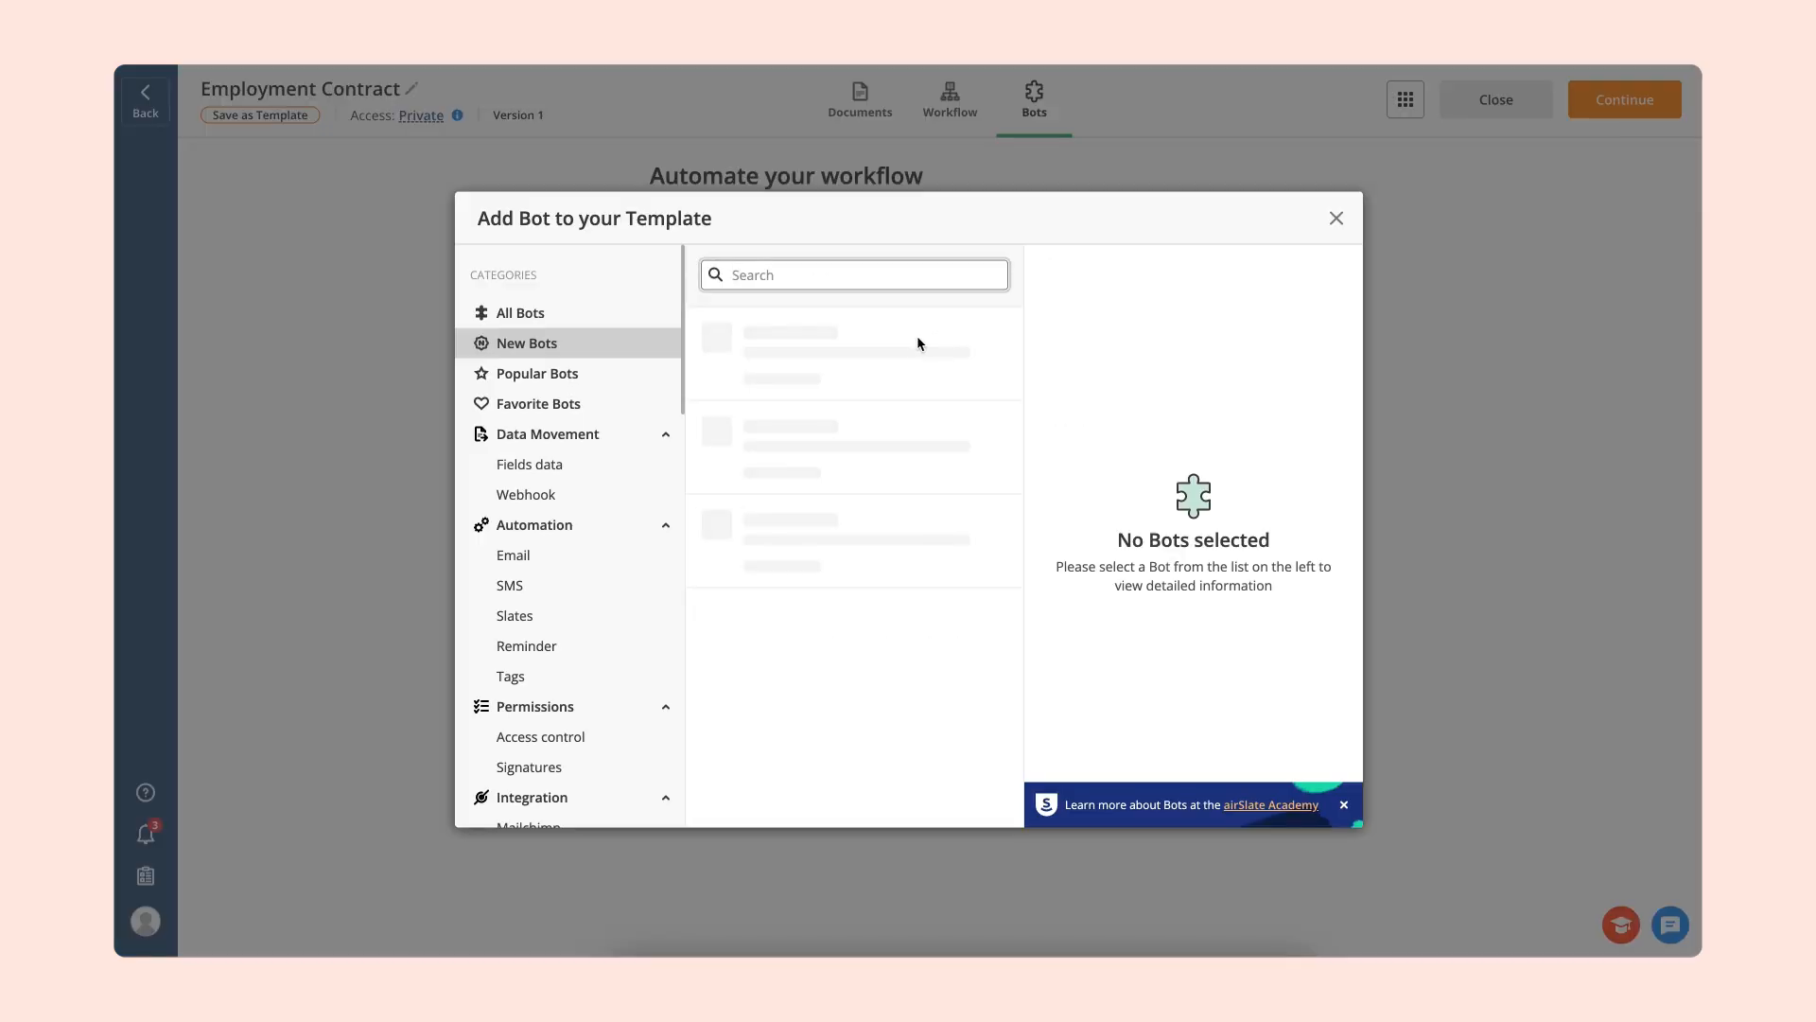
left_click(639, 554)
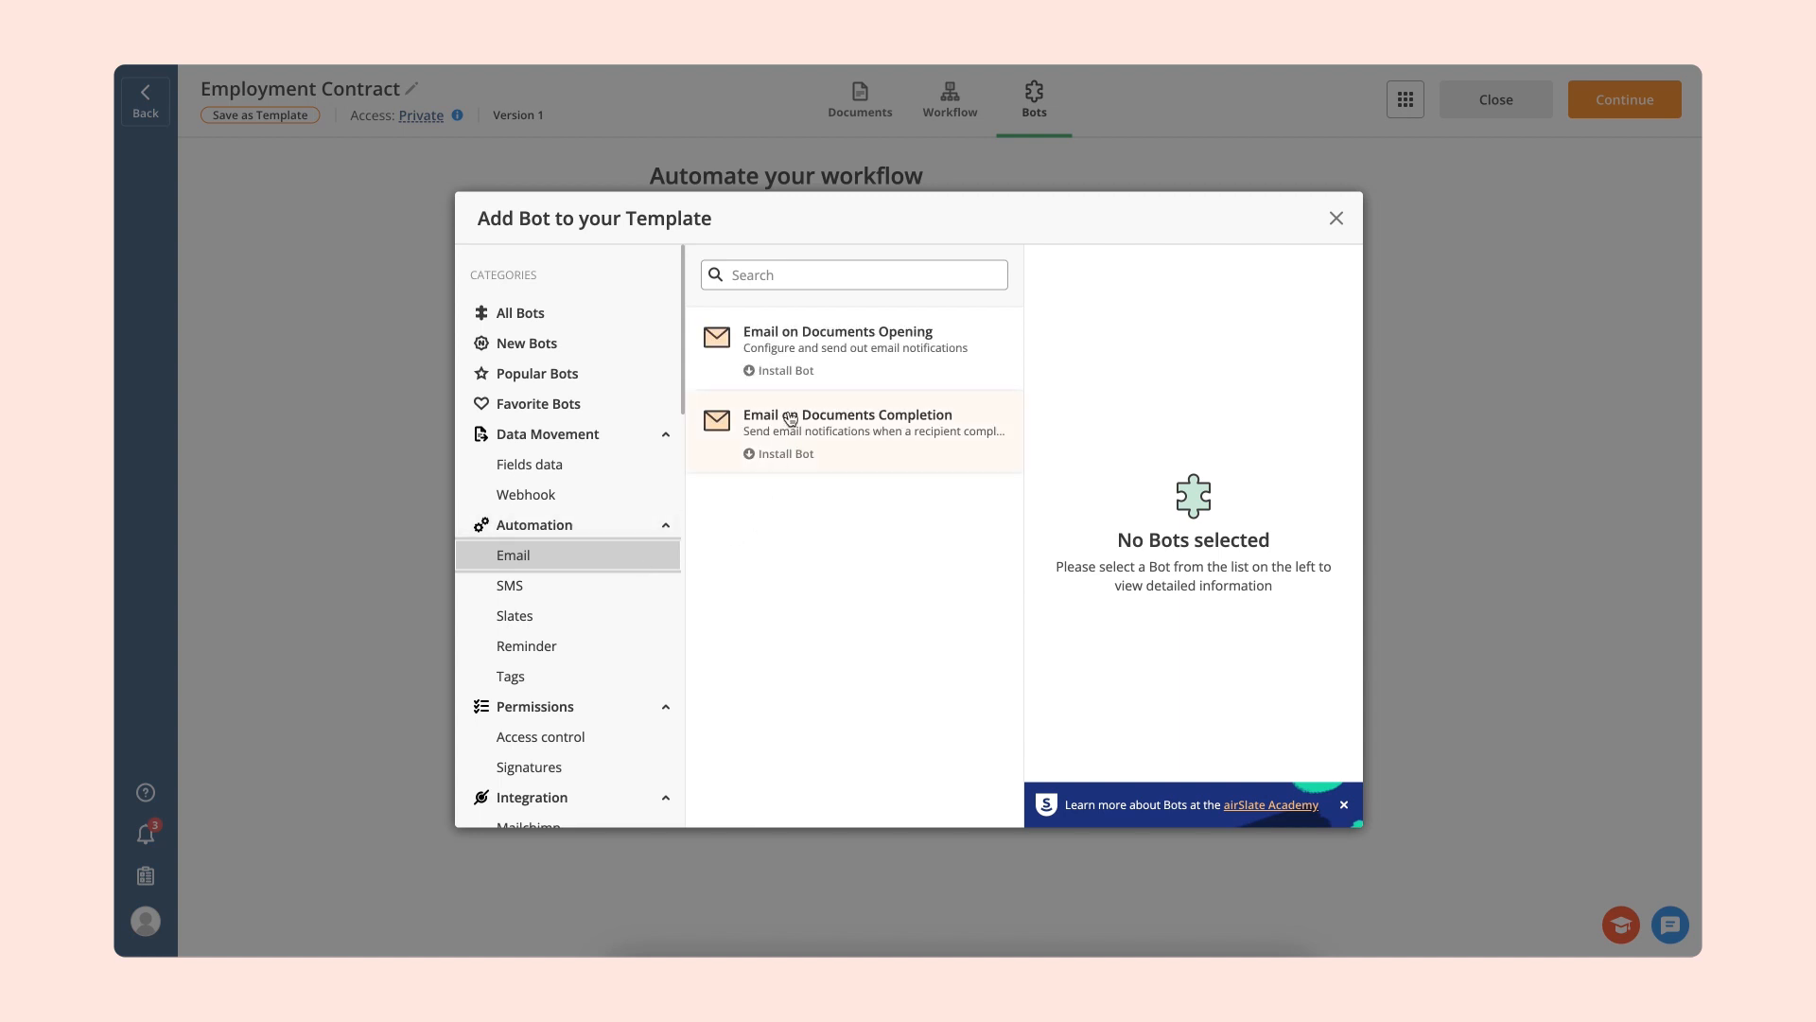
left_click(790, 420)
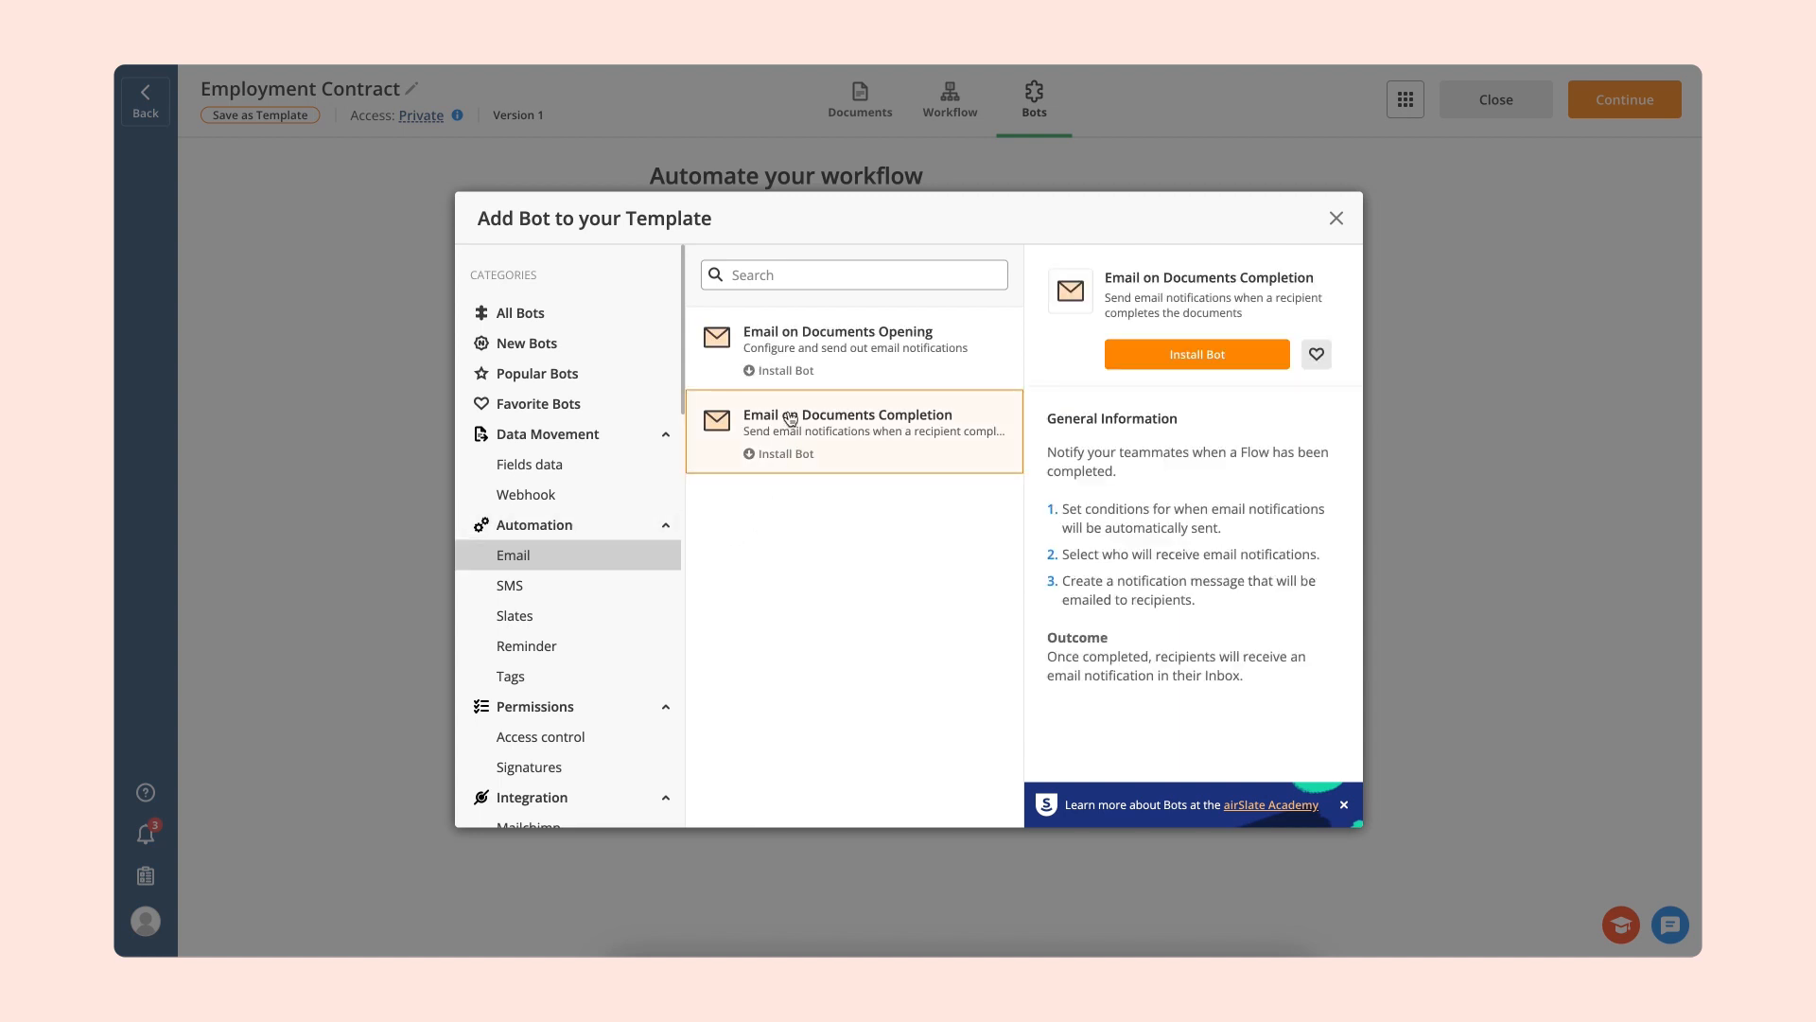
left_click(1138, 358)
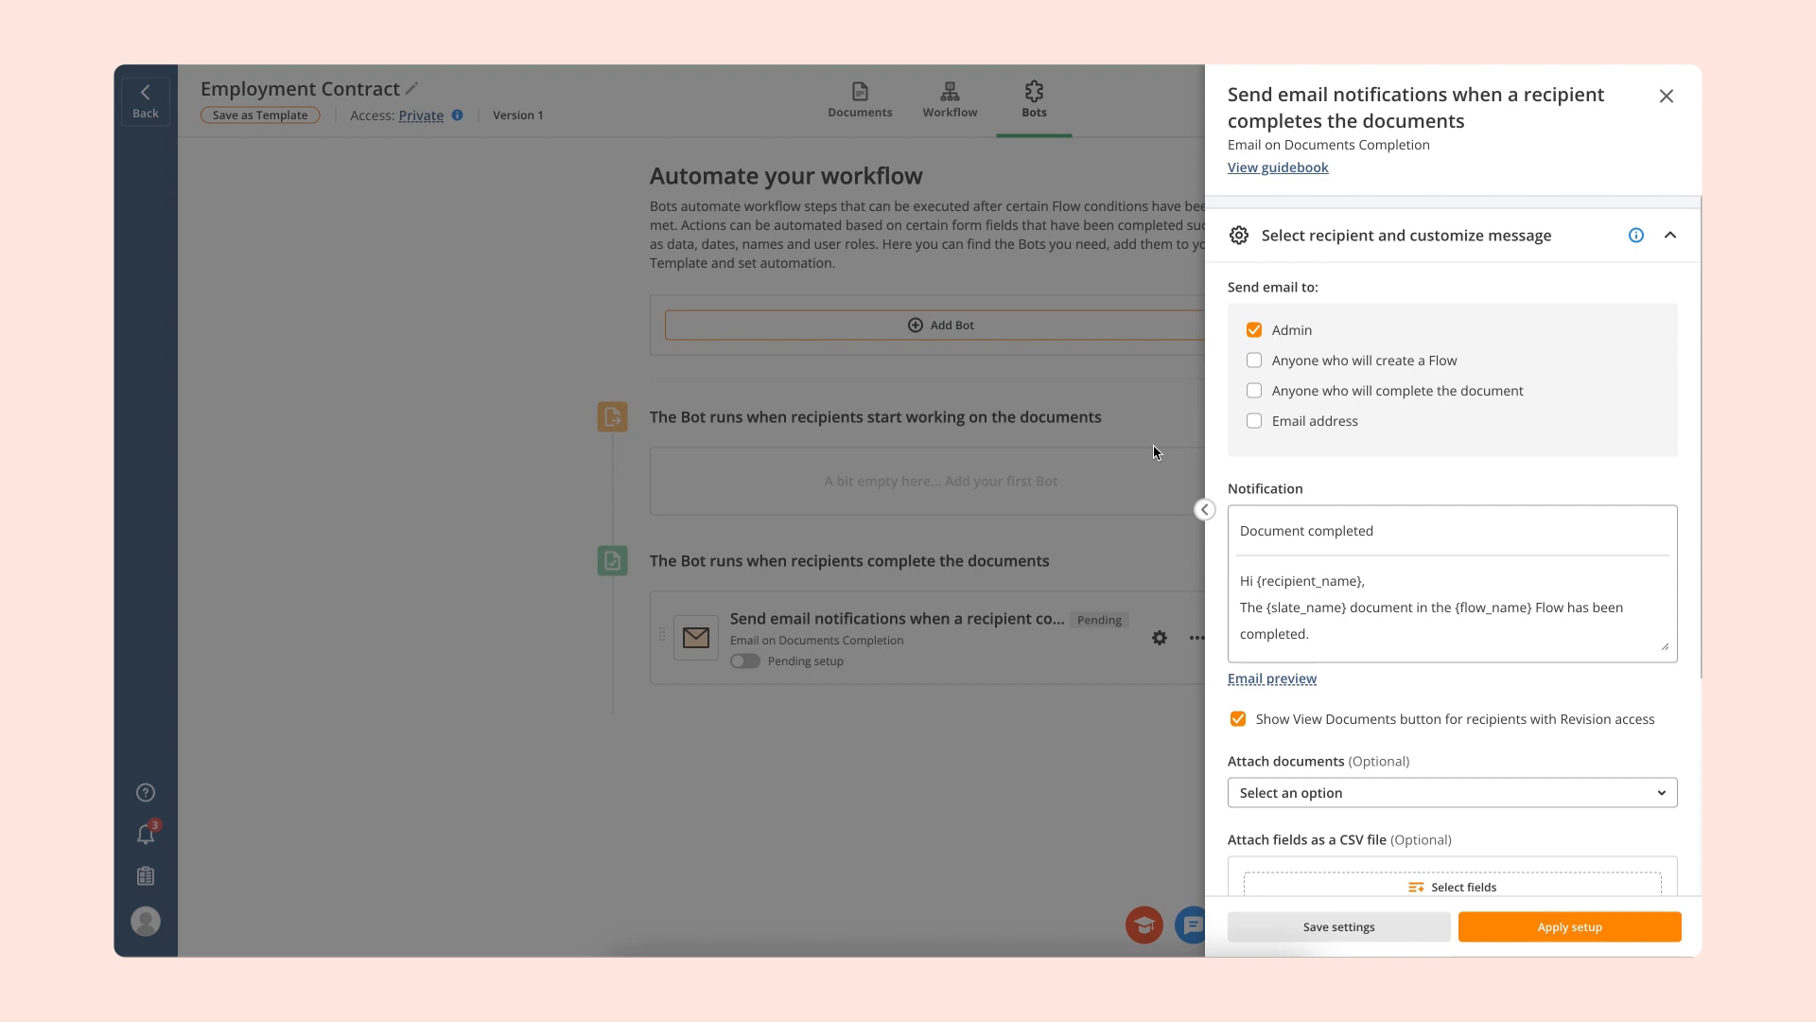
left_click(1254, 391)
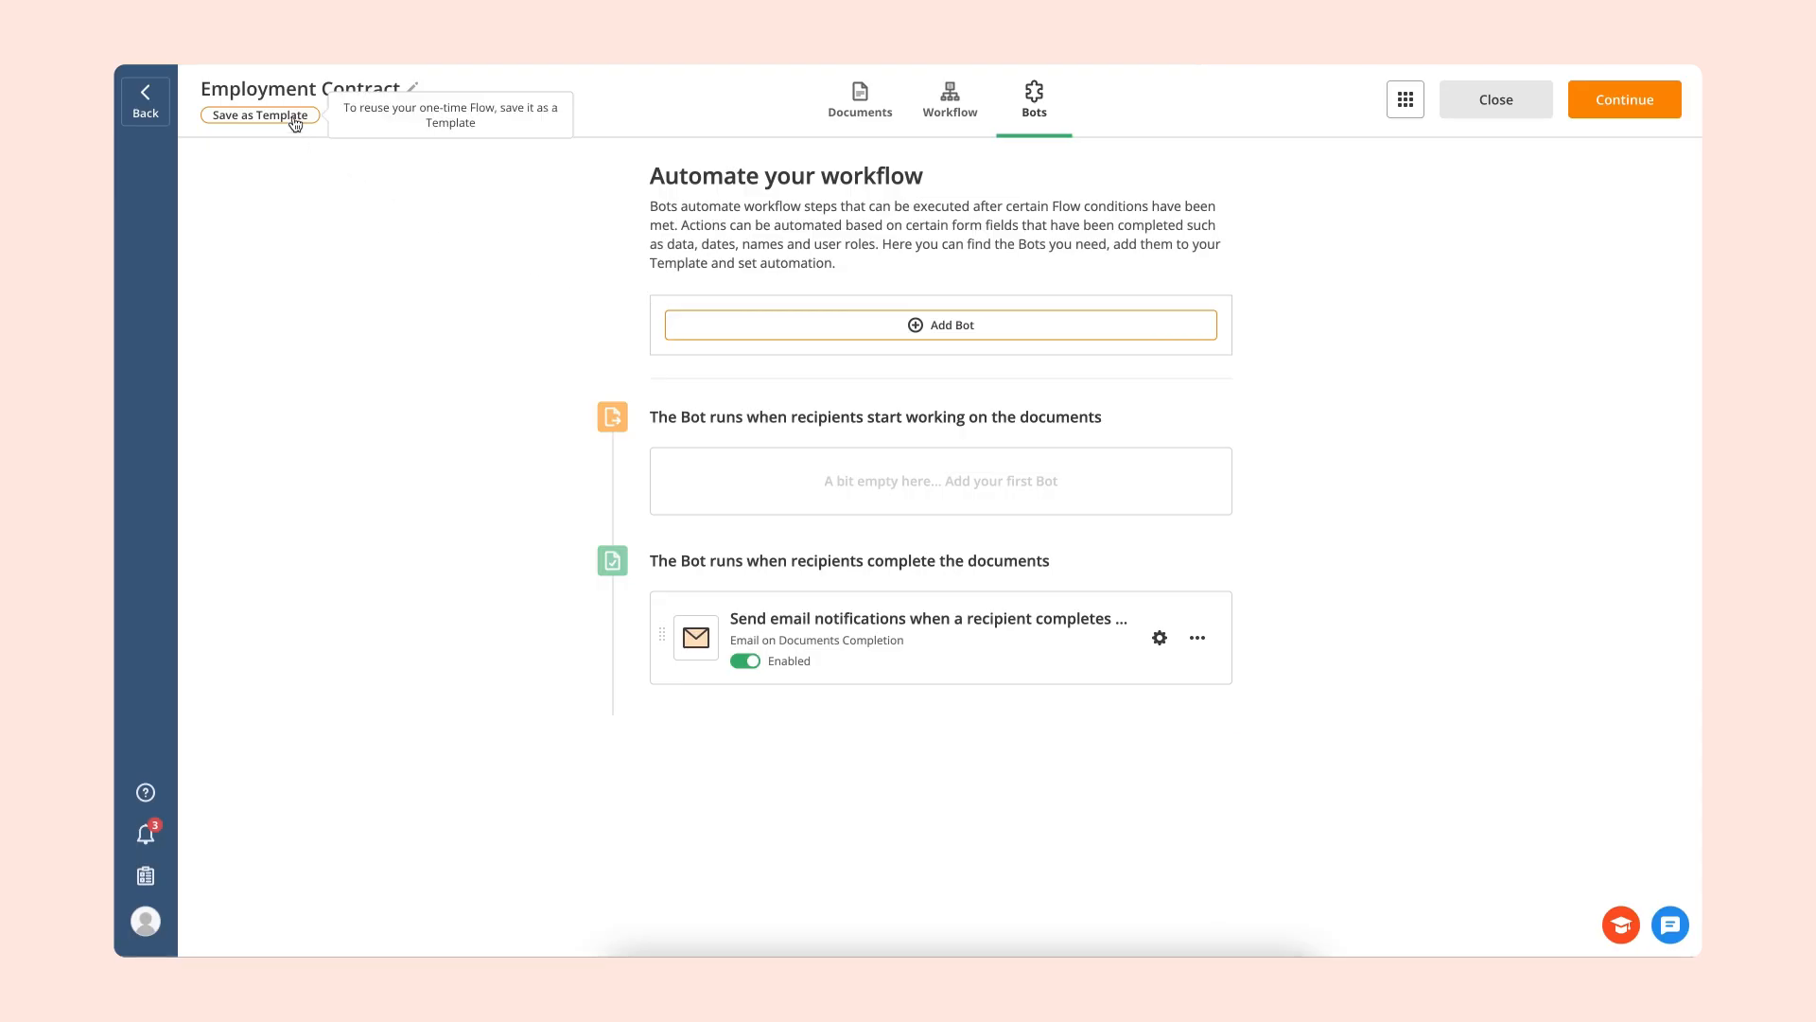
- Save the Employment Contract flow as a reusable Template
left_click(295, 122)
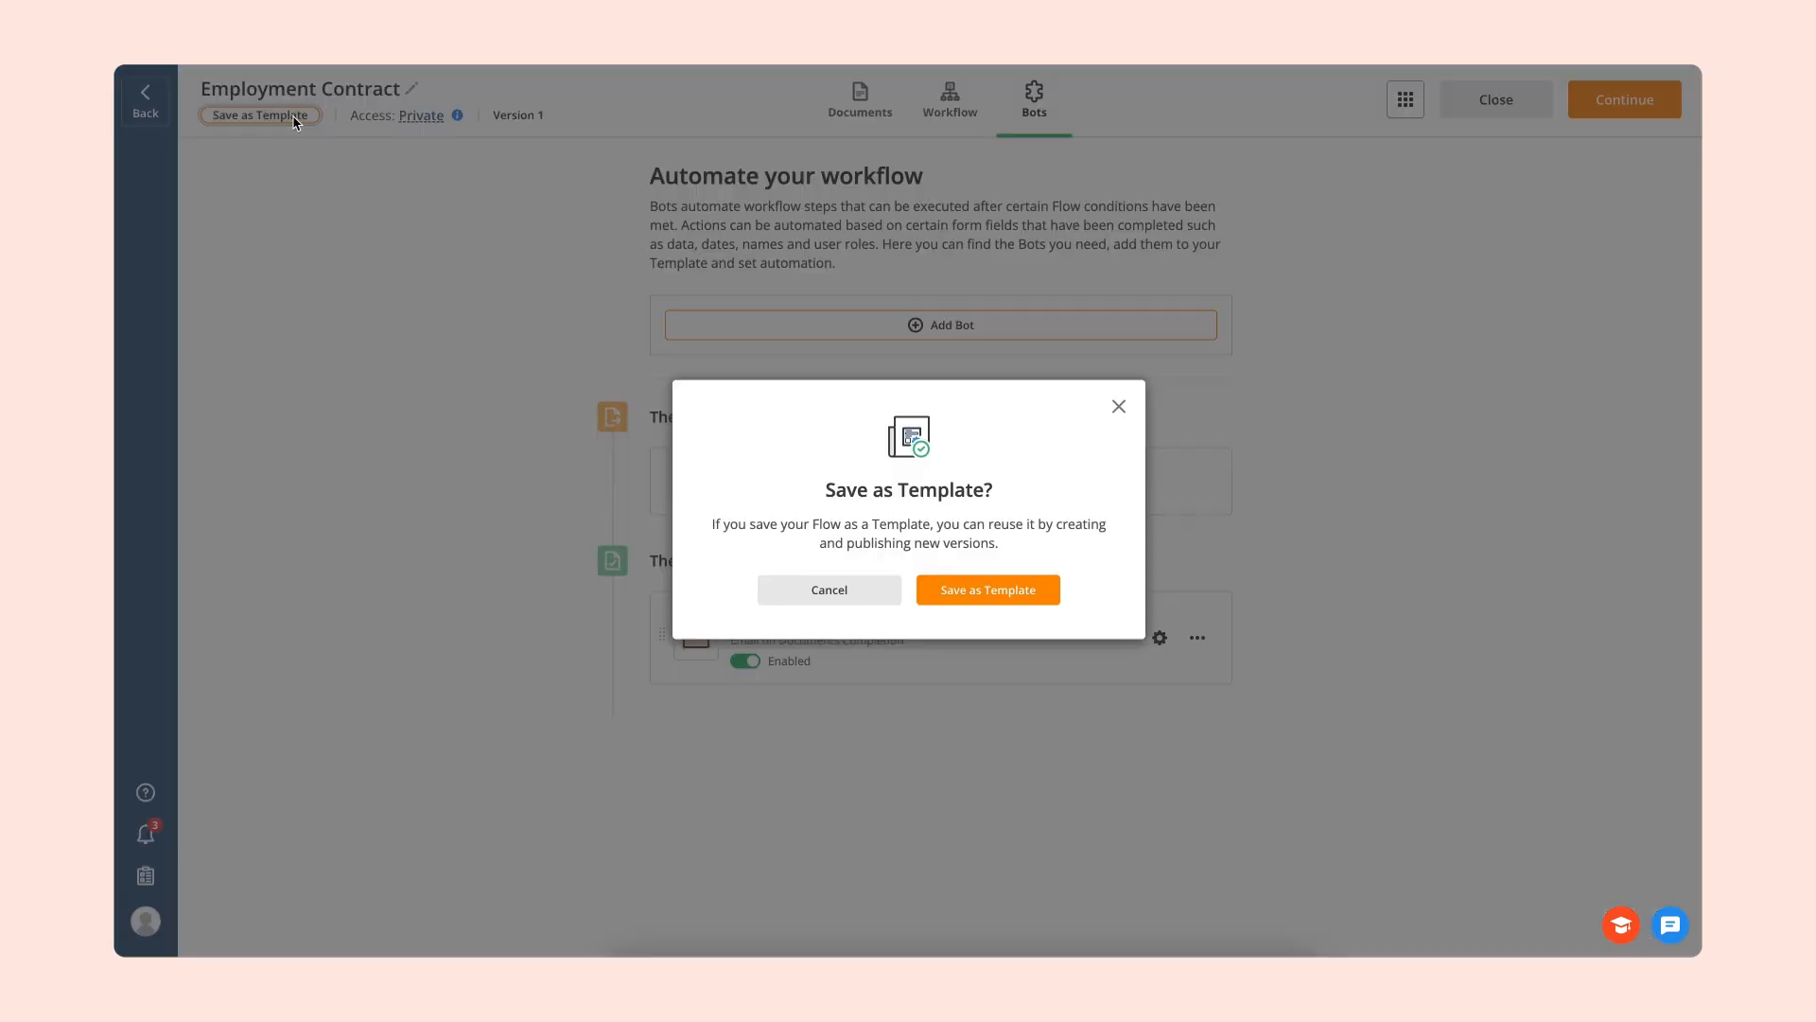
left_click(988, 589)
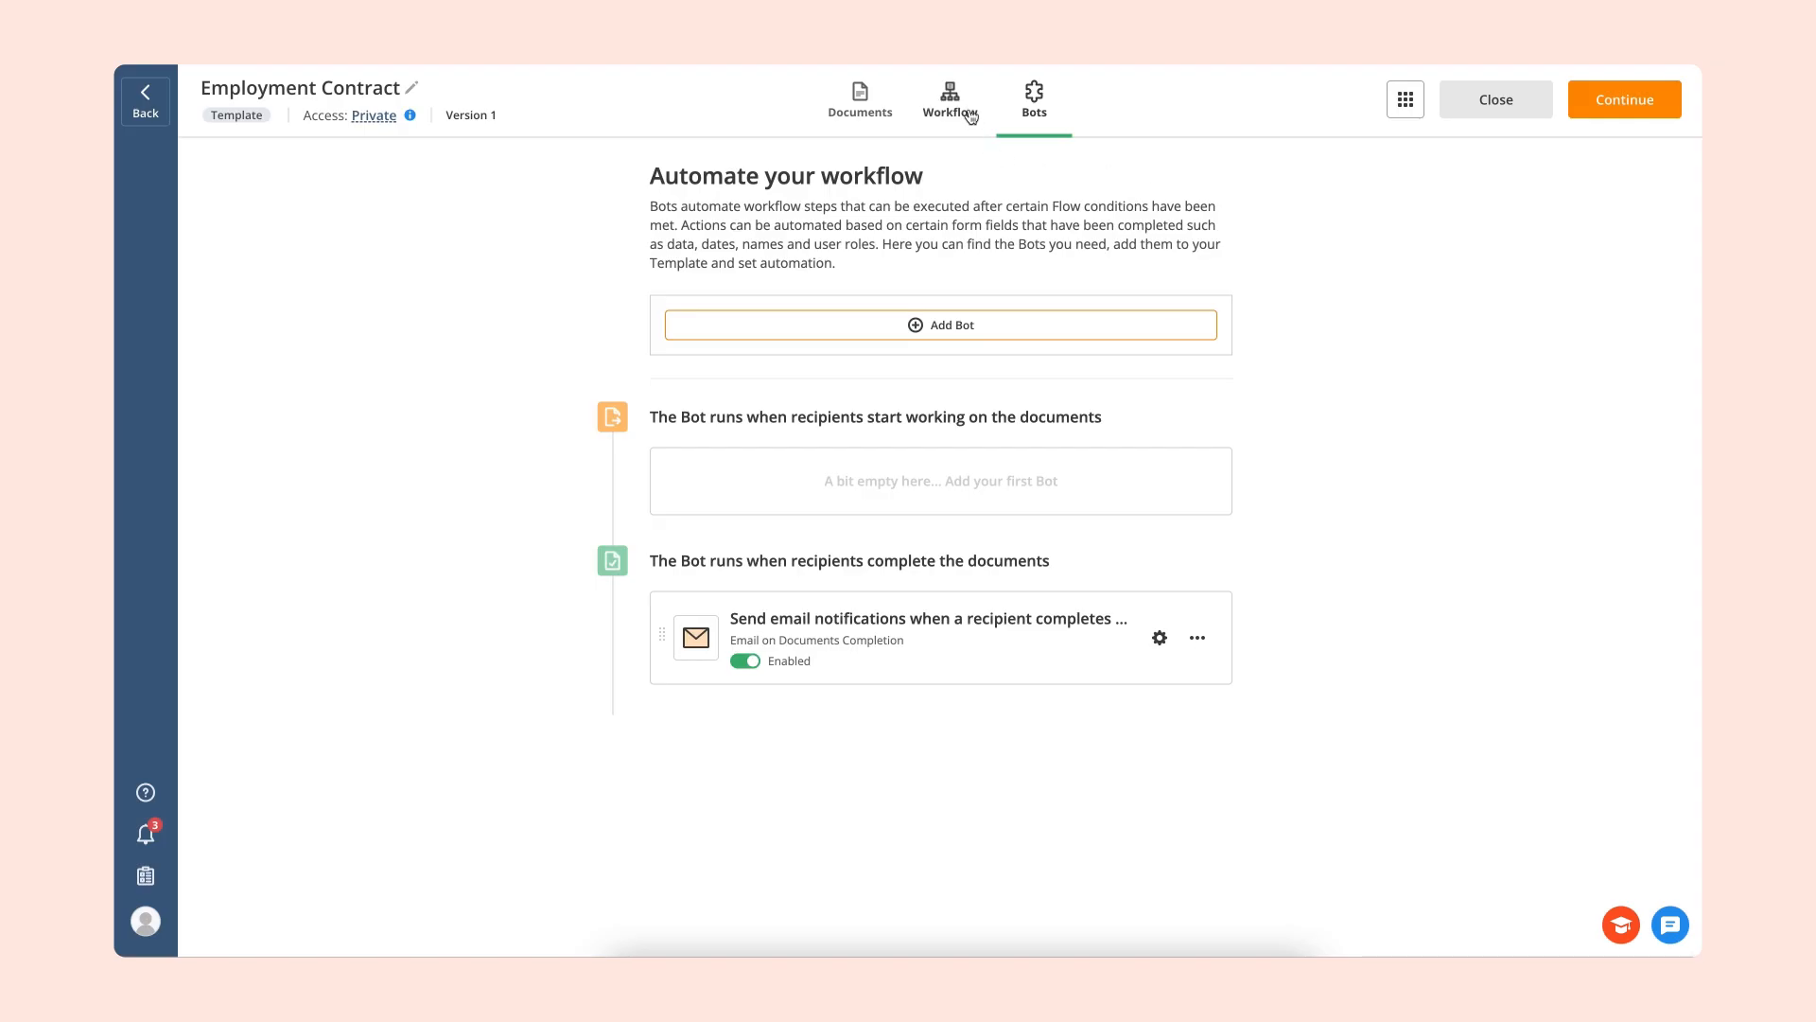
- Turn on the shareable link for the workflow's Employee step and copy the link
left_click(972, 113)
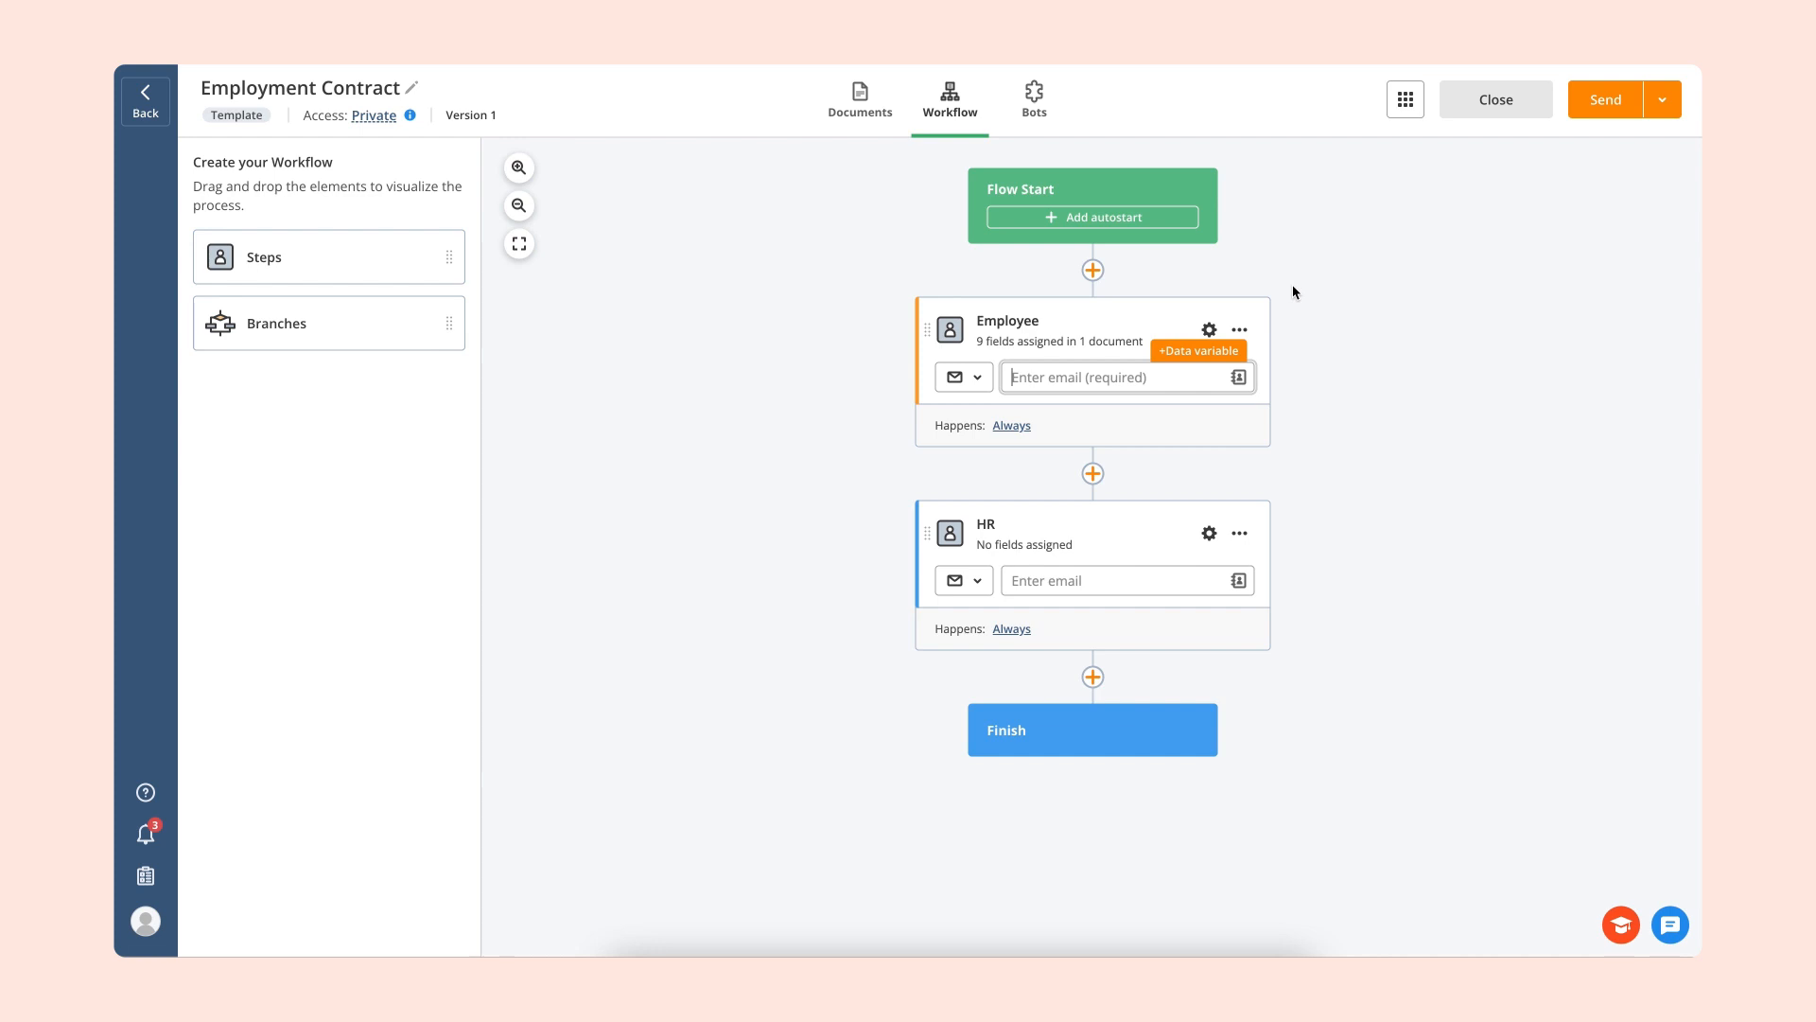
left_click(1662, 99)
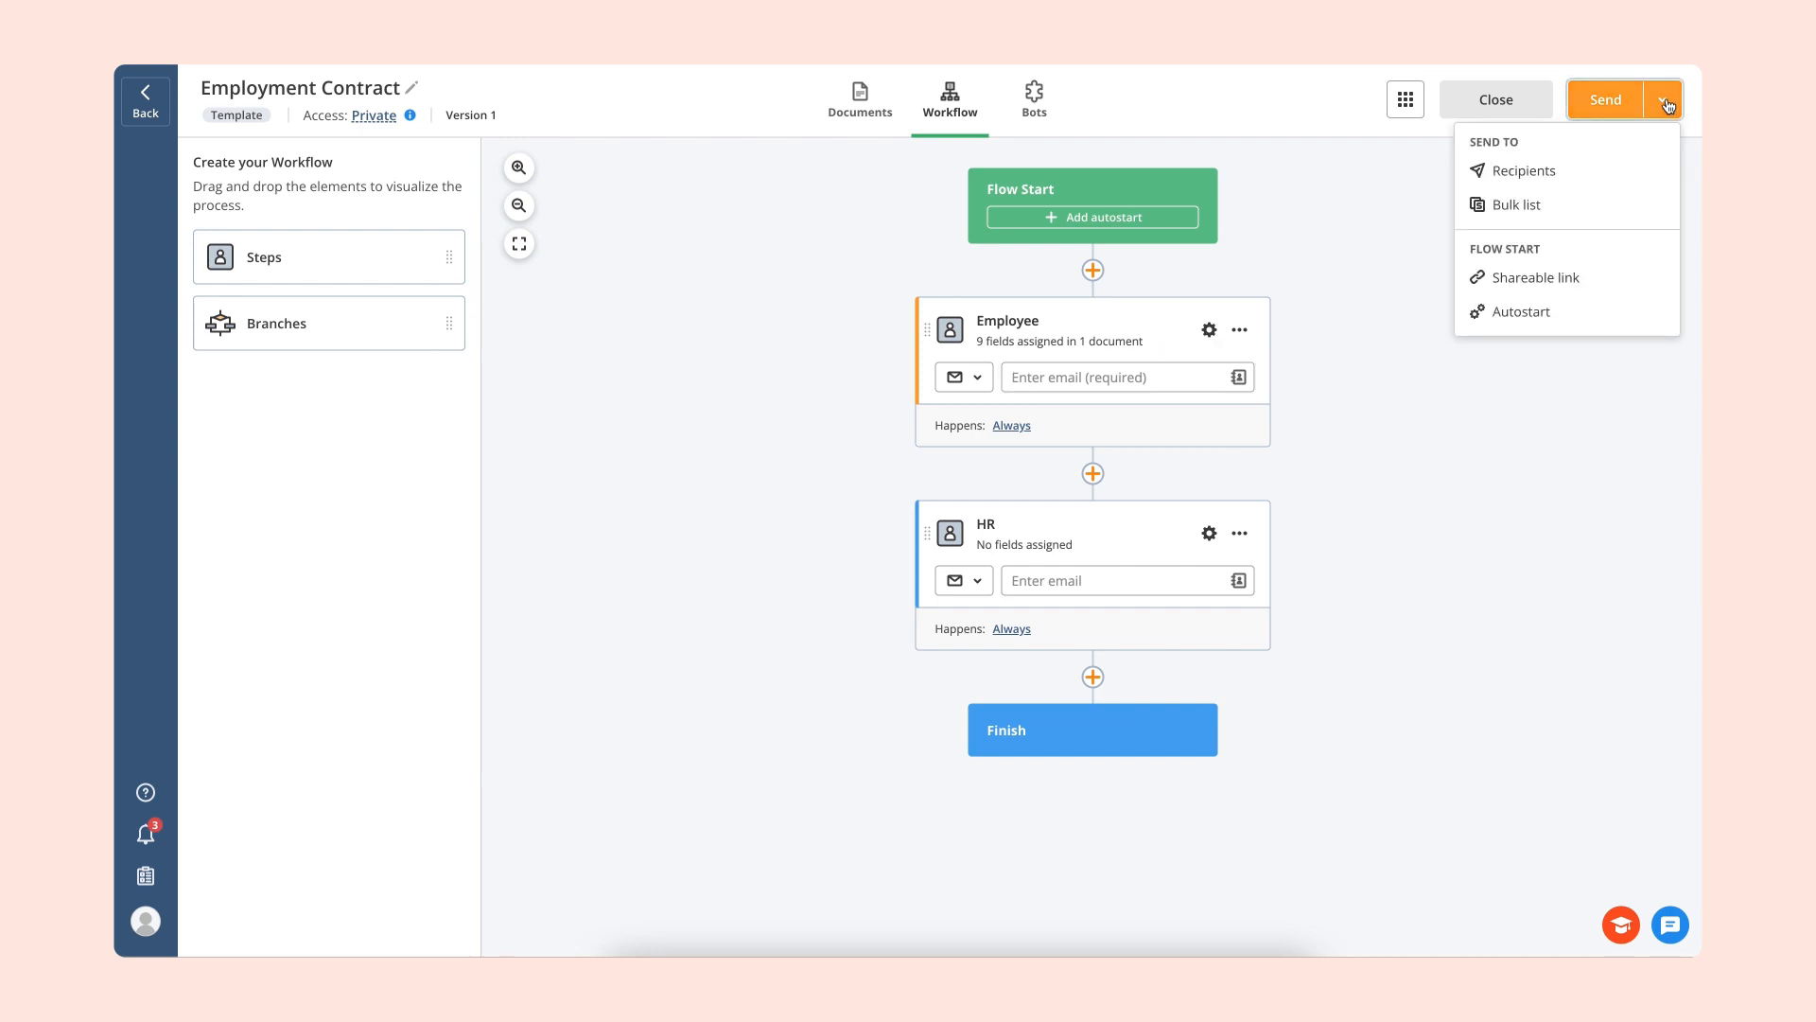
left_click(1622, 281)
left_click(1258, 218)
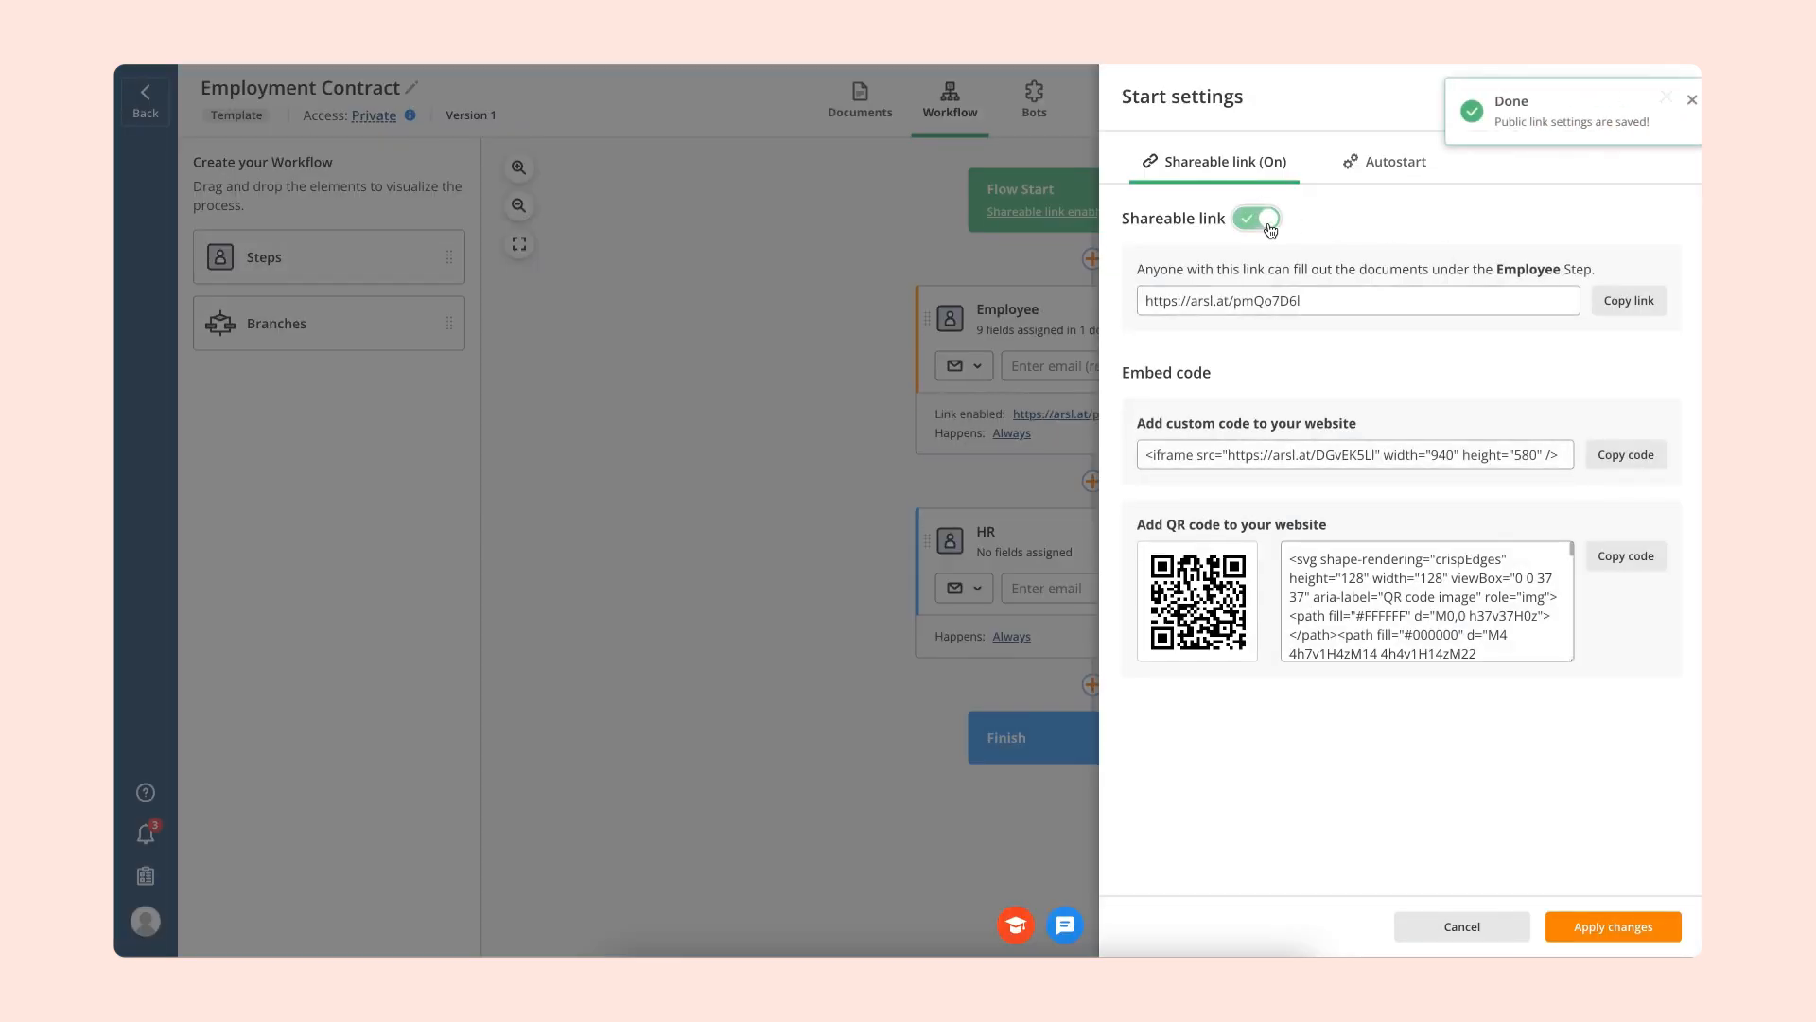
left_click(1621, 316)
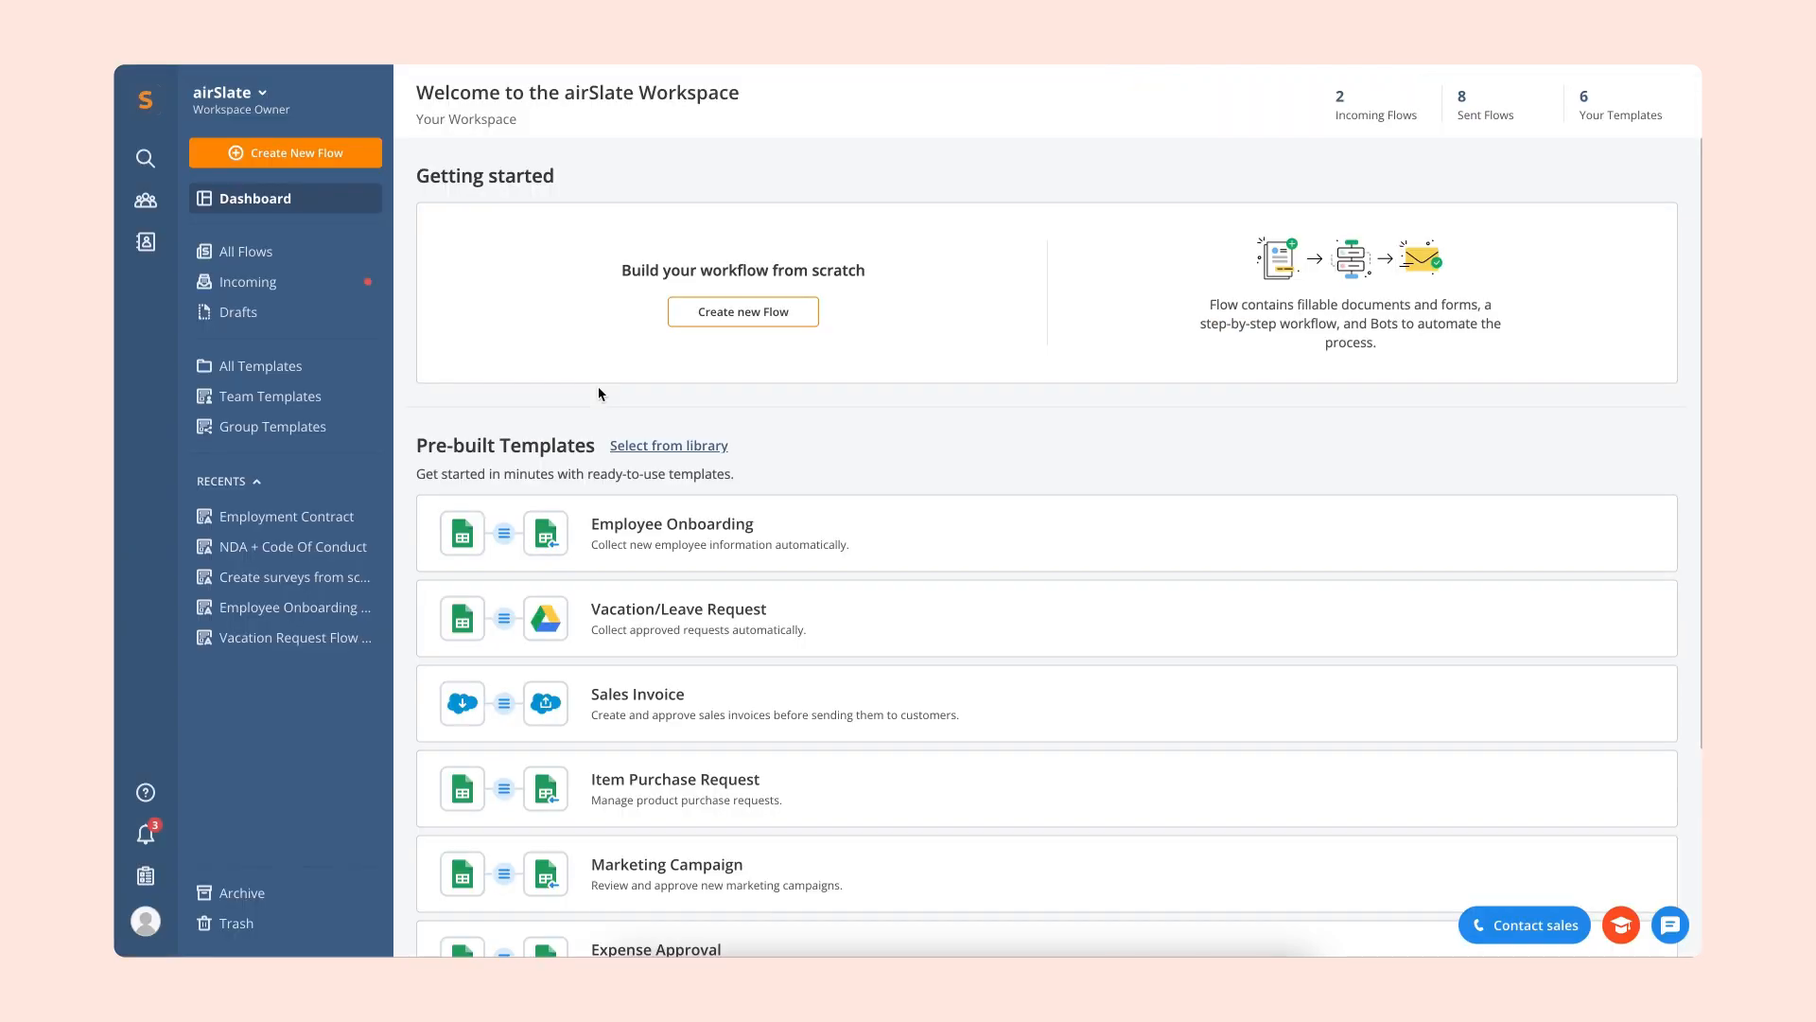
- Open the Bots log of today's Employment Contract flow from the list of all Flows
left_click(308, 262)
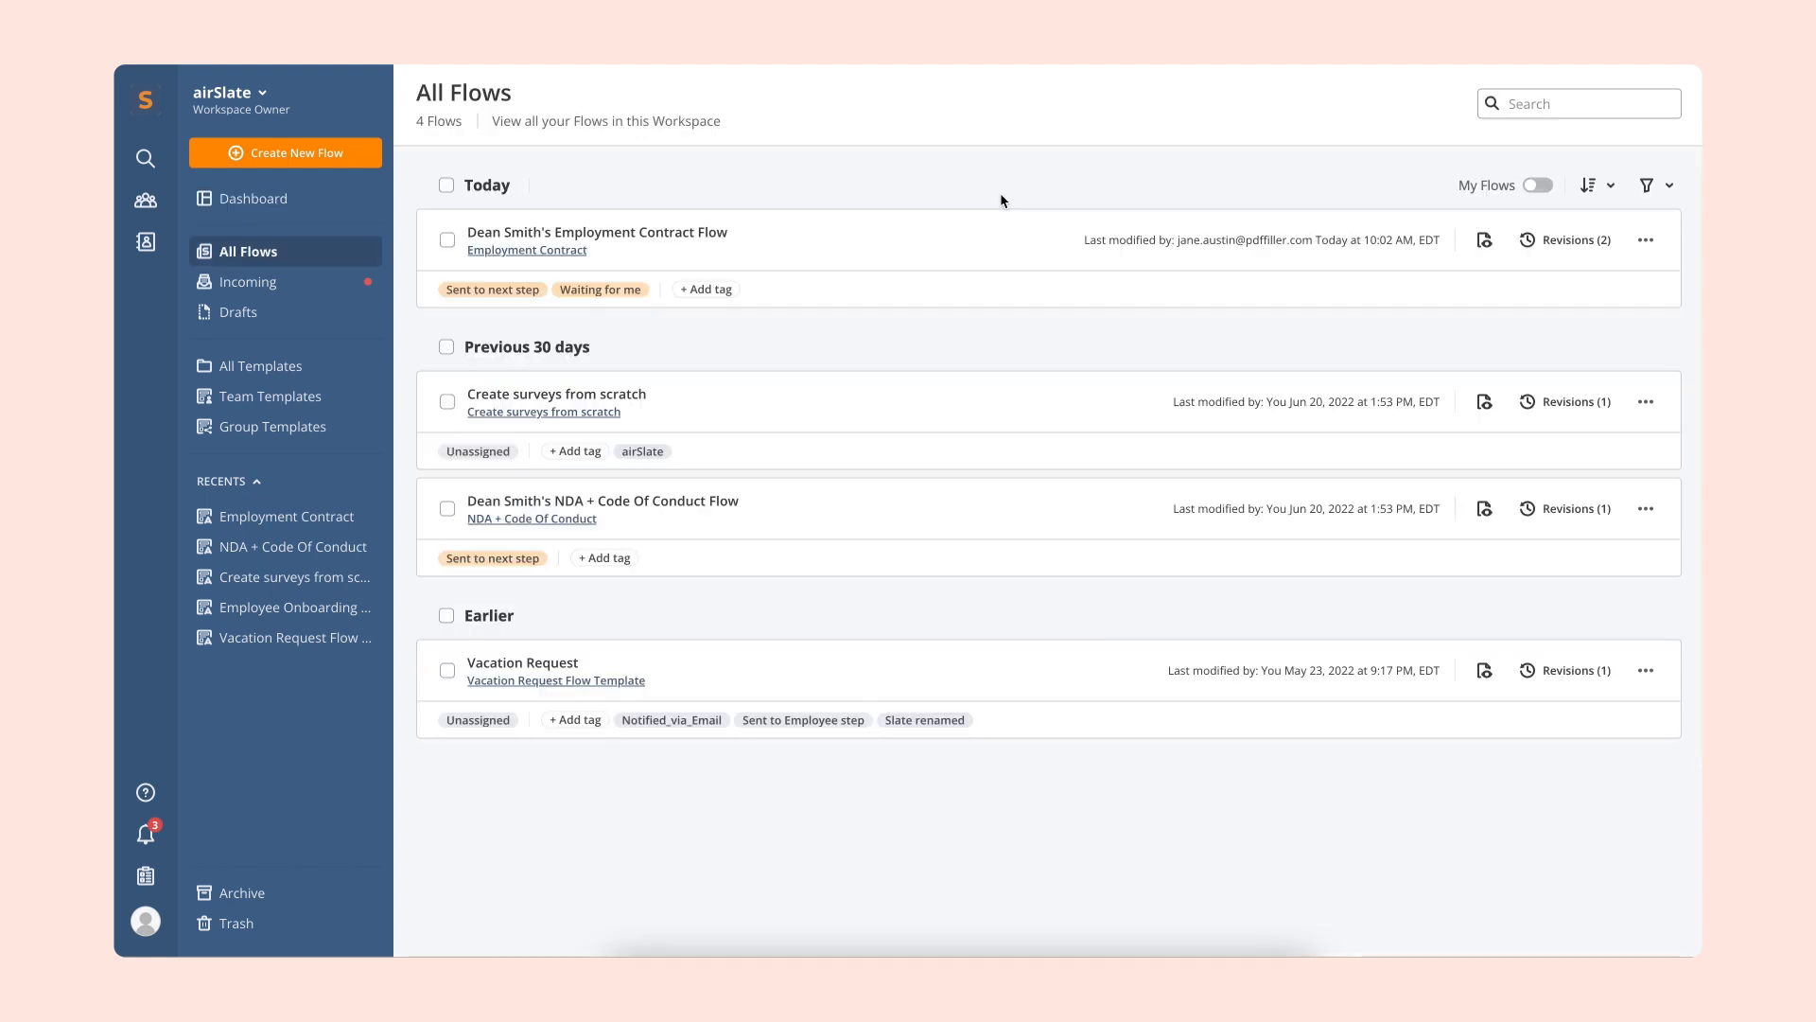
left_click(1645, 242)
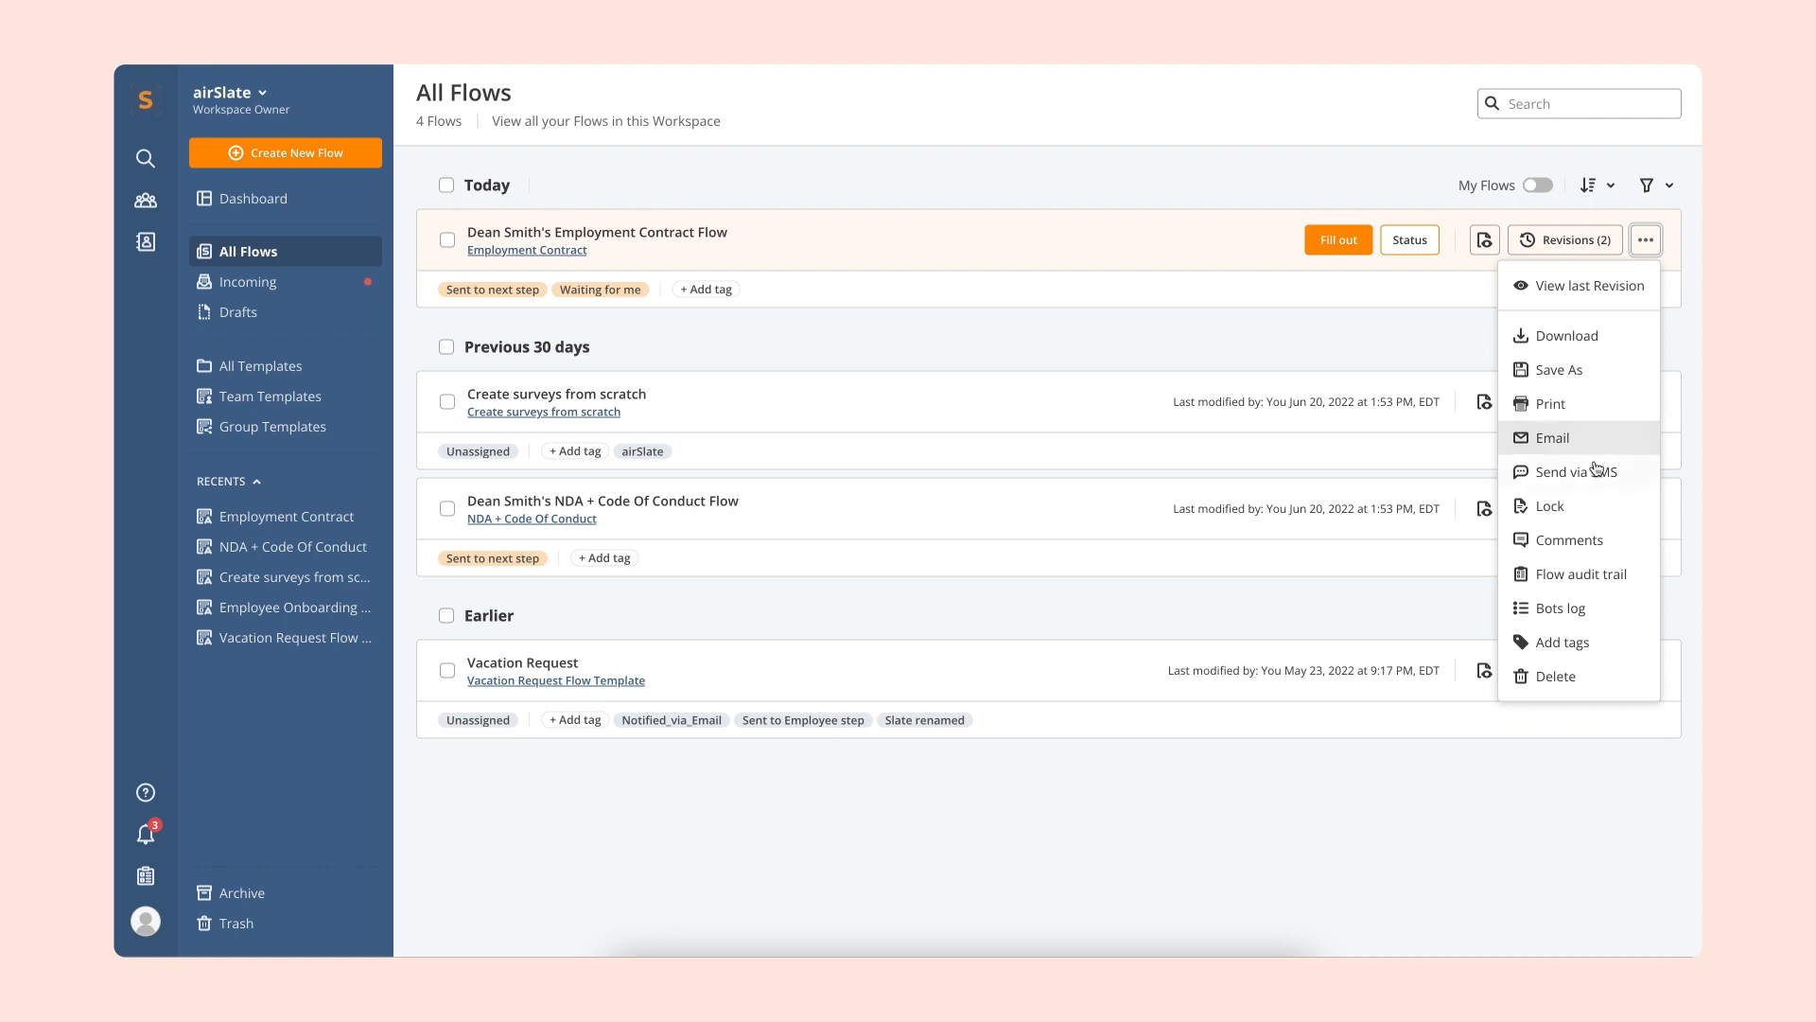
left_click(1575, 612)
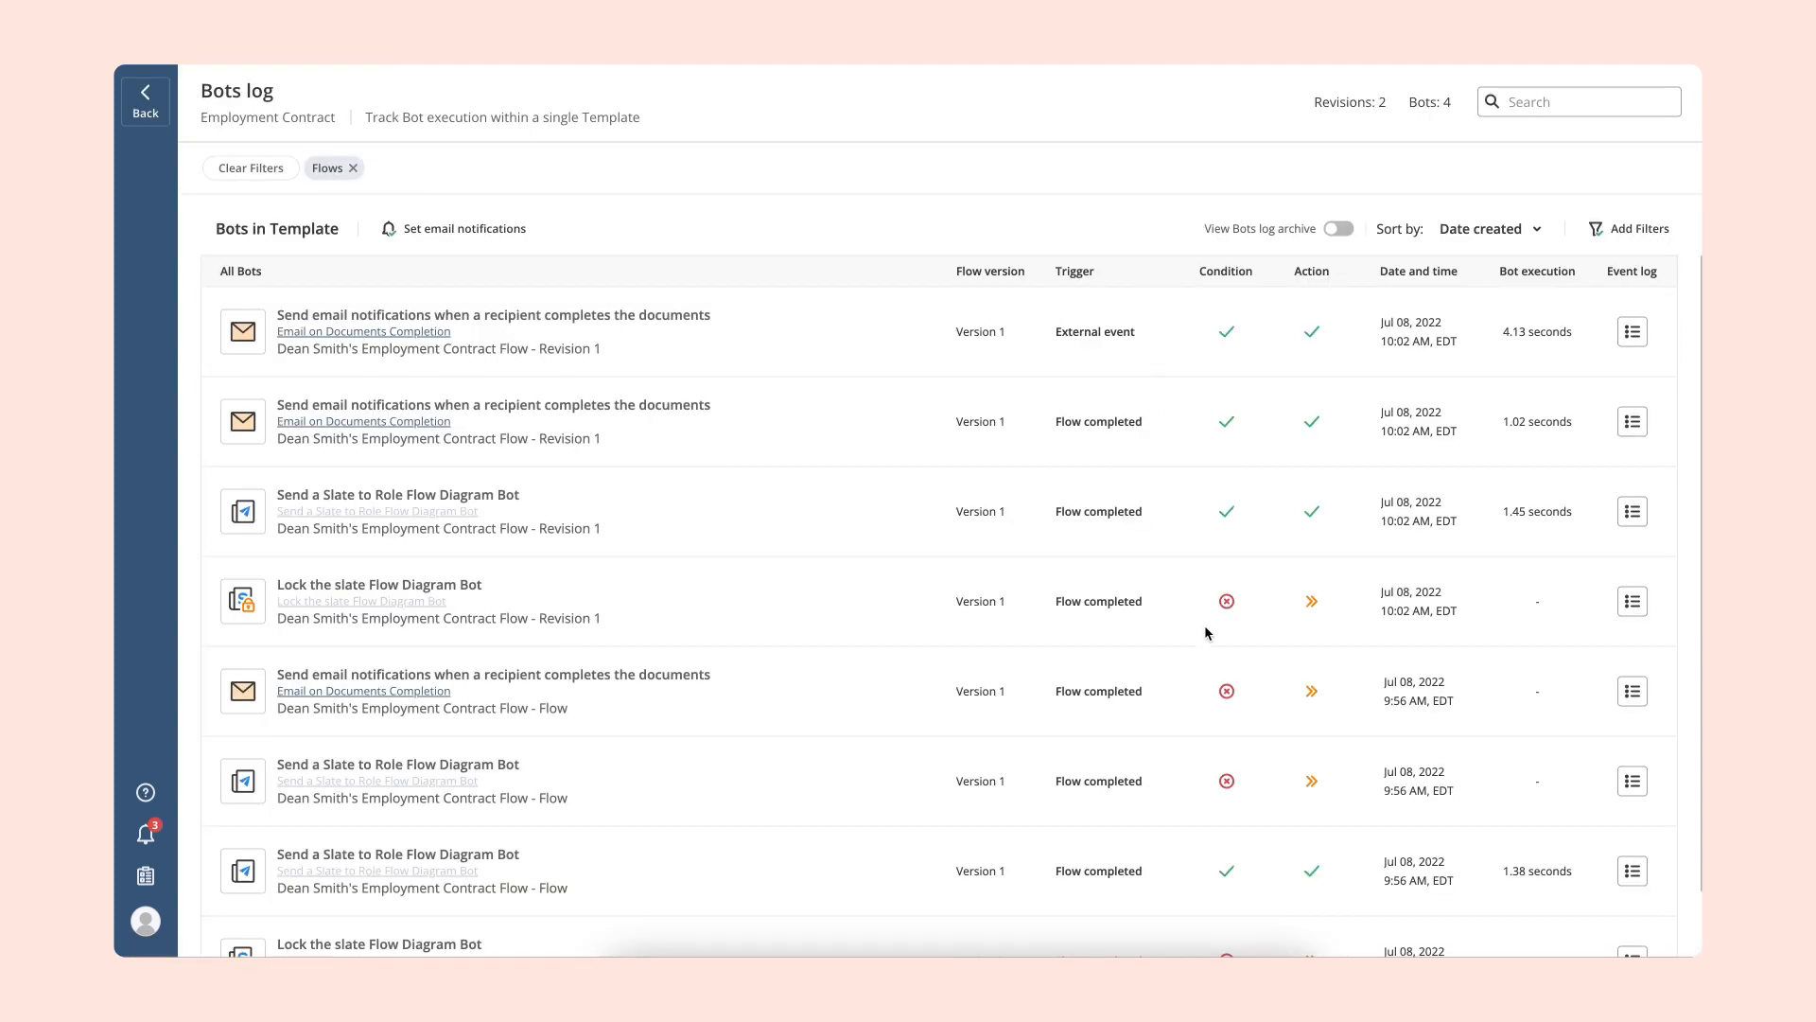
- Examine the unmet condition and event log details of the Lock the slate Flow Diagram Bot for Revision 1
mouse_move(1230, 605)
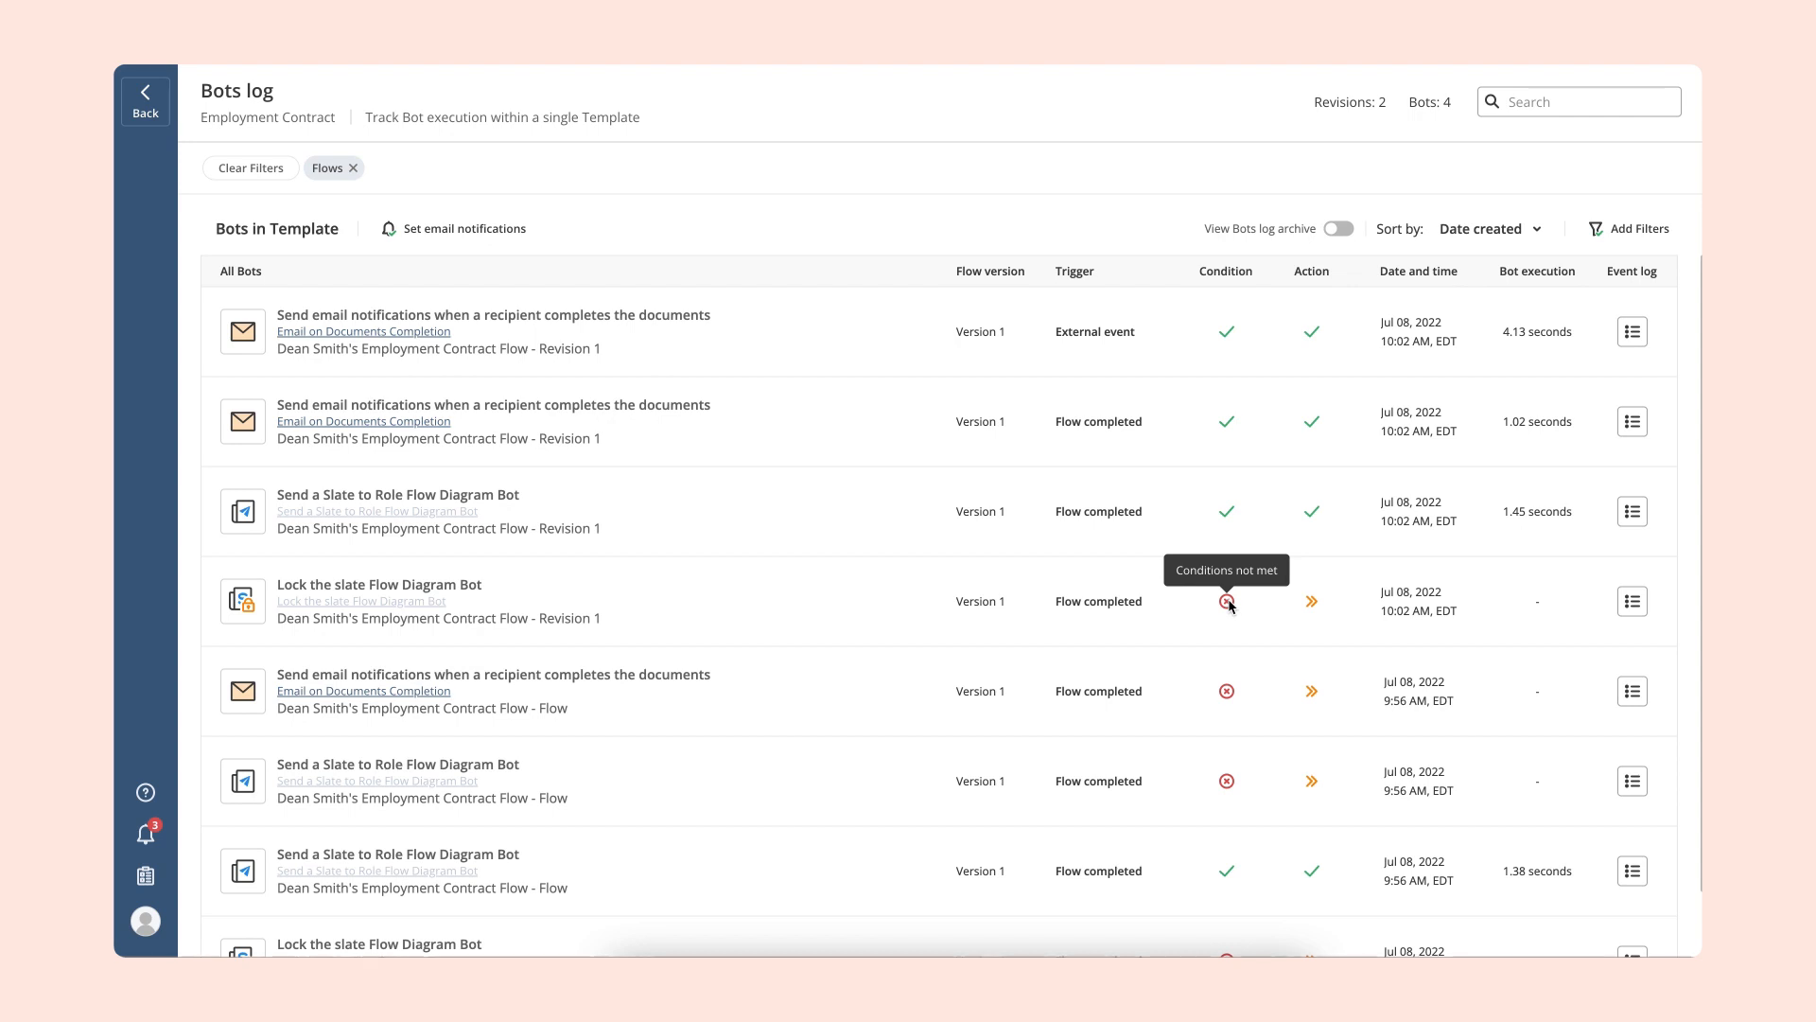
left_click(1636, 605)
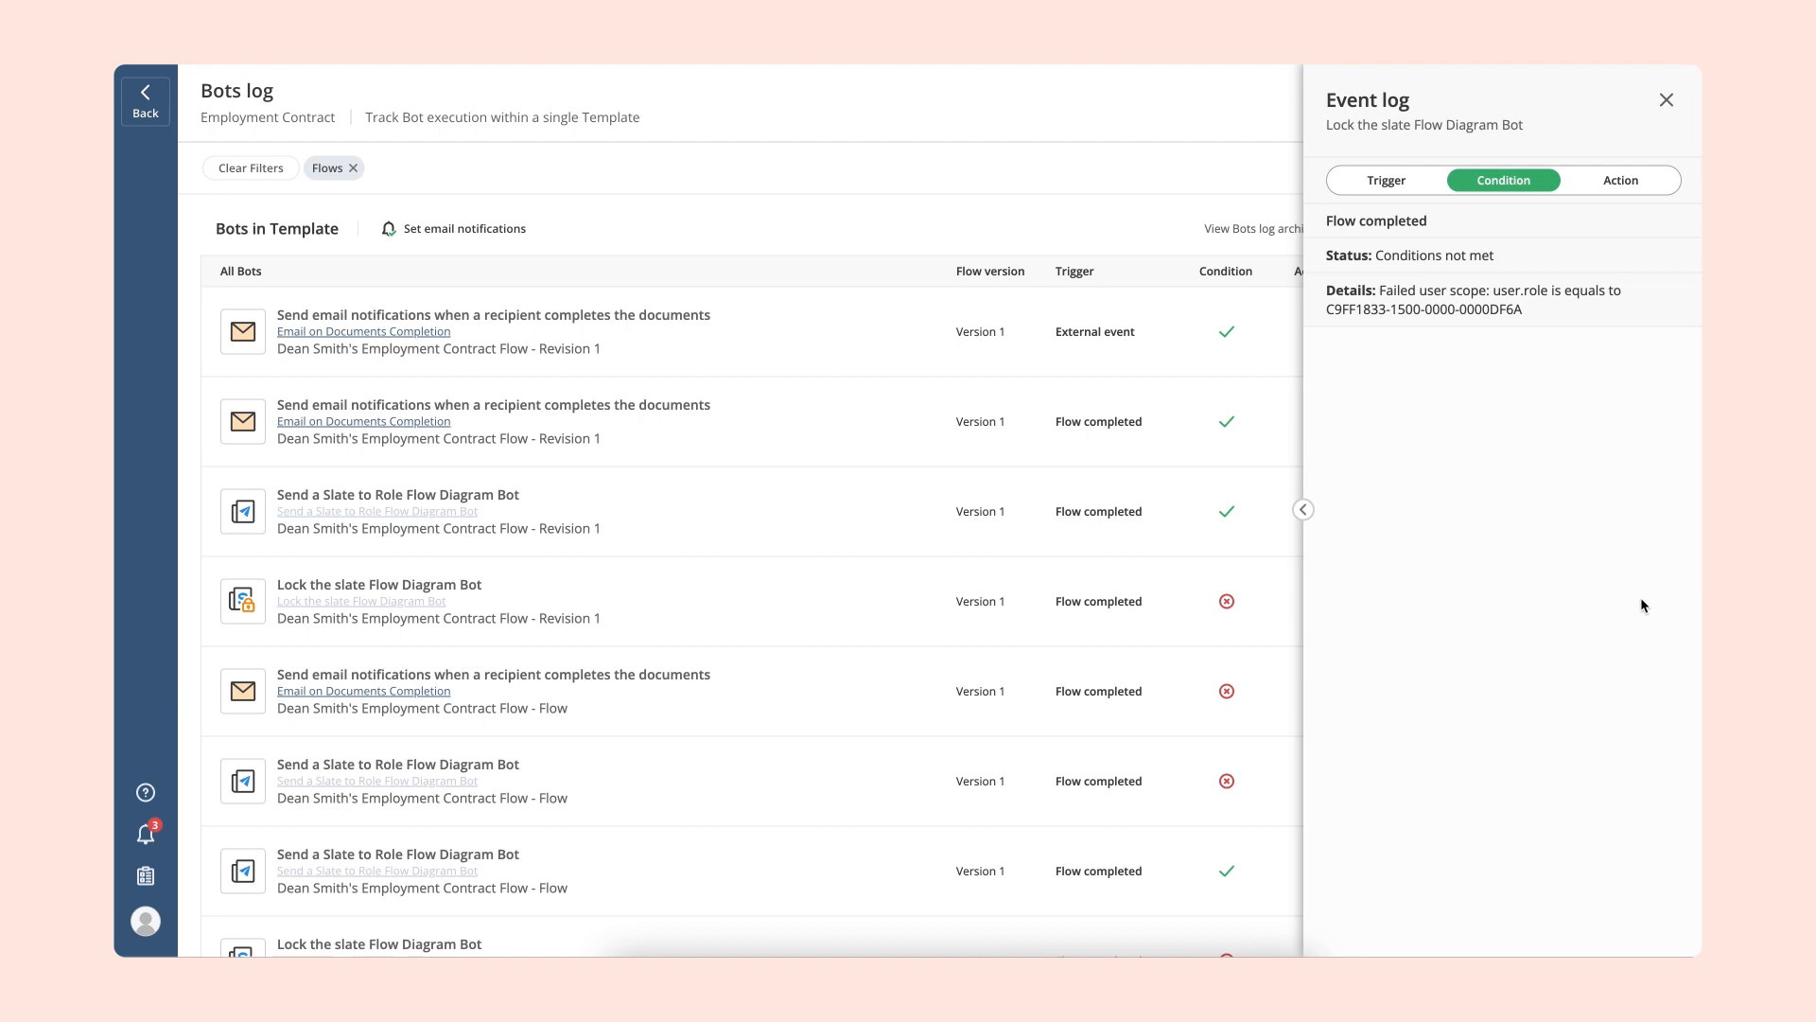
left_click(1667, 102)
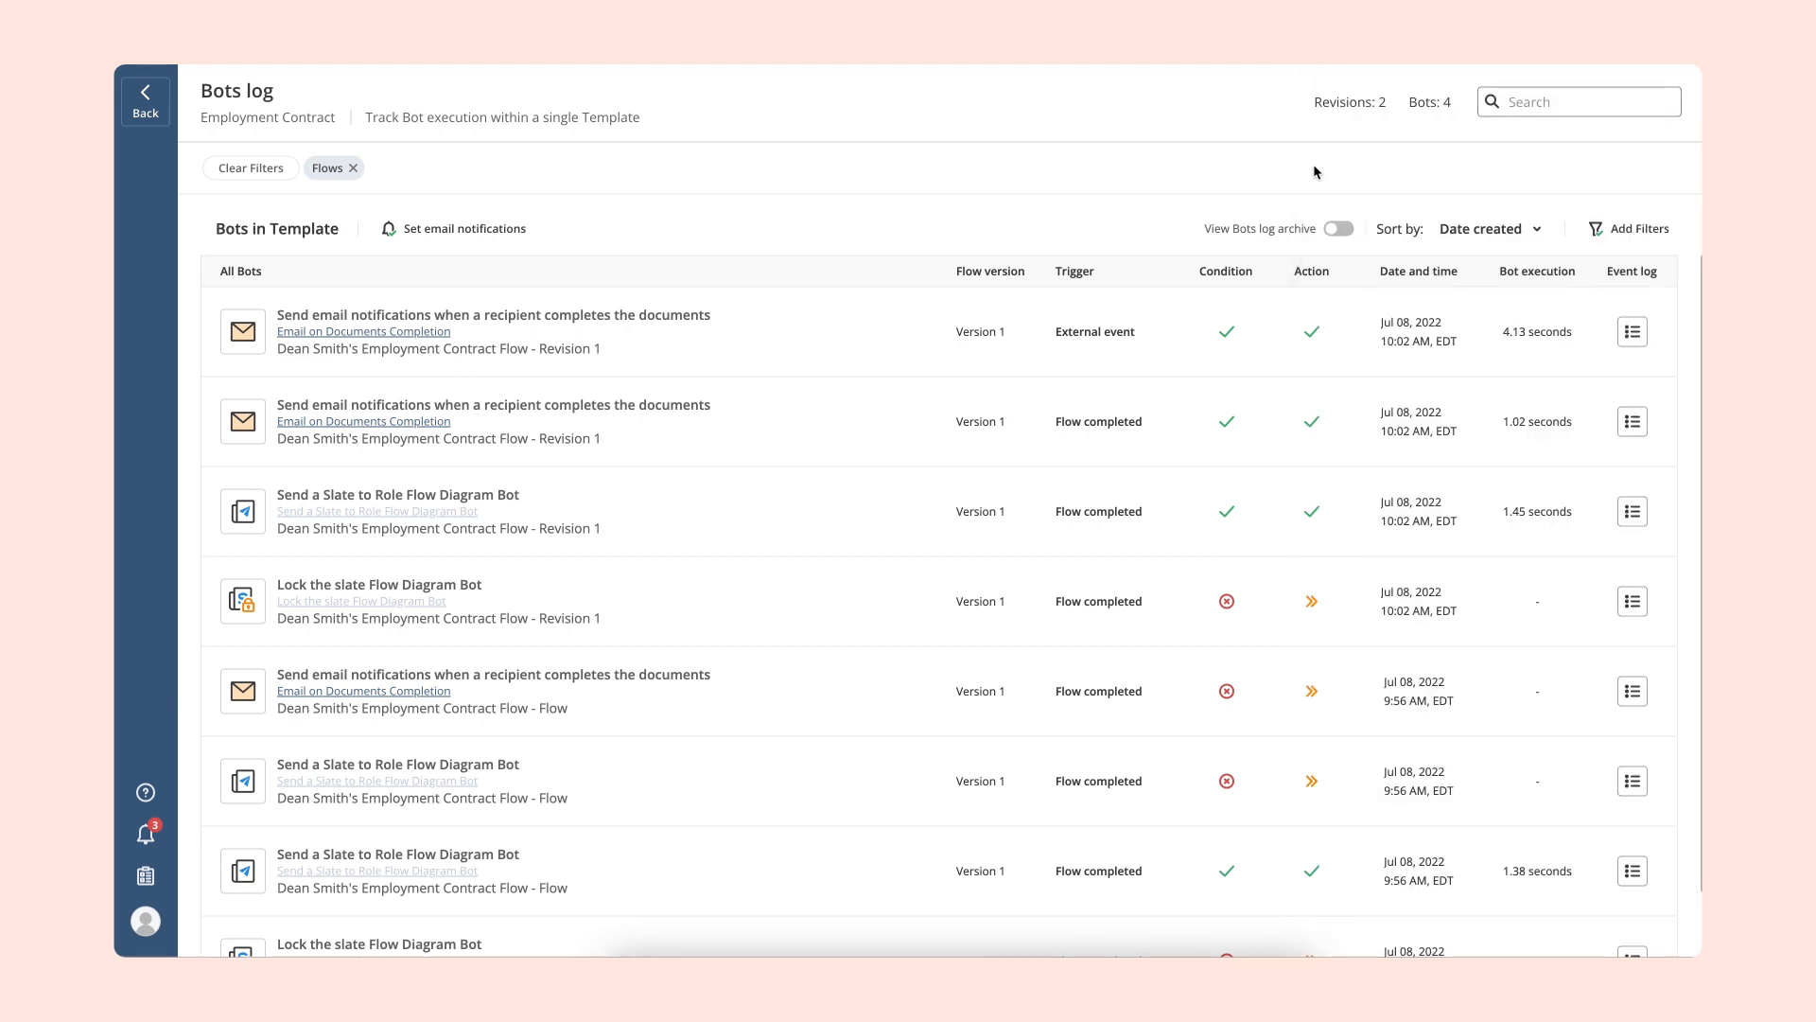
left_click(1640, 600)
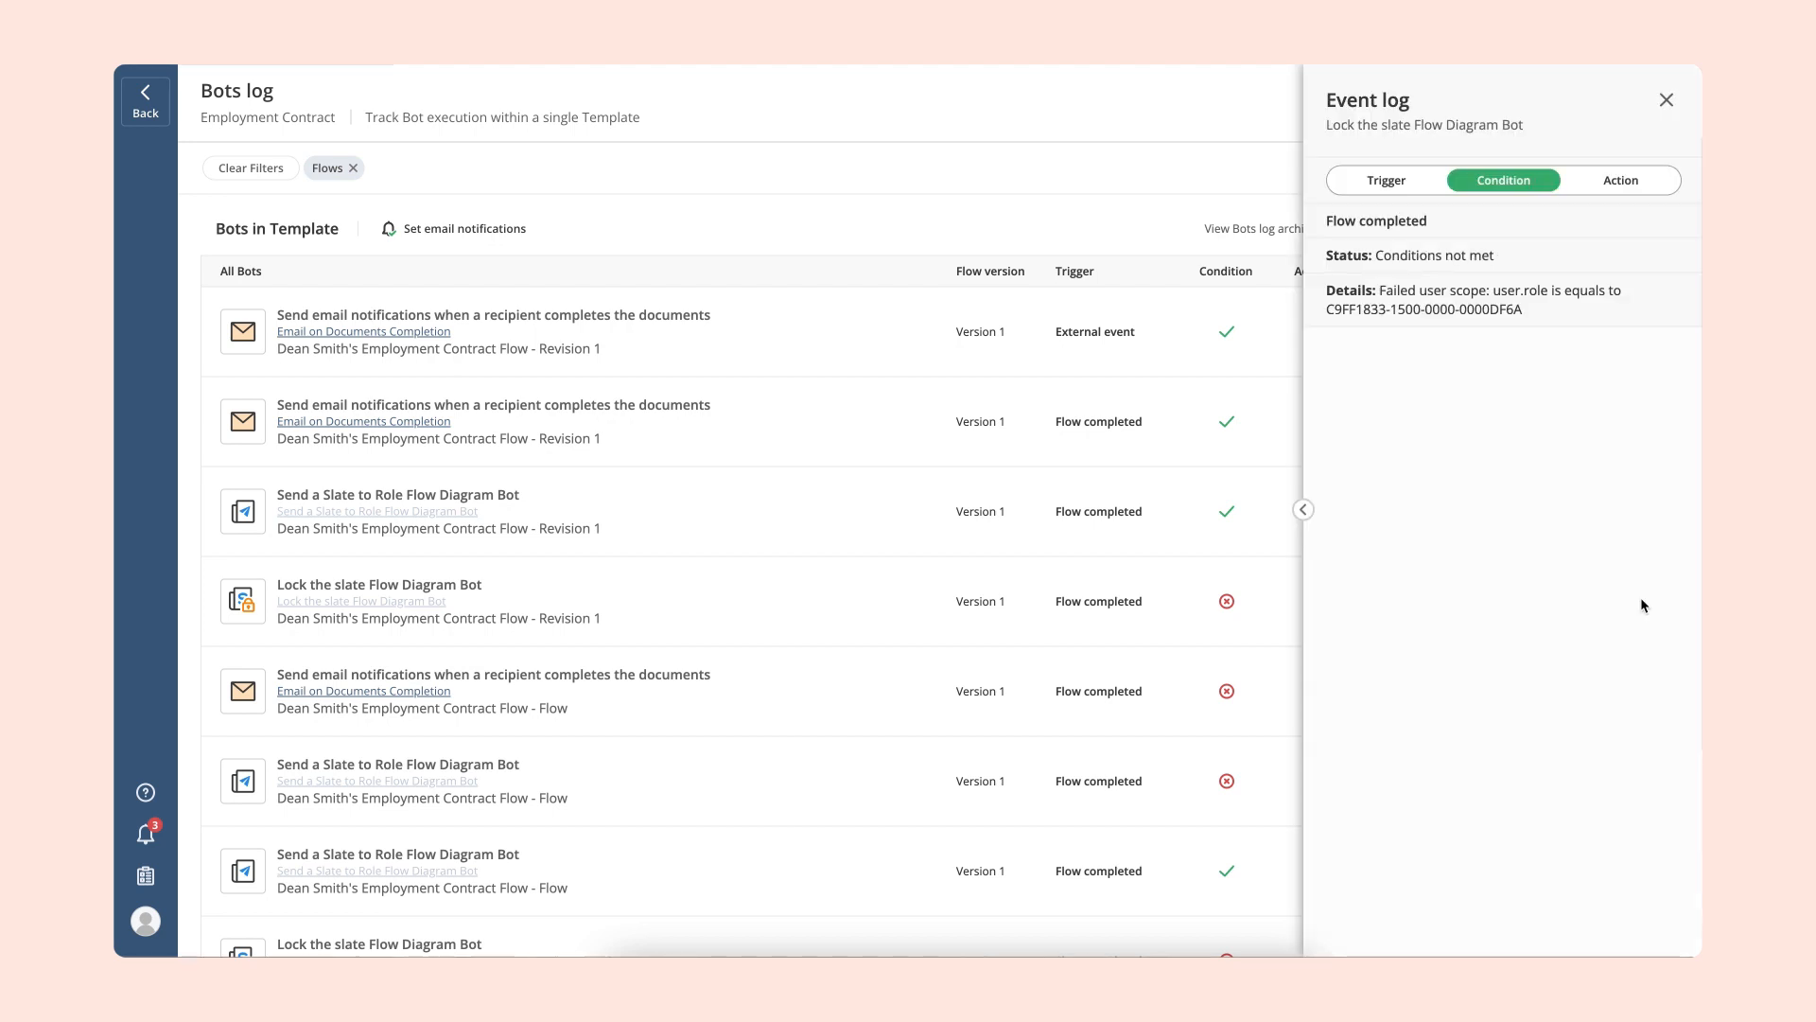